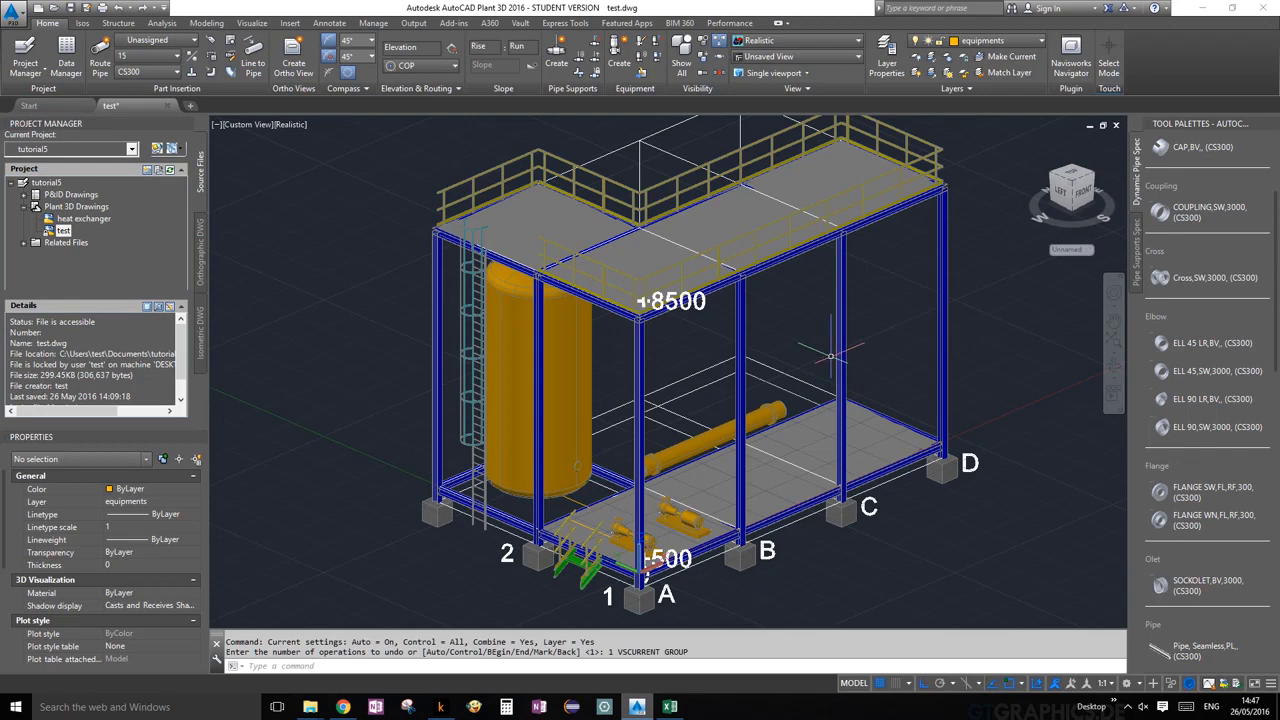
- Switch the model's visual style to 2D Wireframe
middle_click_drag(700, 320, 680, 346)
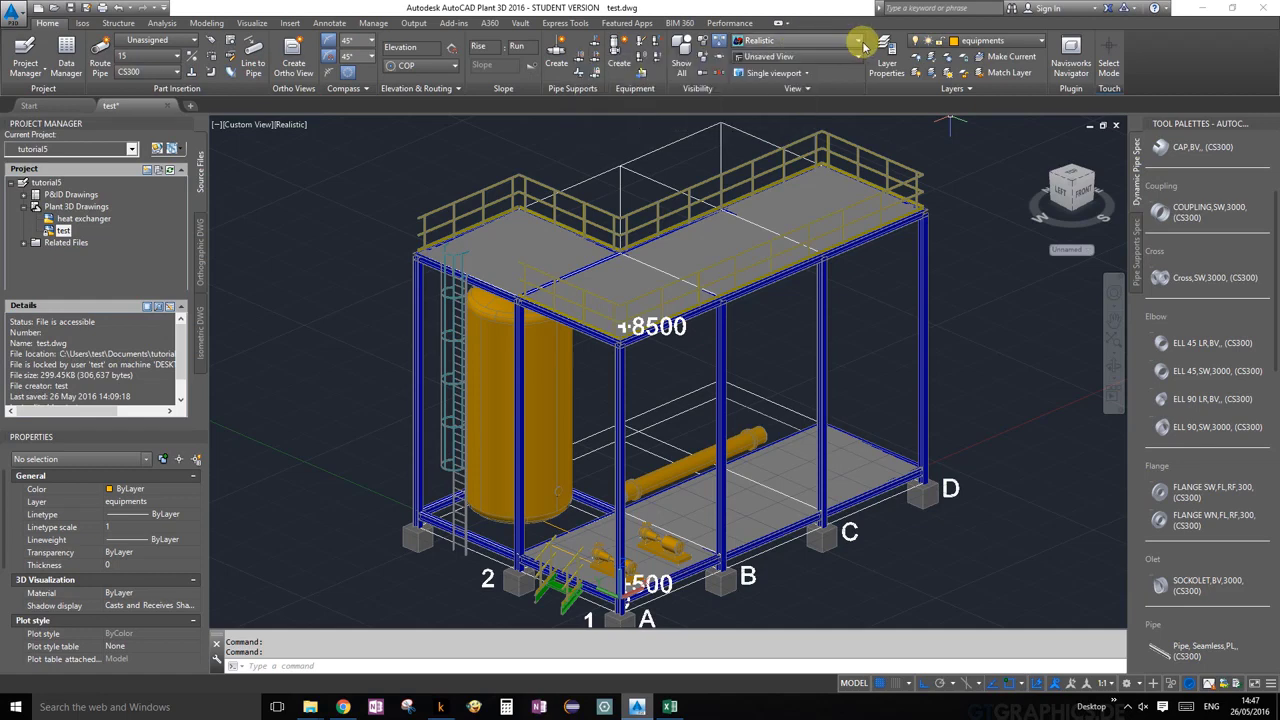
left_click(860, 42)
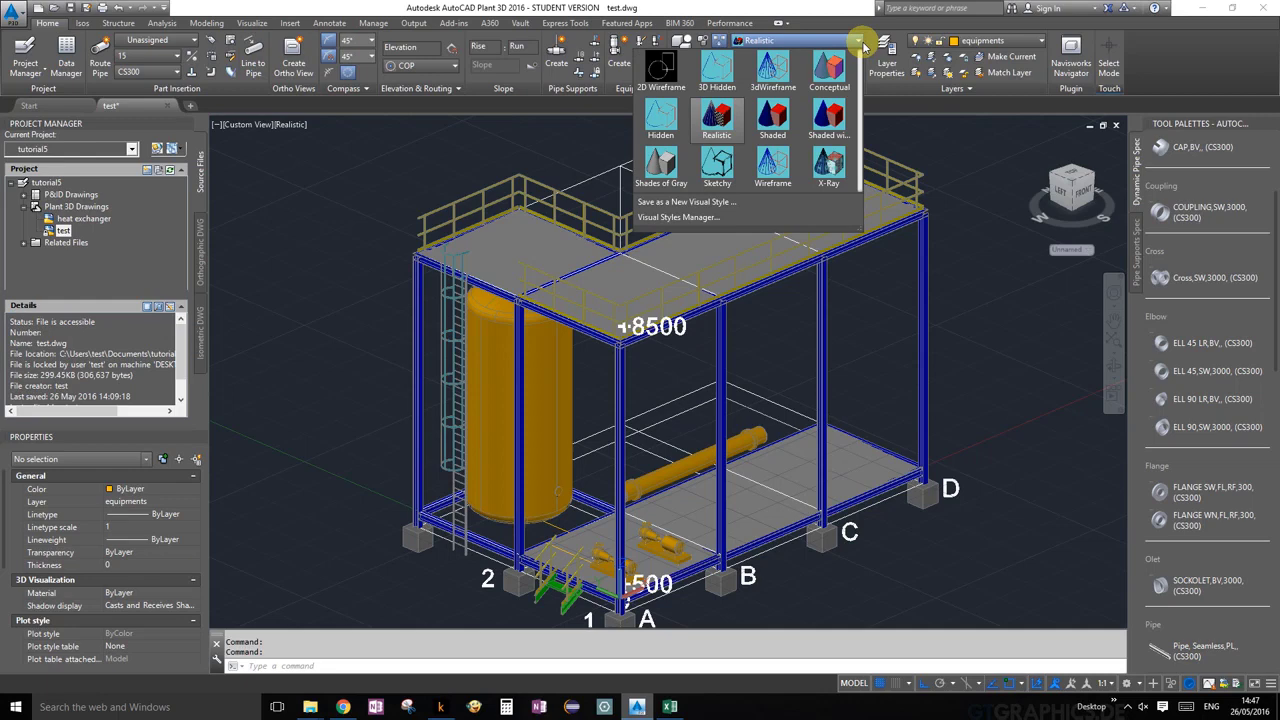
left_click(664, 76)
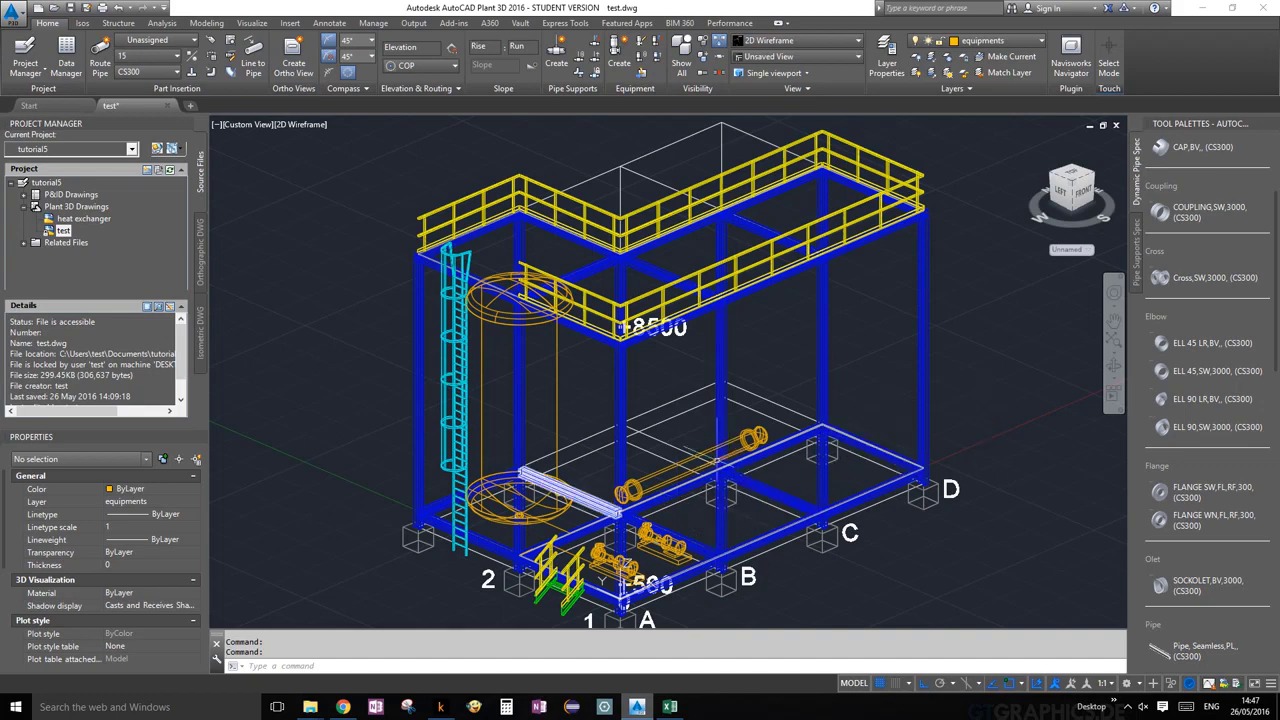
- Orbit the model with 3DORBIT to look down on the railing
left_click(1113, 362)
left_click_drag(750, 330, 674, 344)
scroll(666, 297, "up", 5)
scroll(666, 350, "down", 6)
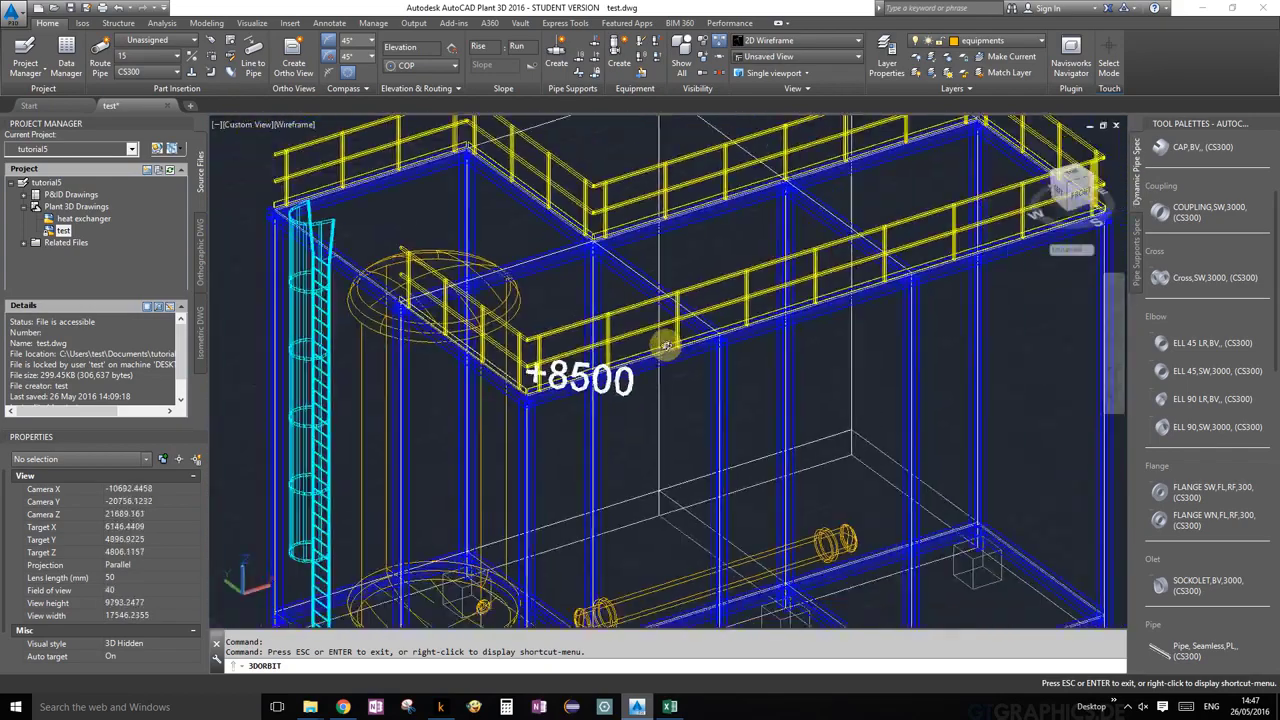
scroll(665, 338, "down", 2)
key("Escape")
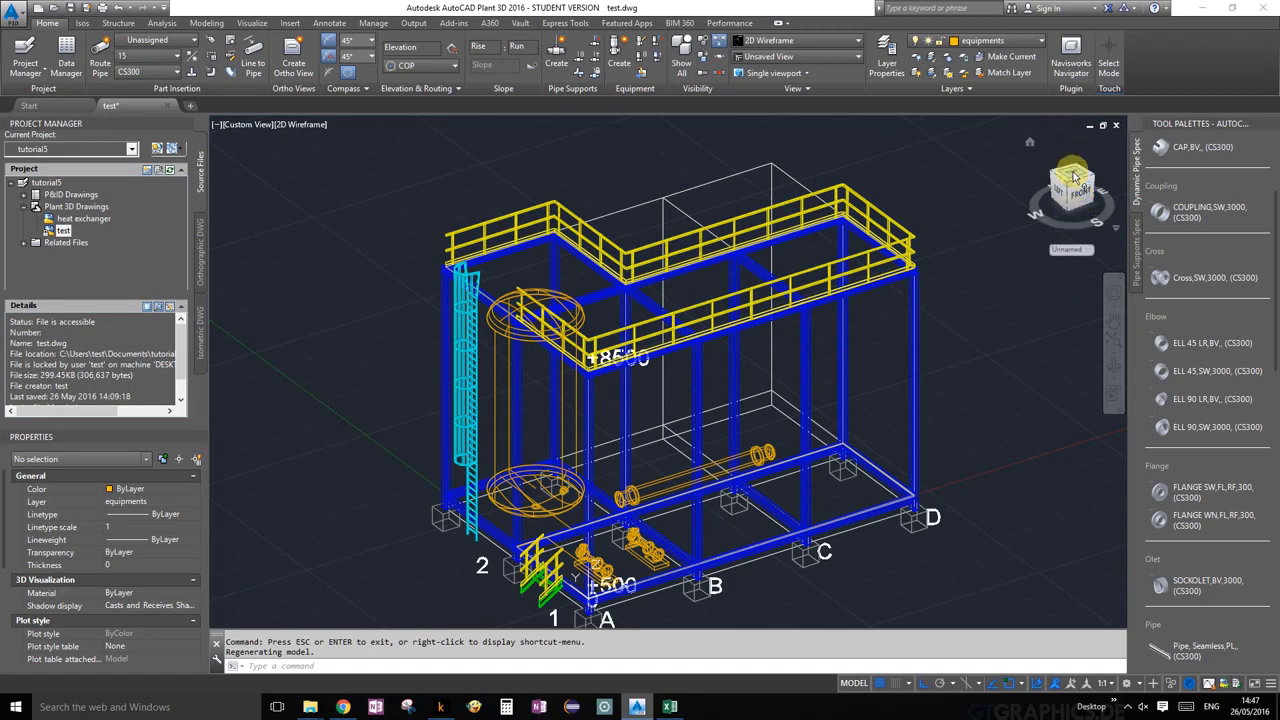
- Show the plant in top plan view and bring up the Excel shape spreadsheet
left_click(1073, 180)
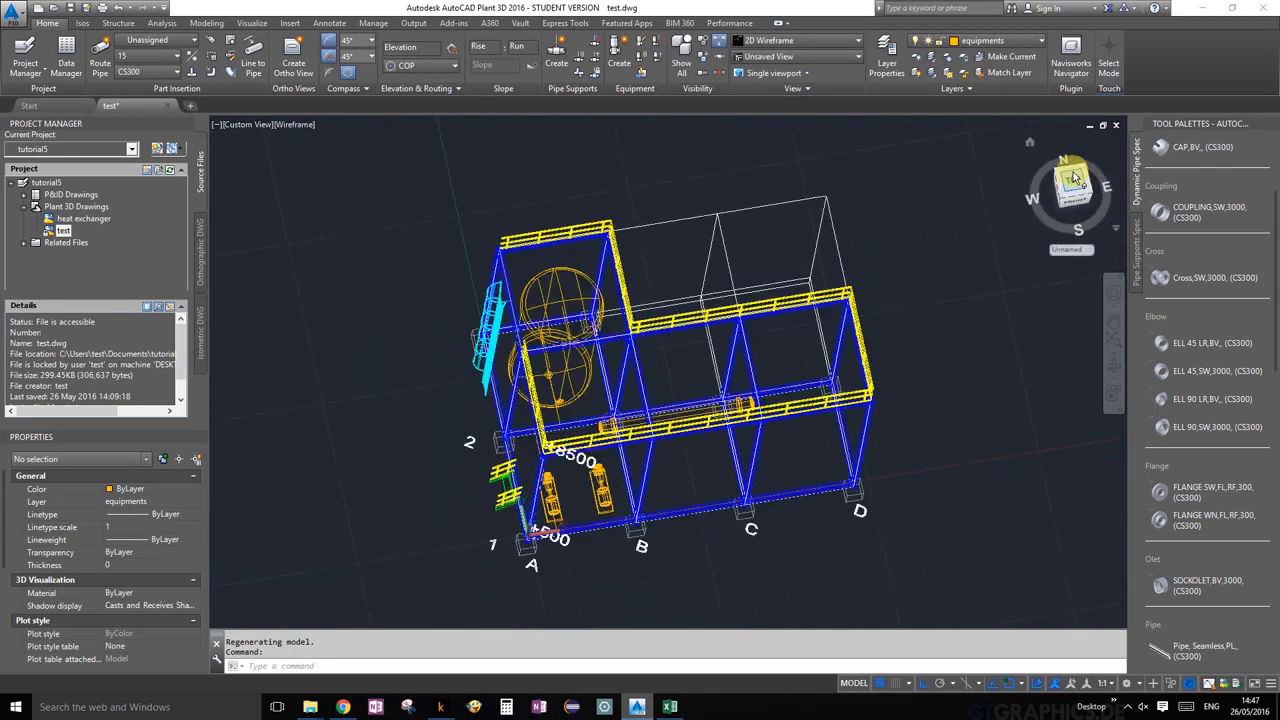
scroll(644, 391, "up", 6)
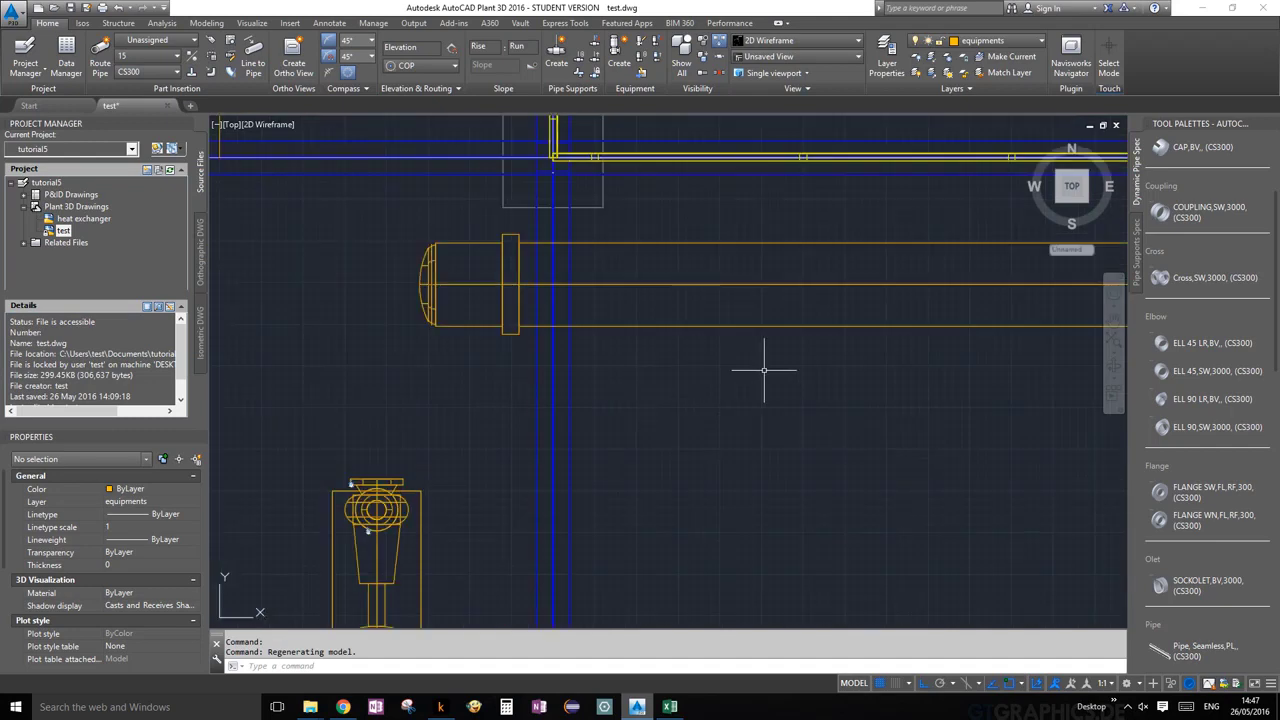
scroll(766, 366, "down", 5)
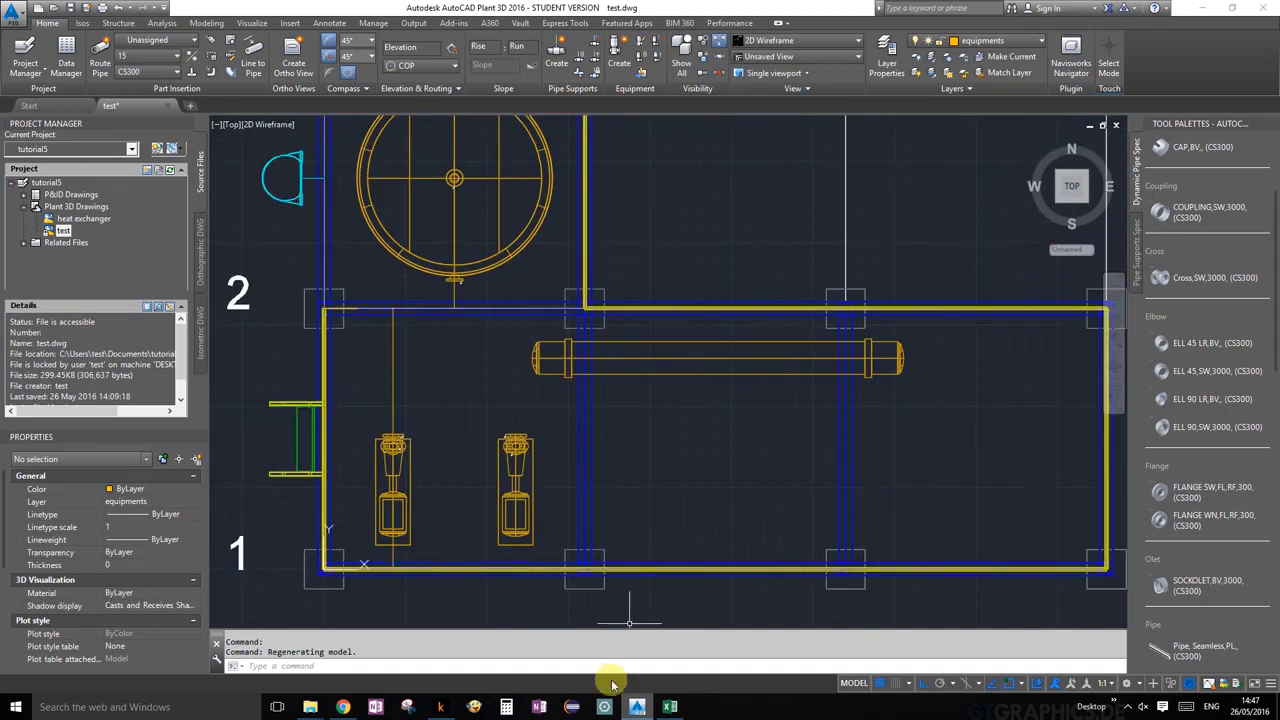
left_click(668, 707)
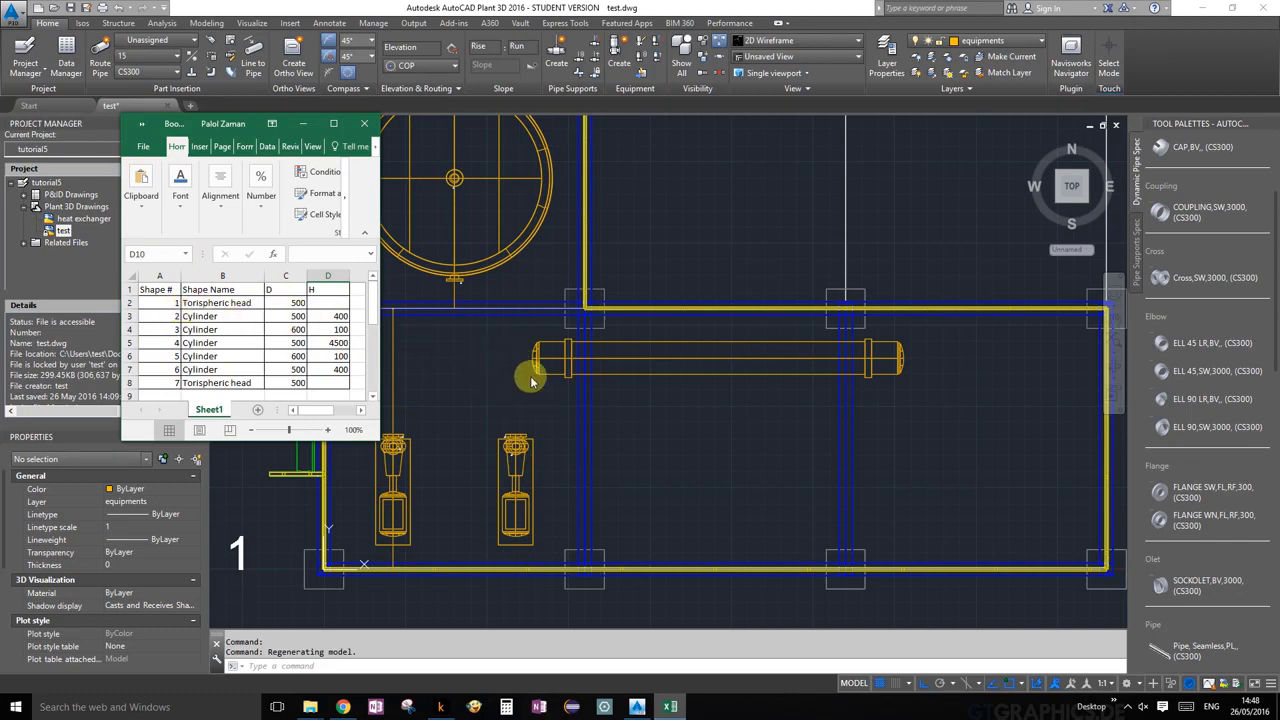
- Review the Book1 table of seven torispheric heads and cylinders with their D and H sizes
scroll(531, 368, "up", 5)
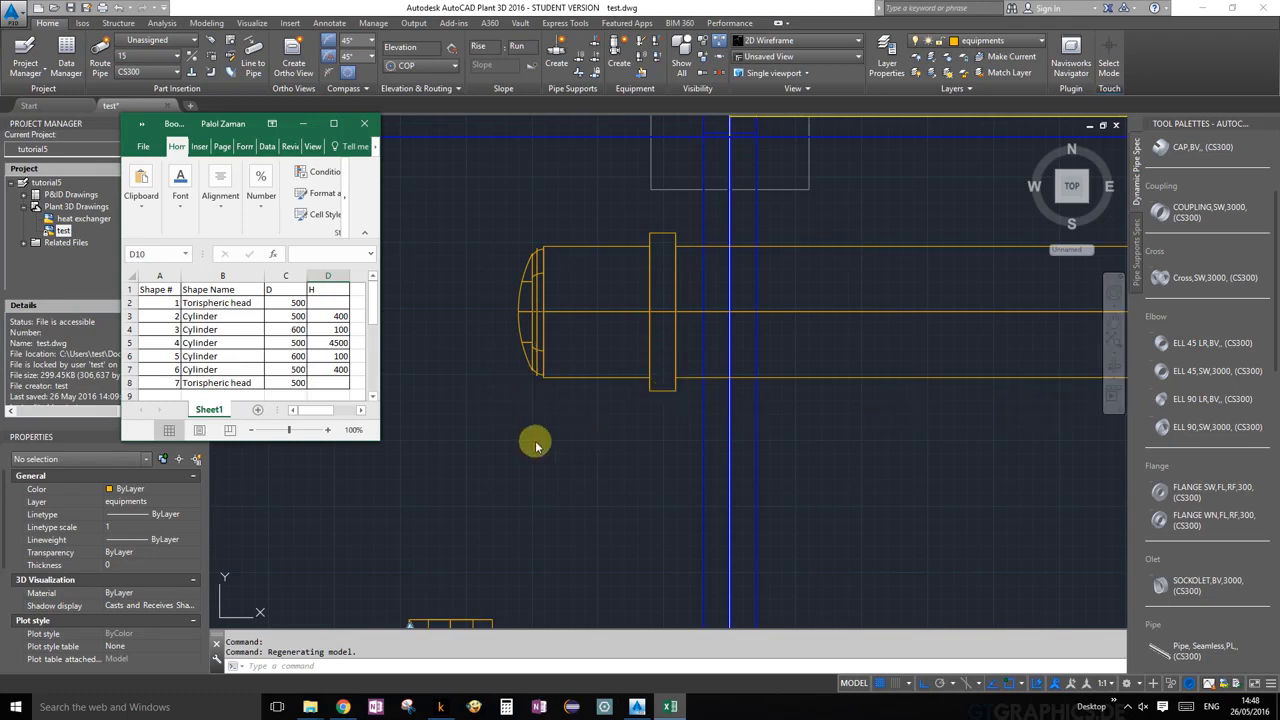
- Minimize Excel and fit the whole structure in the south-west isometric view
left_click(300, 126)
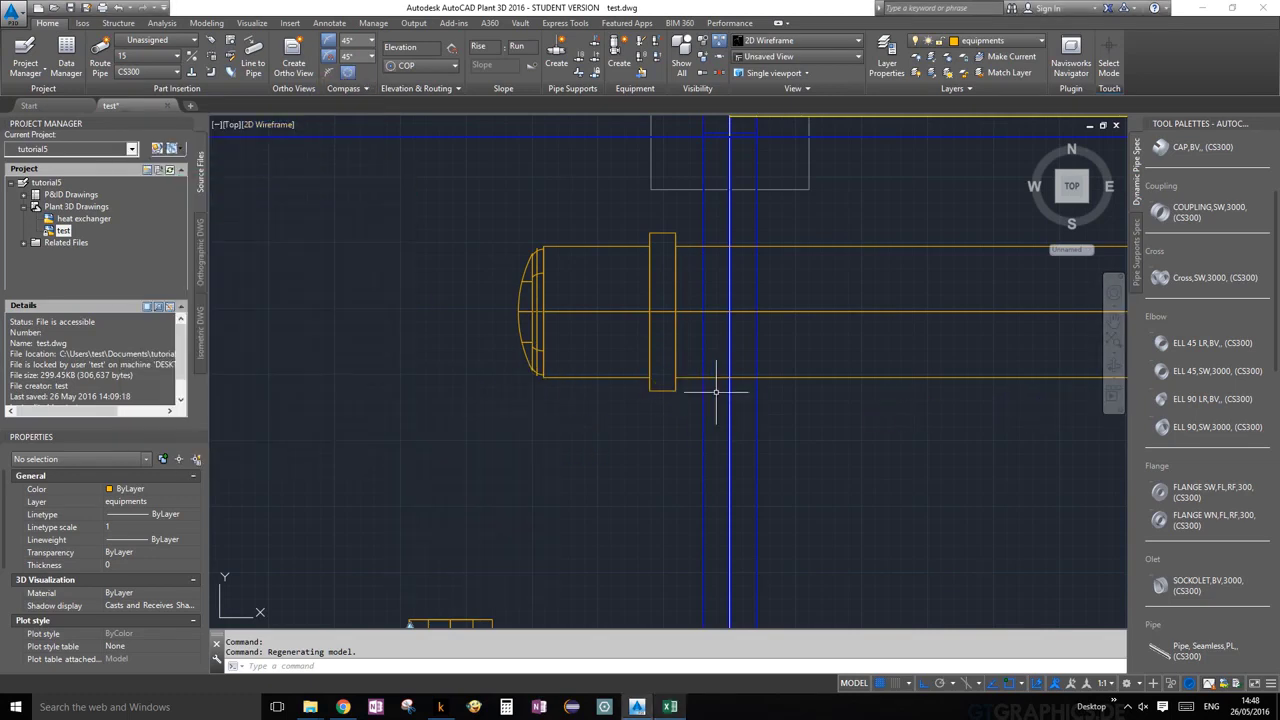
left_click(718, 395)
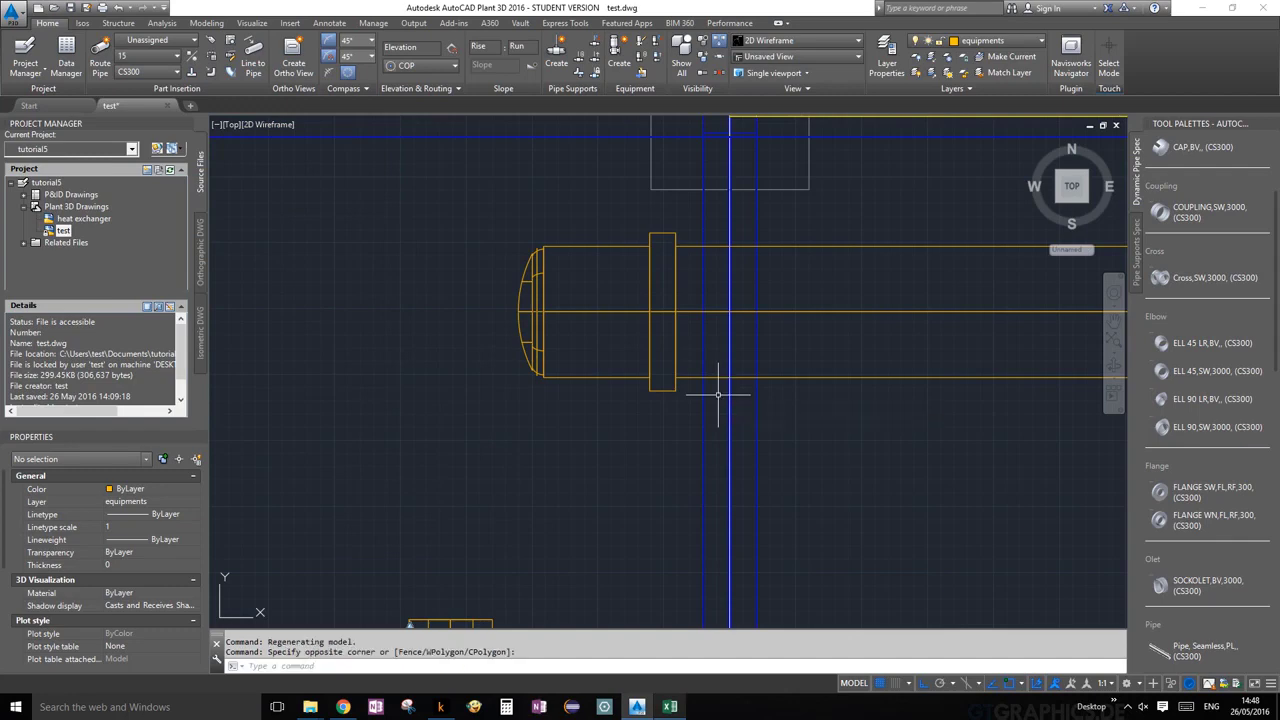
scroll(718, 395, "down", 6)
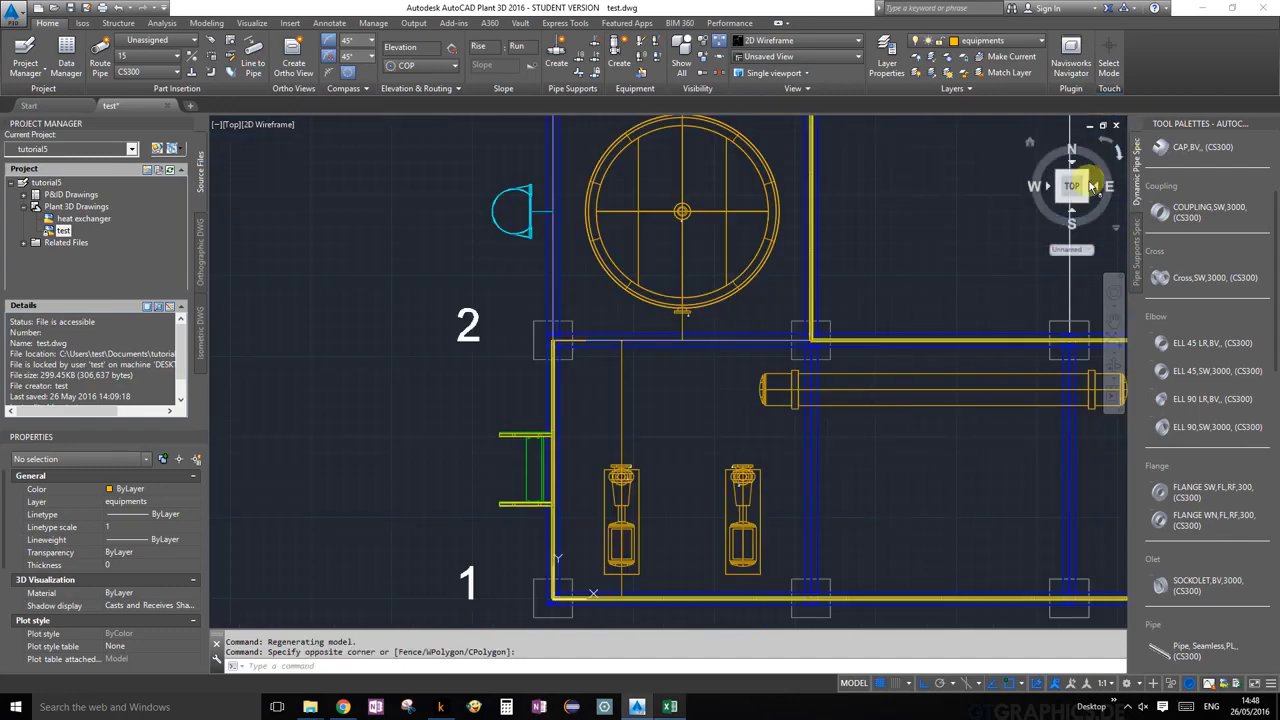
left_click(1060, 205)
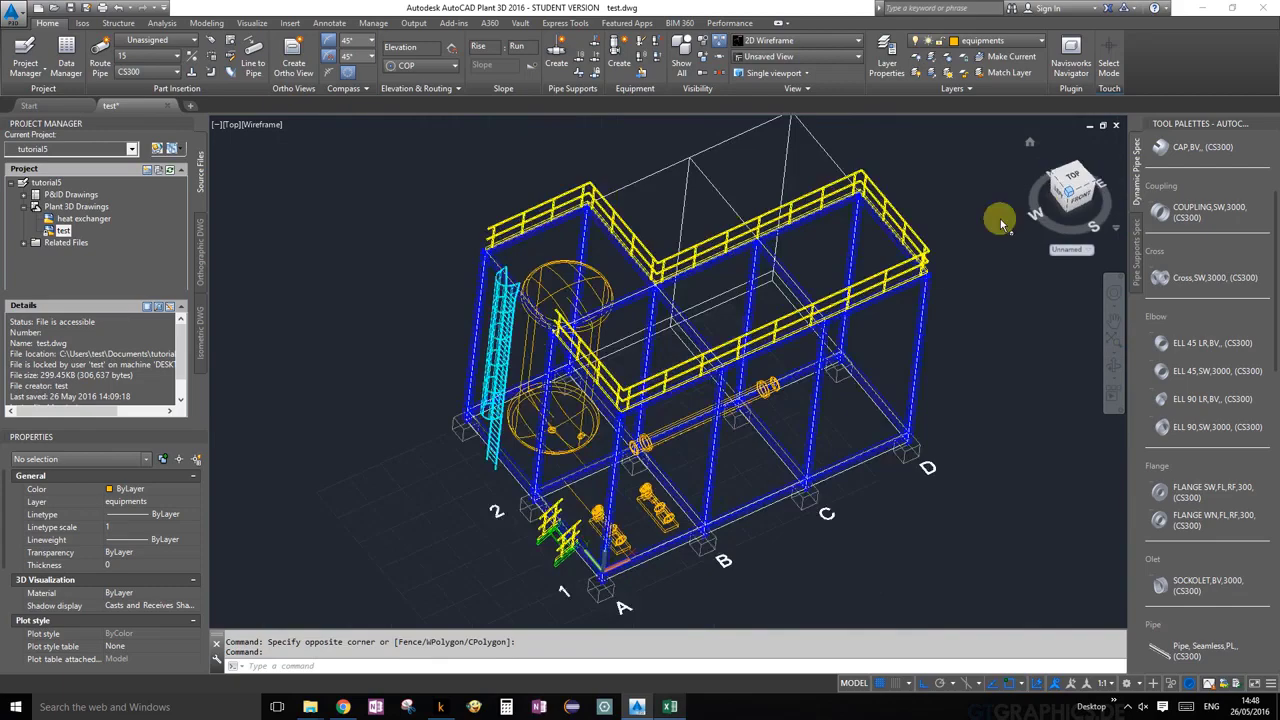
scroll(659, 537, "up", 5)
scroll(659, 537, "up", 2)
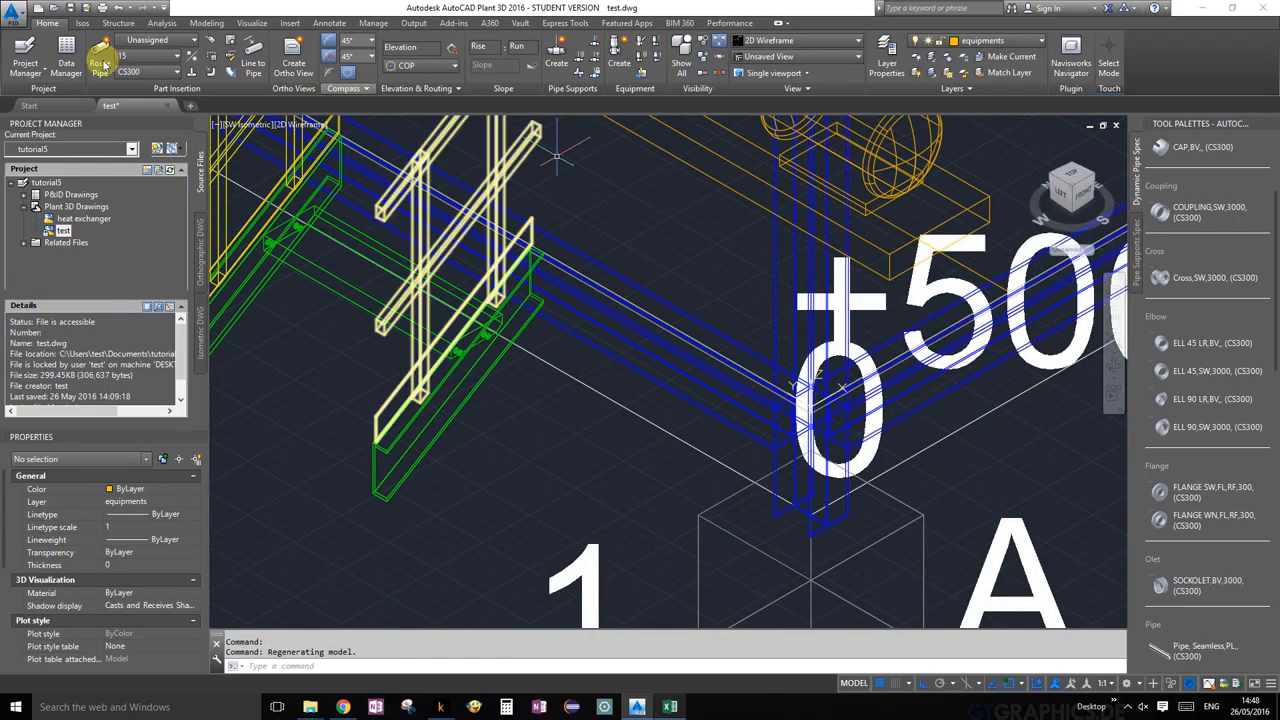
scroll(720, 310, "down", 5)
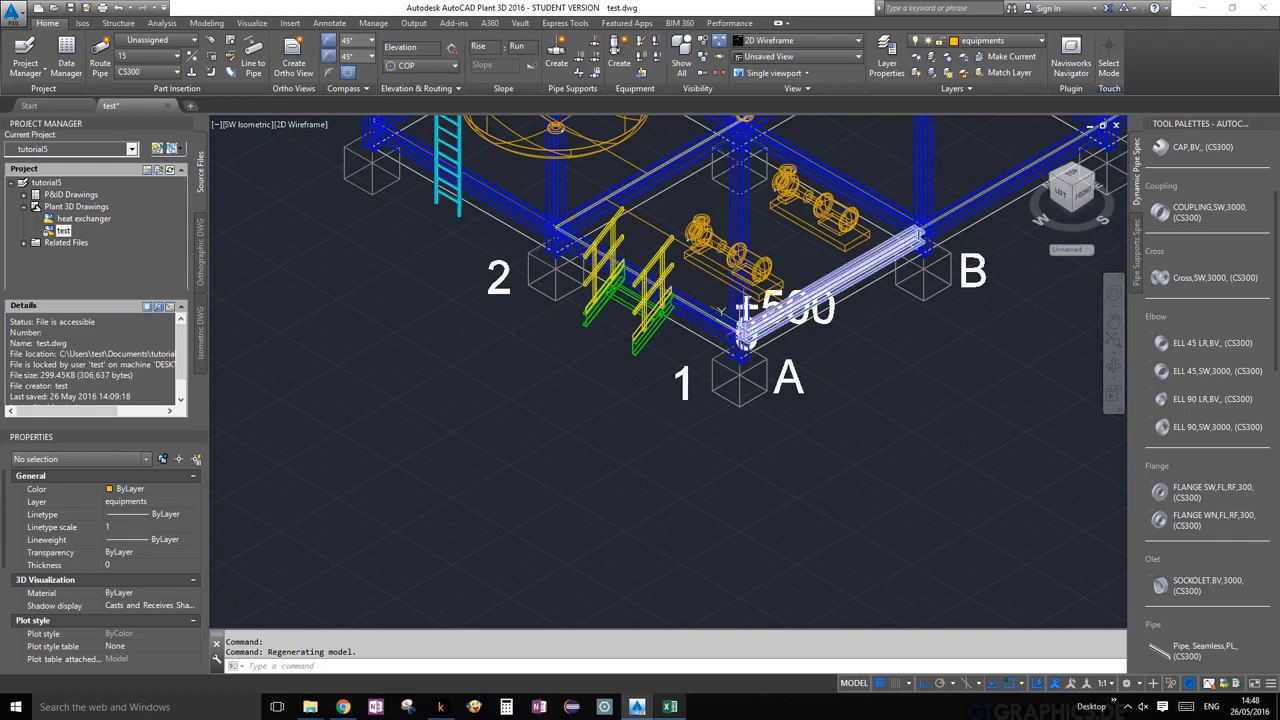
scroll(720, 311, "down", 4)
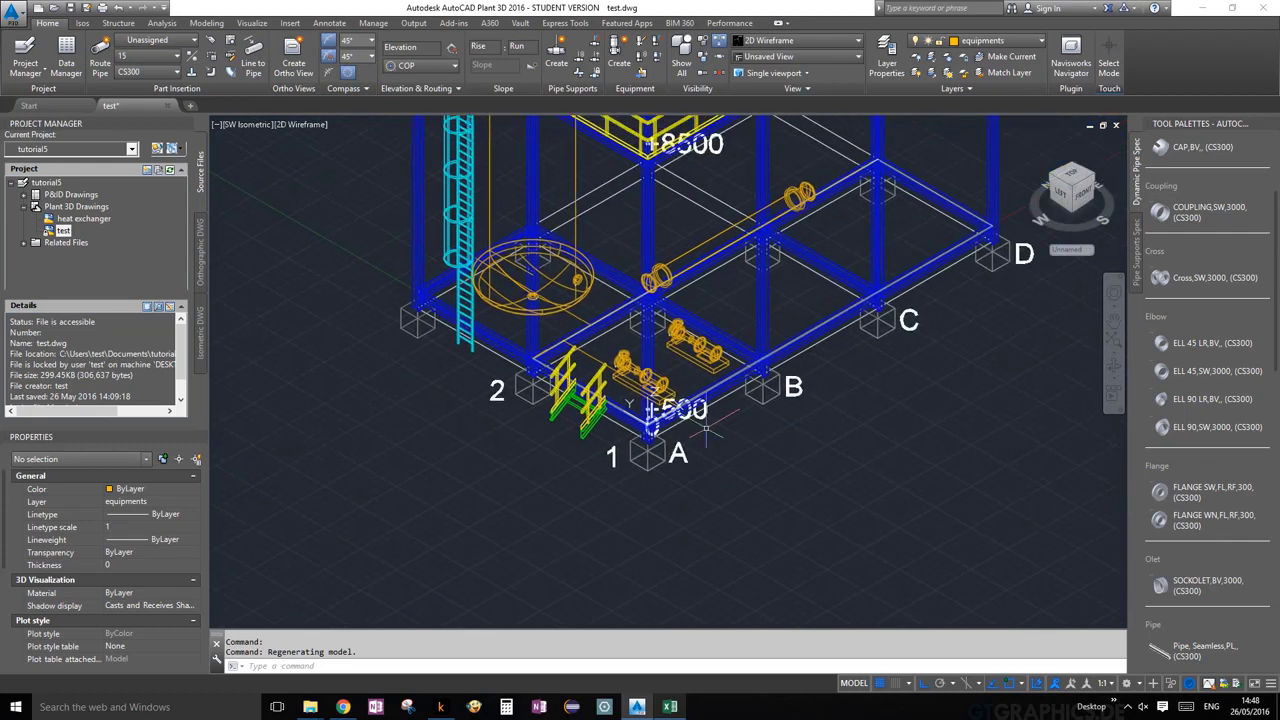
middle_click_drag(690, 200, 641, 338)
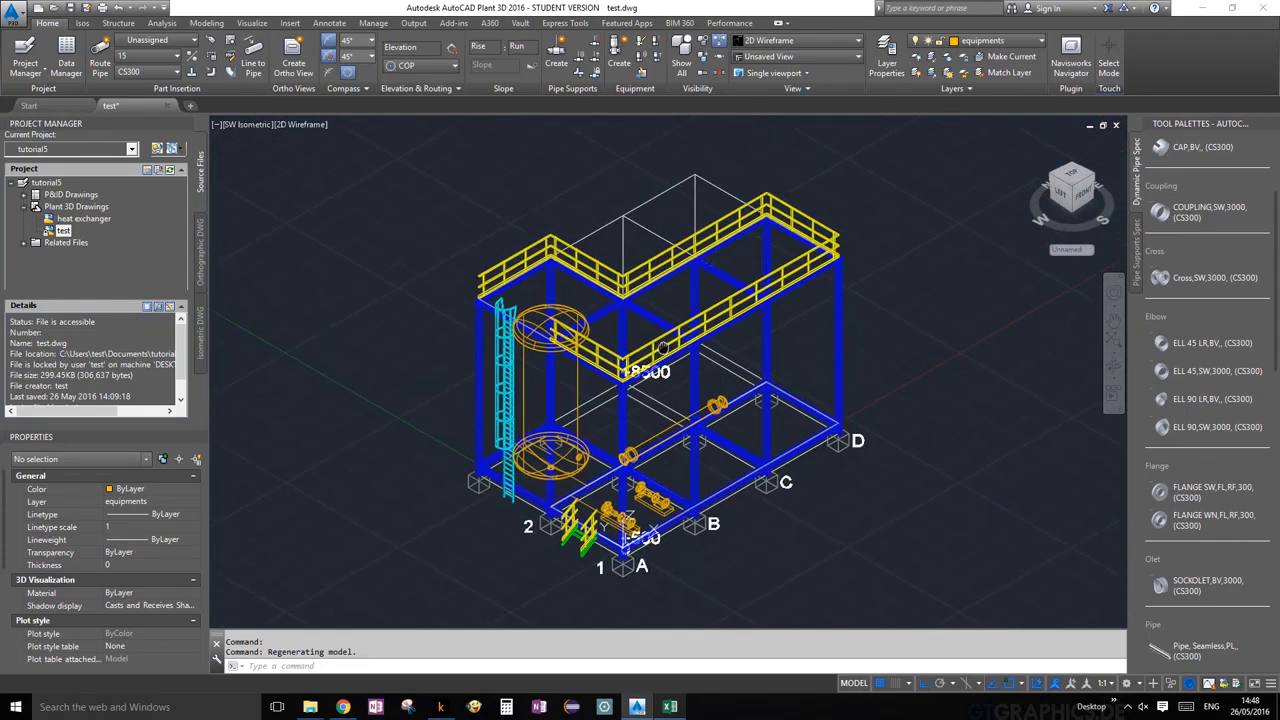
- Select the structure grid and heat exchanger, then hide all other objects with Hide Others
left_click(618, 228)
scroll(686, 377, "down", 2)
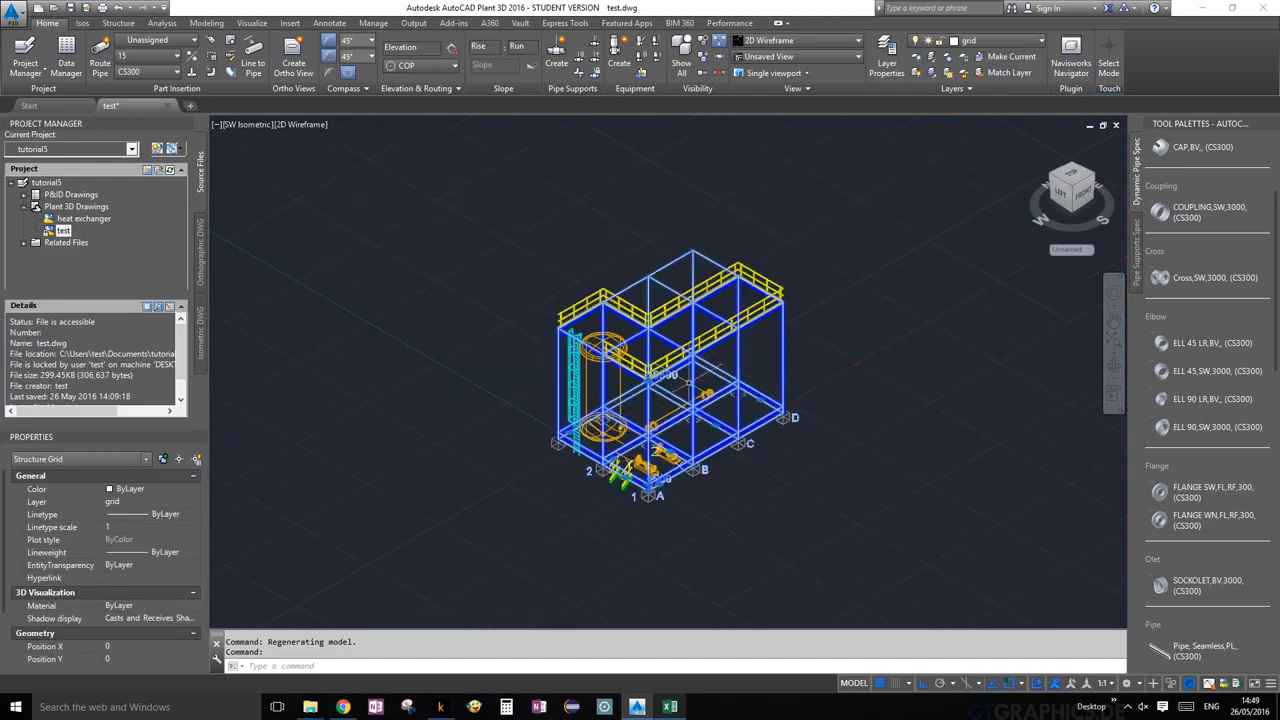
scroll(672, 425, "up", 5)
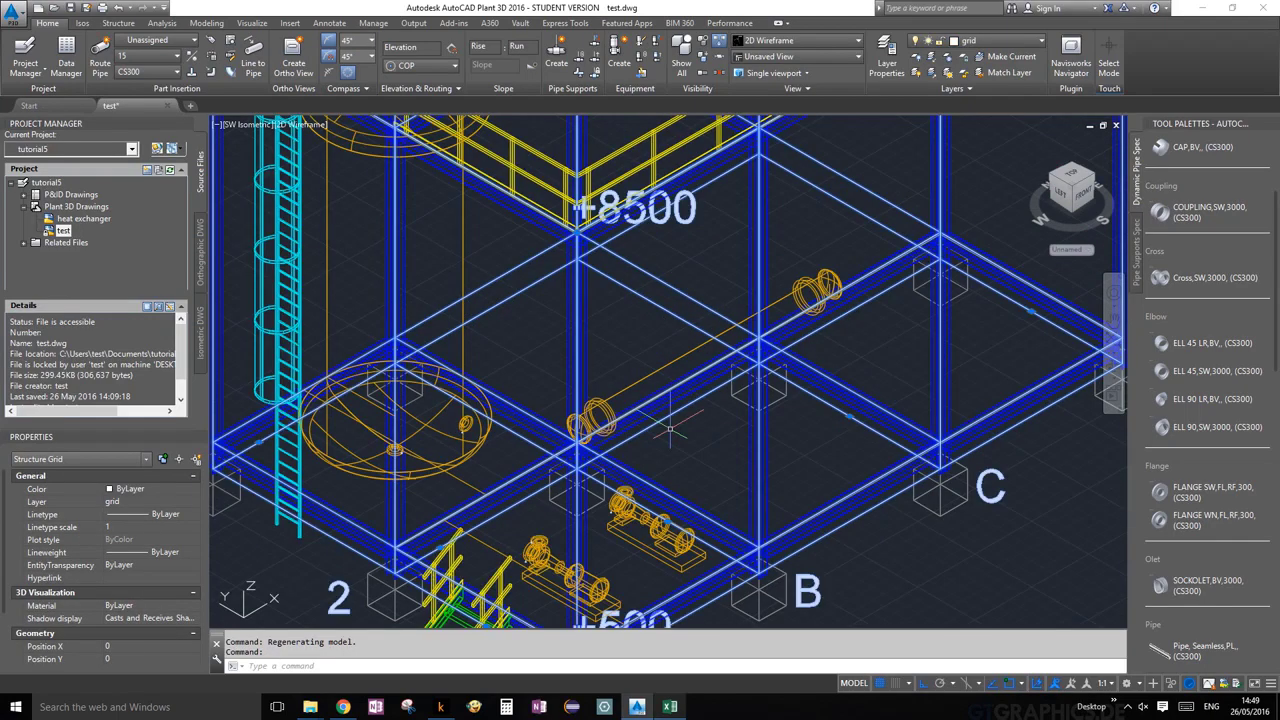
left_click(641, 386)
scroll(660, 405, "down", 2)
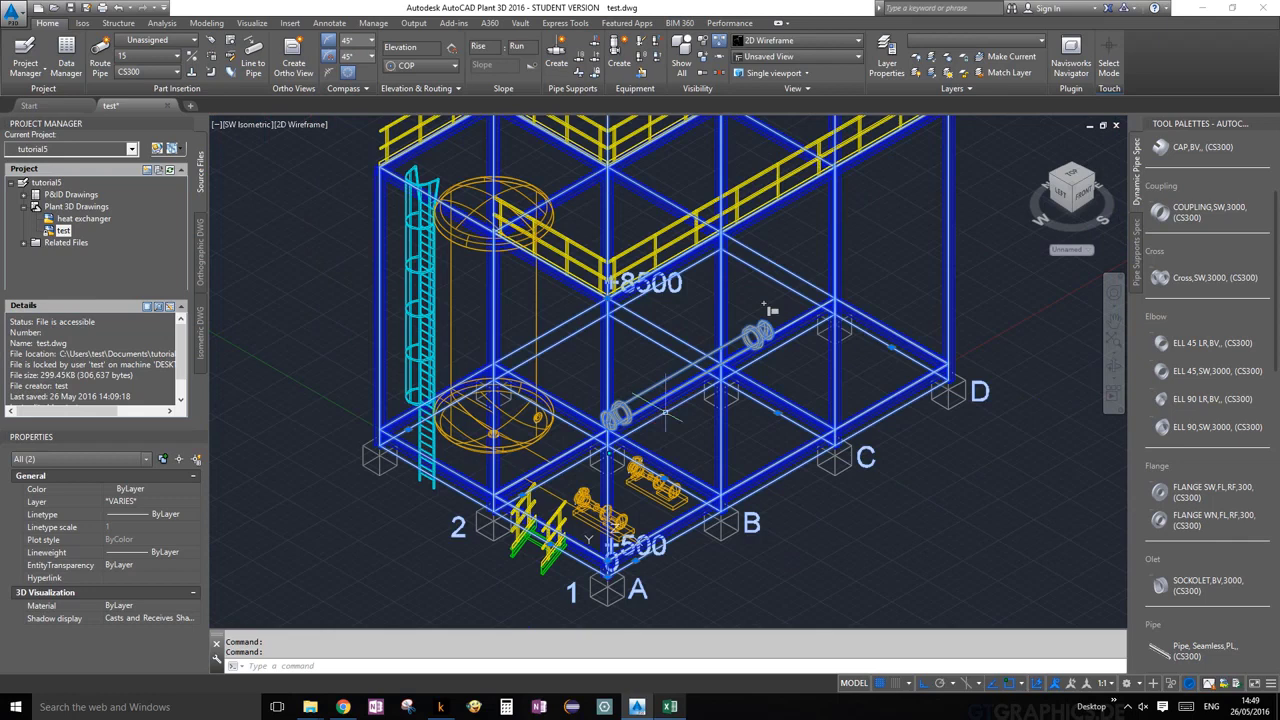
scroll(679, 432, "down", 2)
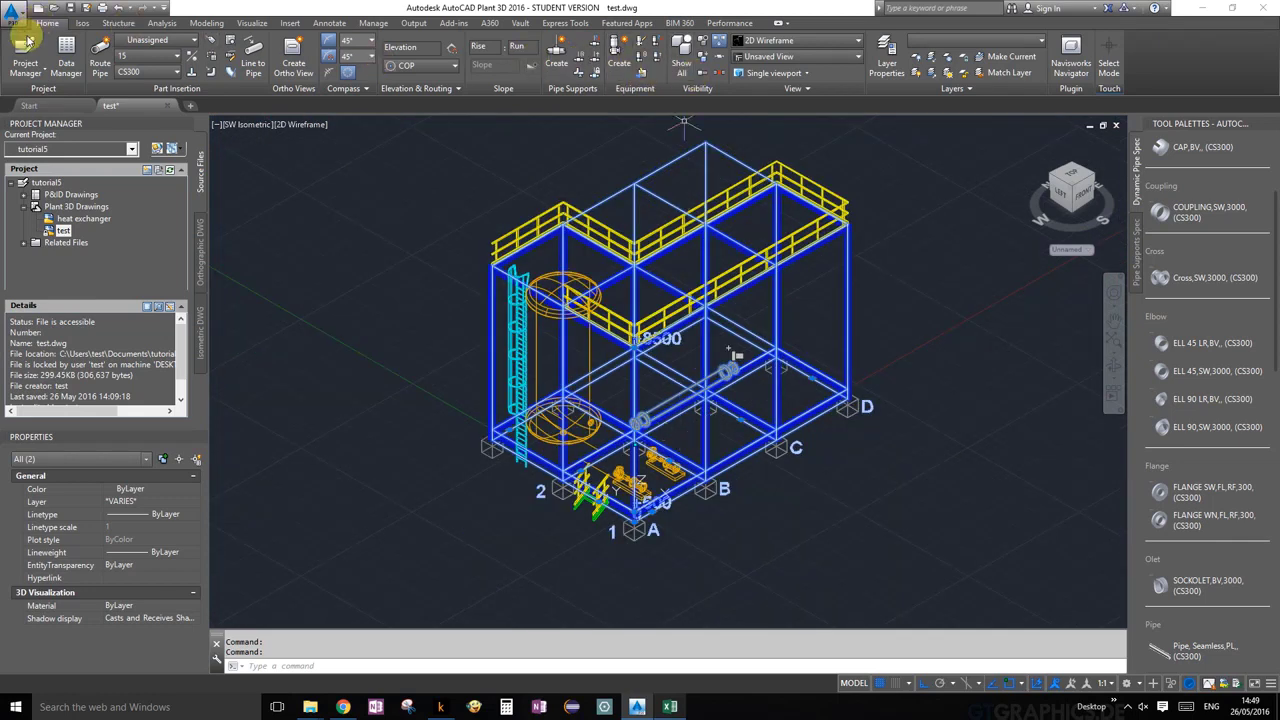
left_click(705, 63)
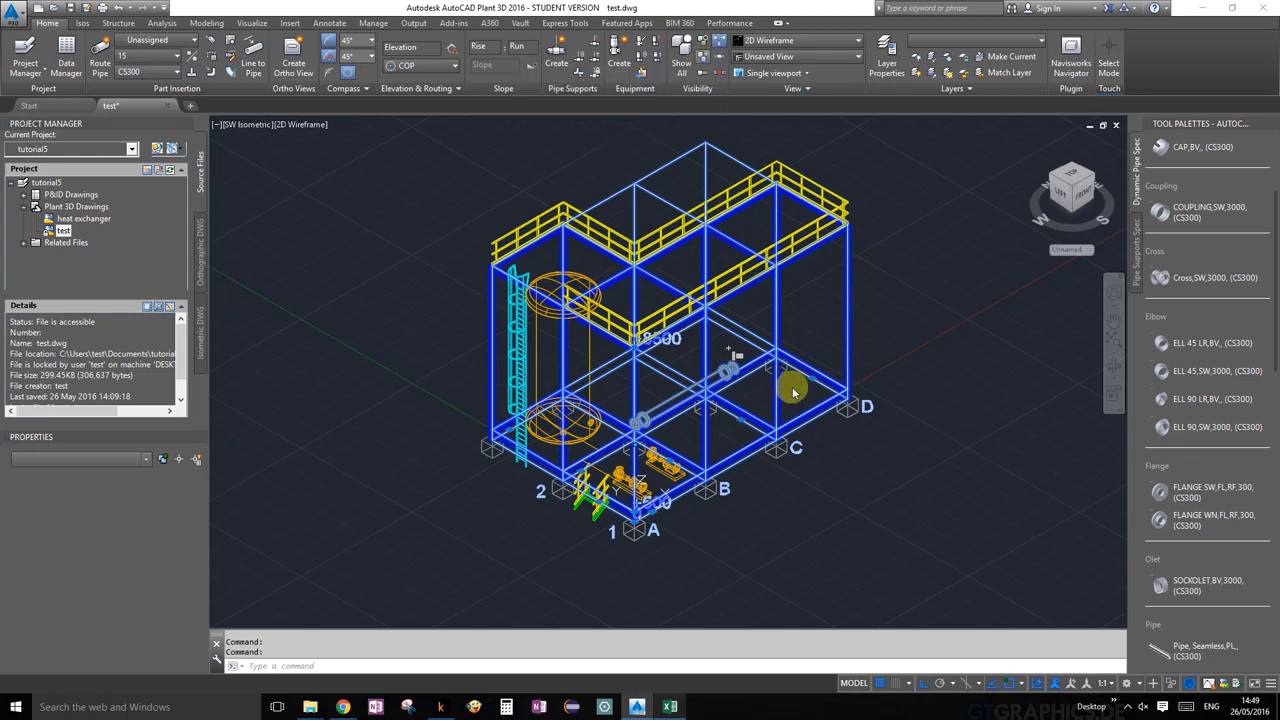
scroll(799, 431, "up", 5)
scroll(799, 432, "down", 4)
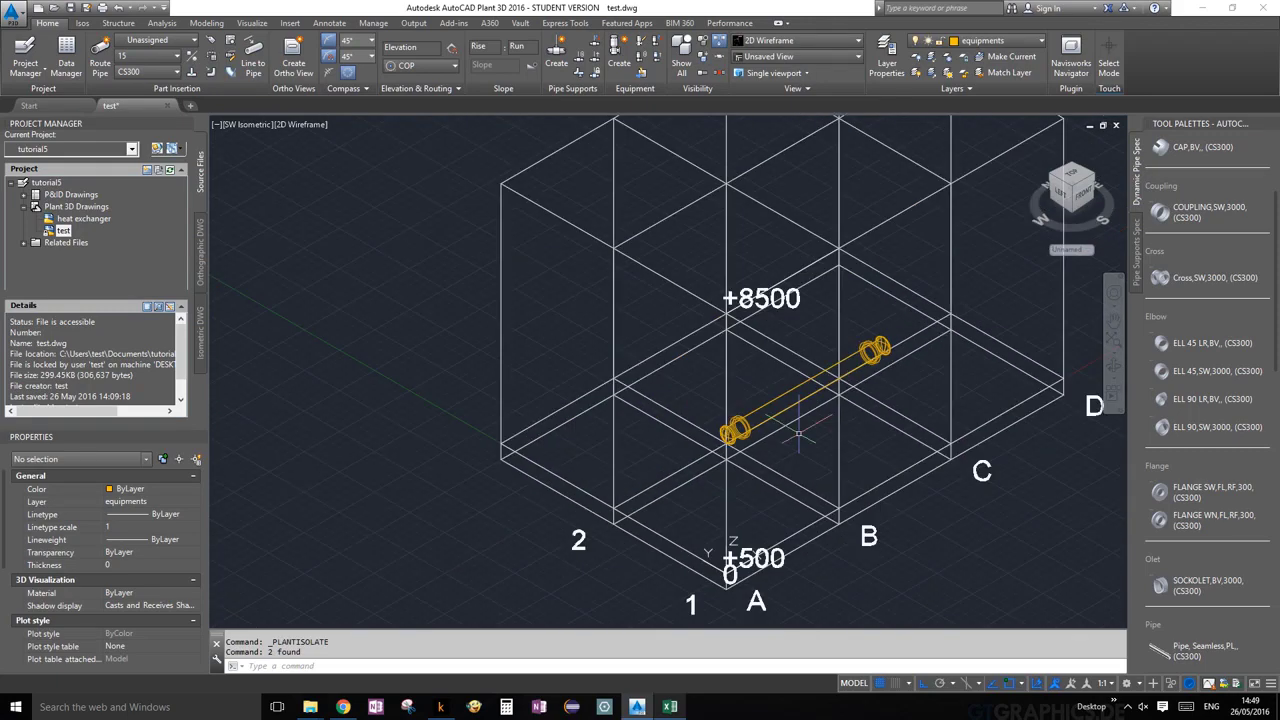
- View the isolated exchanger from the top, zoomed and panned onto its left head
left_click(1082, 177)
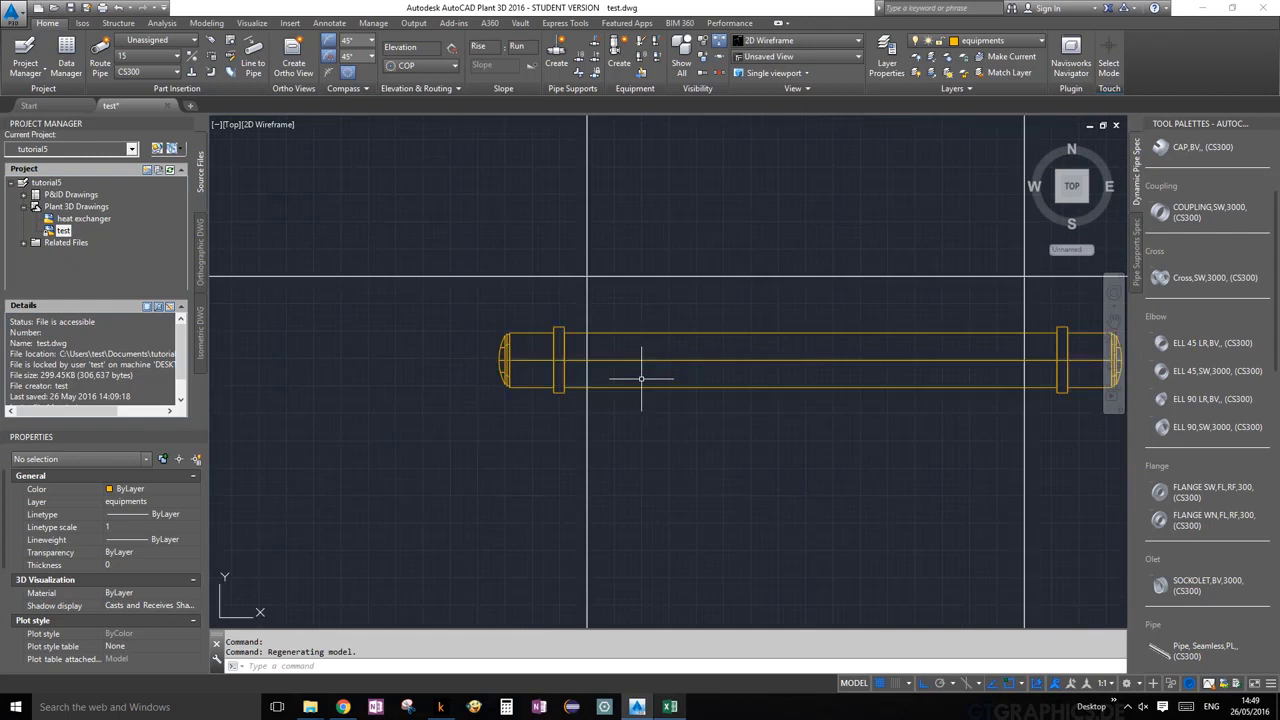
scroll(641, 378, "down", 2)
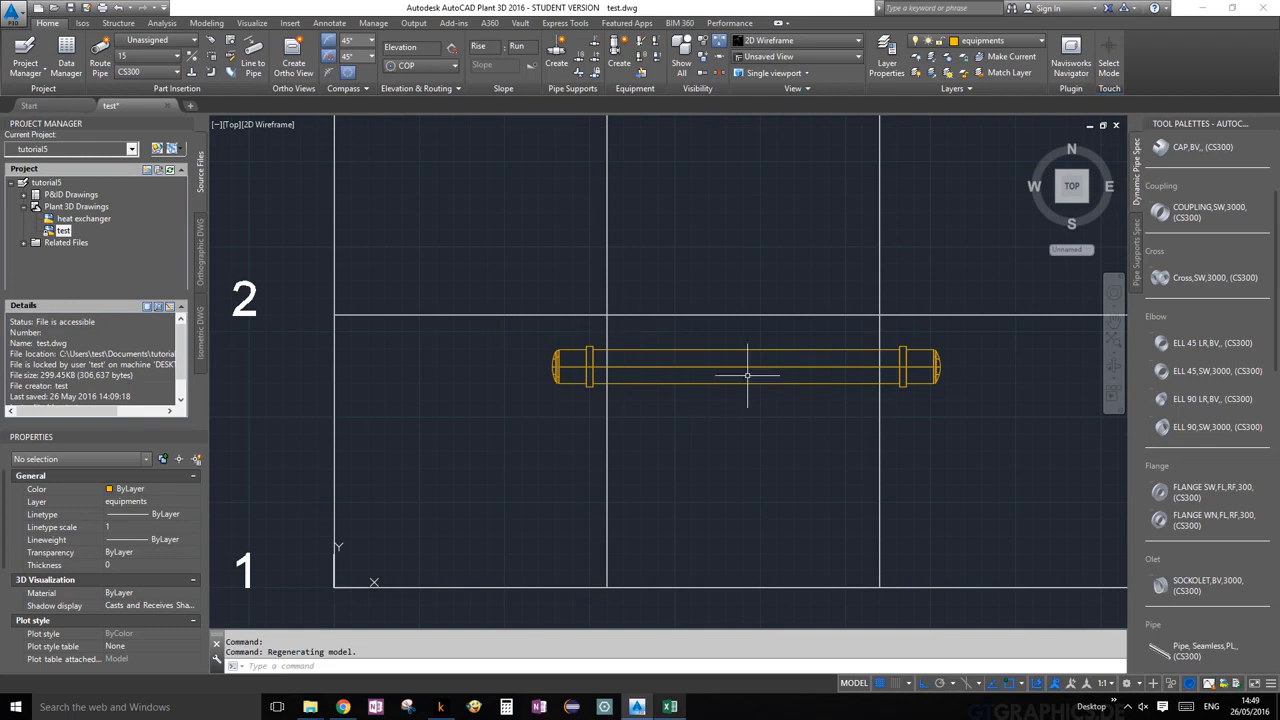
scroll(841, 433, "up", 2)
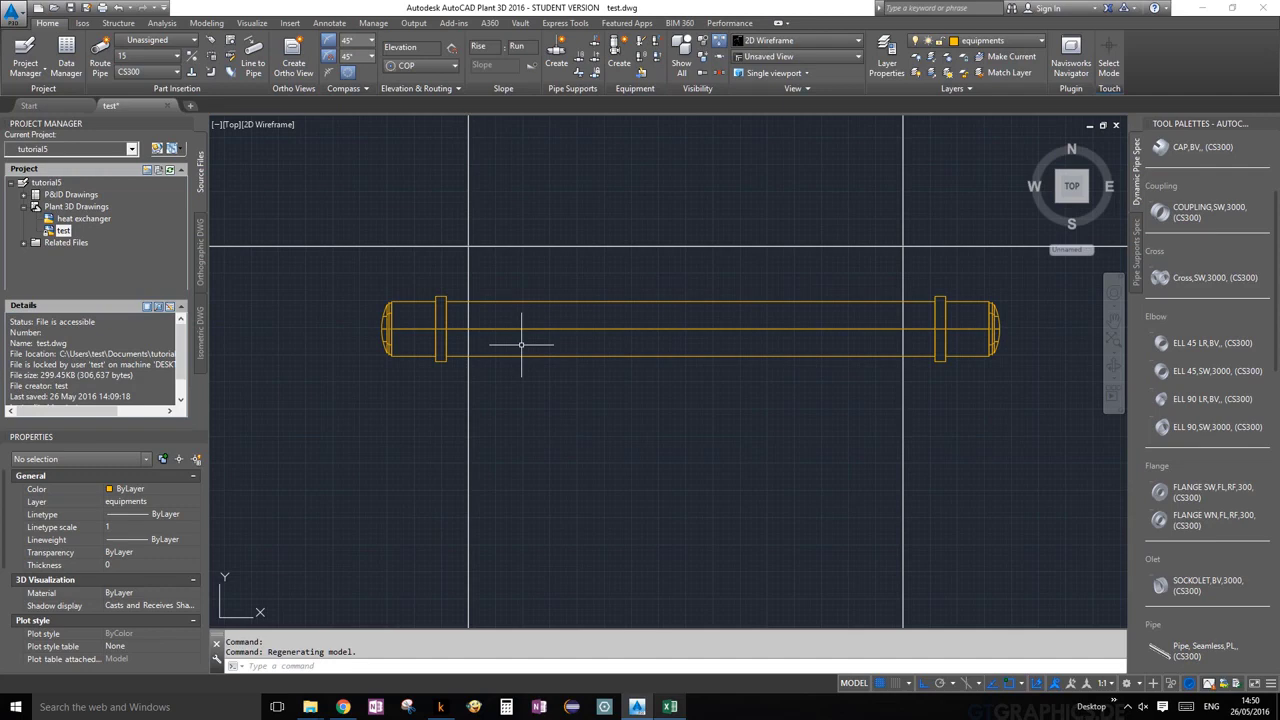
scroll(515, 374, "up", 4)
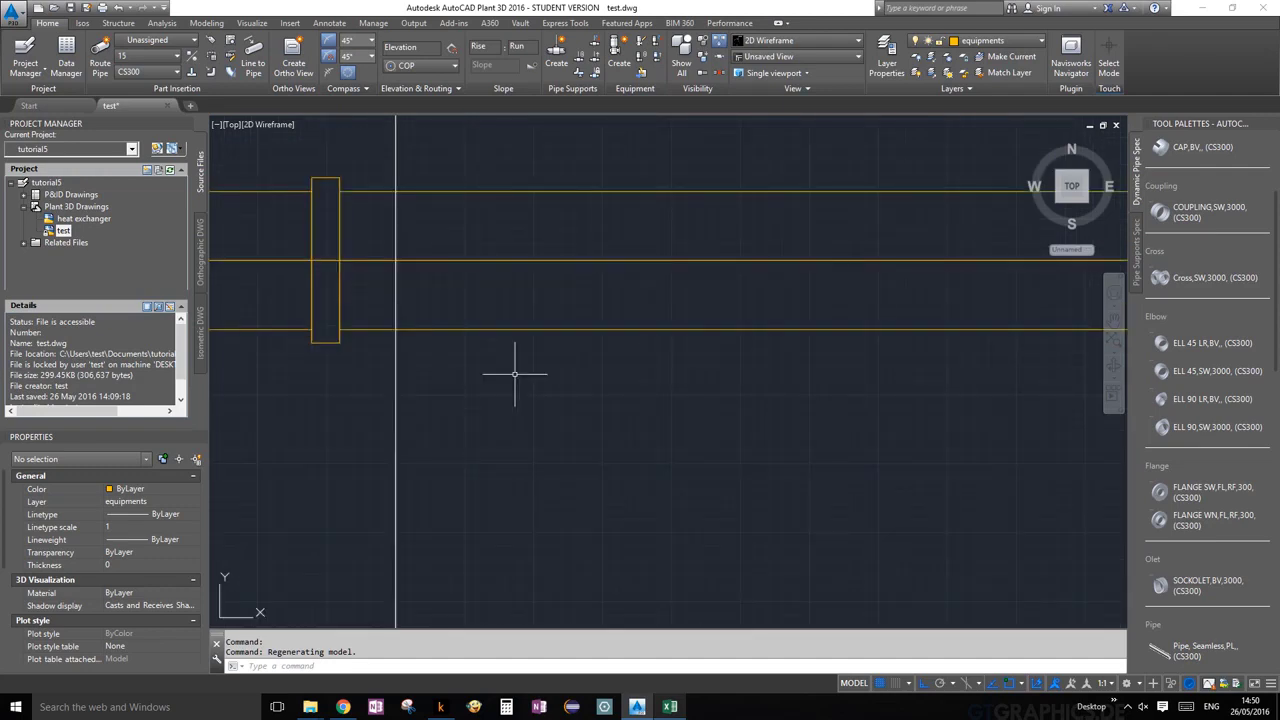
middle_click_drag(514, 374, 621, 447)
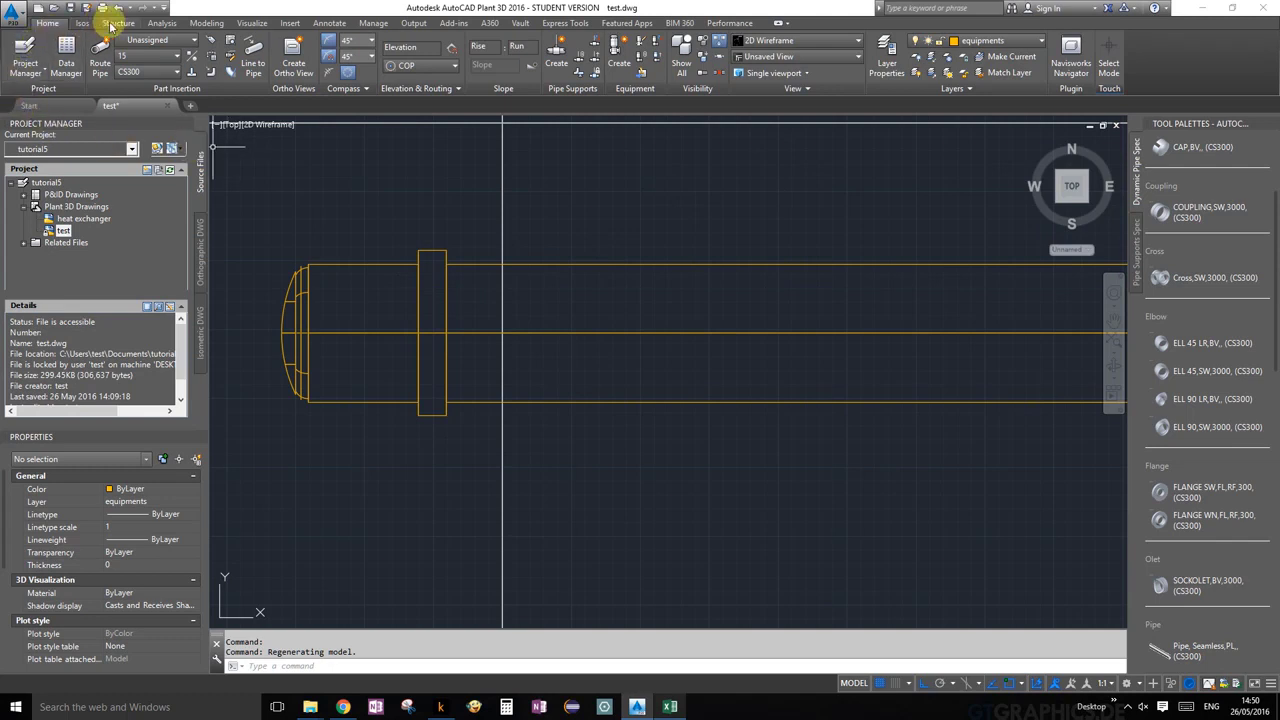
- Start the BOX command from the Modeling tab
left_click(204, 24)
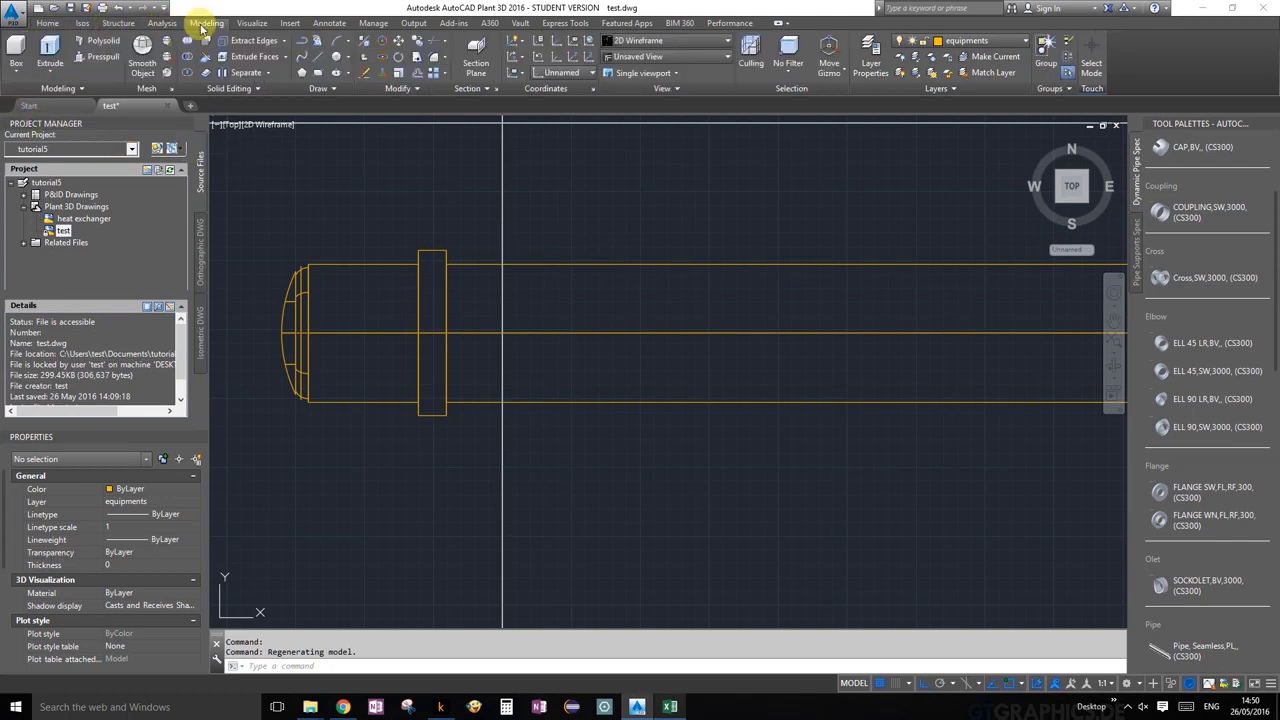
left_click(10, 48)
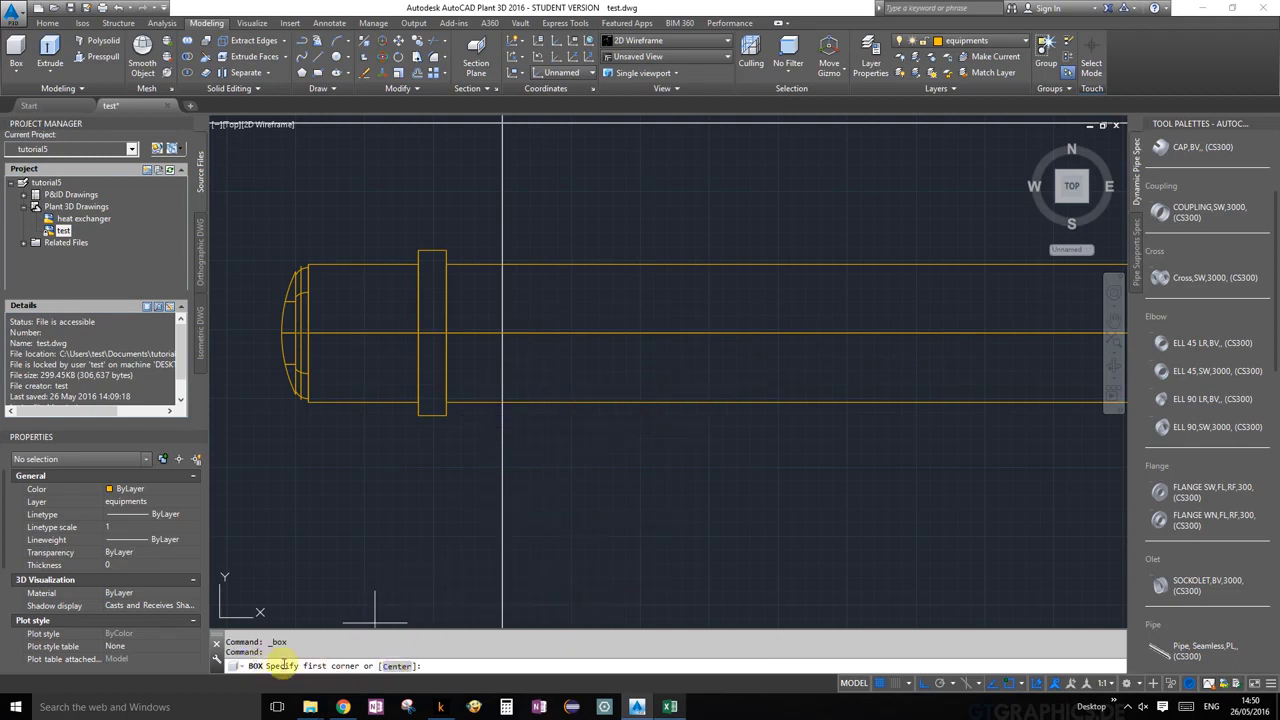
- Place the box by its centre at 4000,3225
left_click(403, 670)
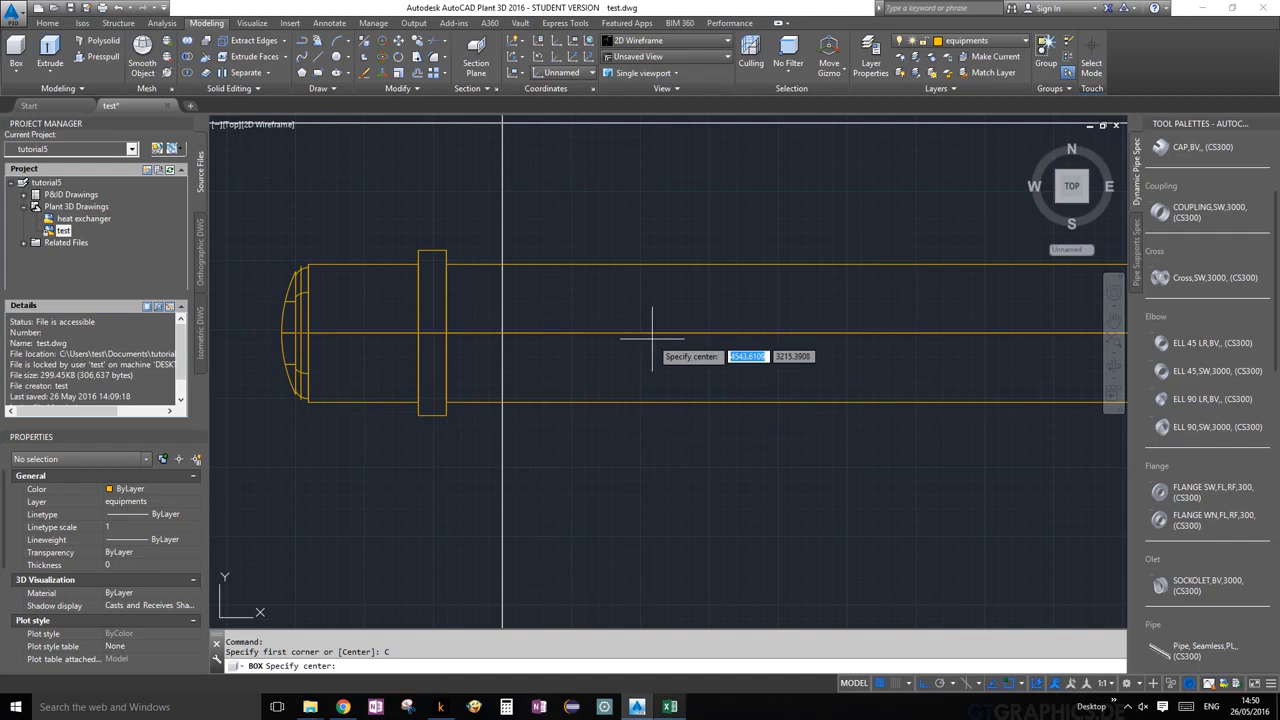
type("4000")
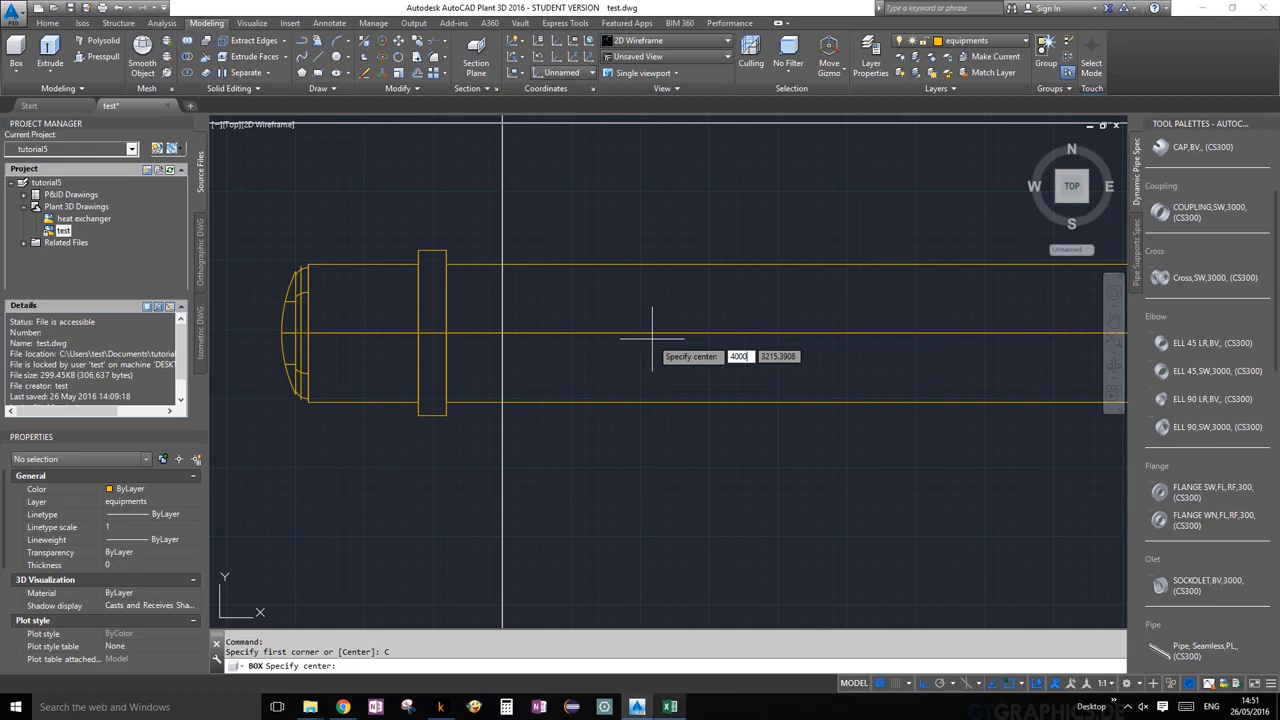
key("Tab")
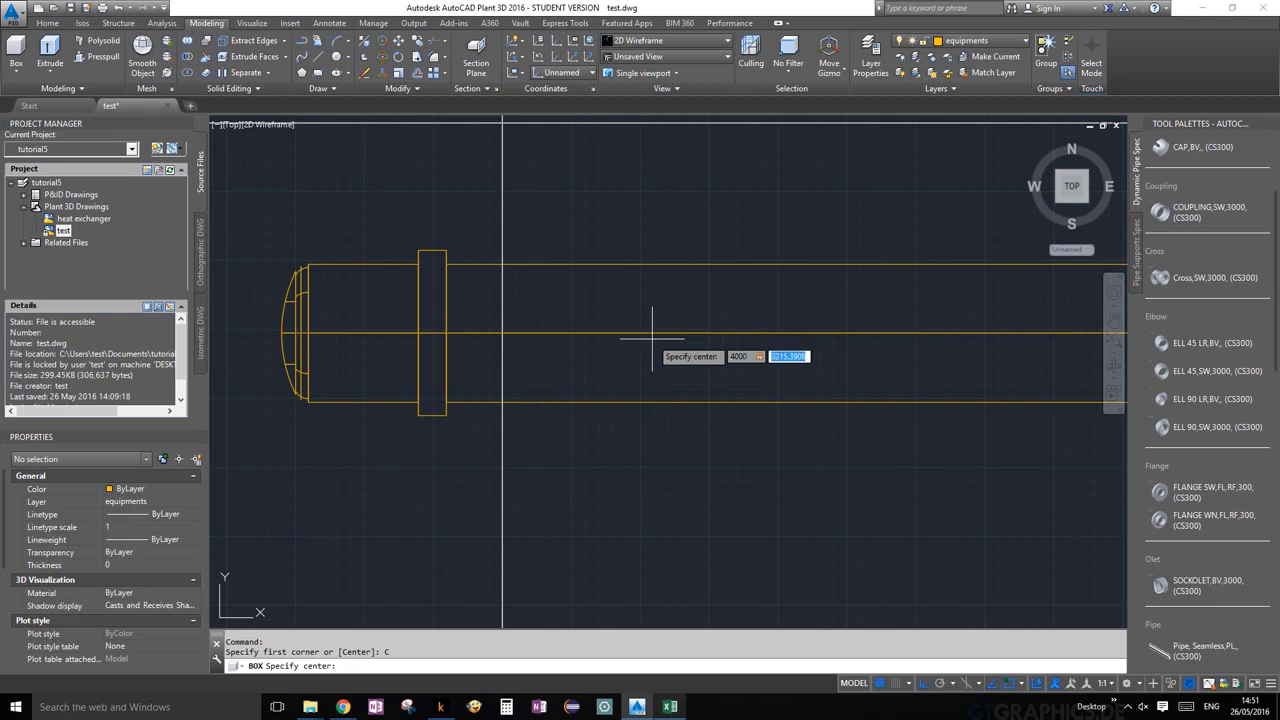
type("32")
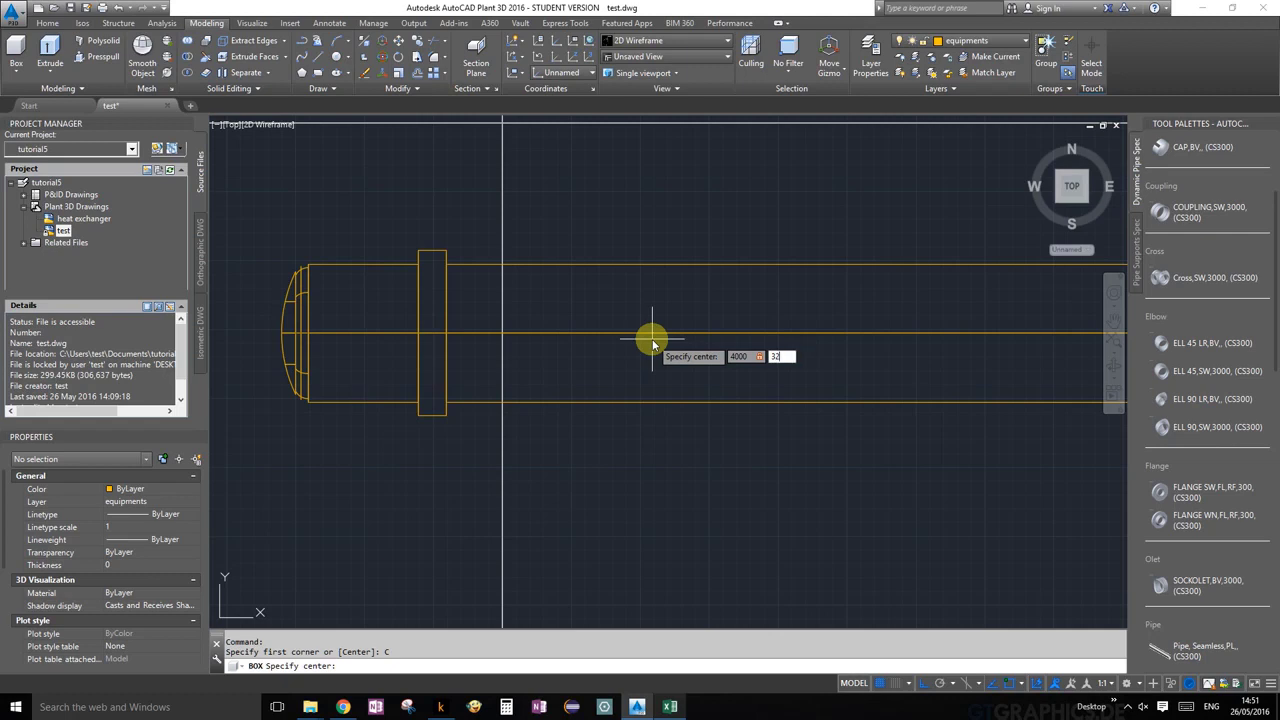
type("25")
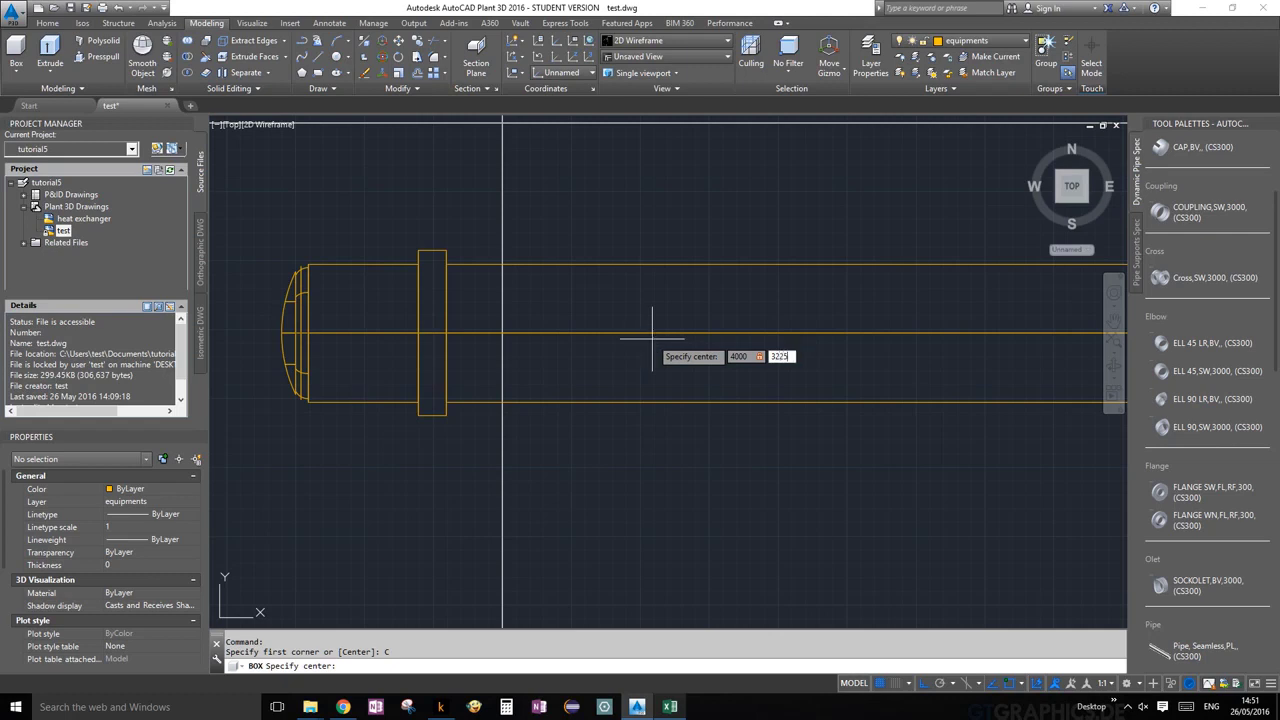
key("Return")
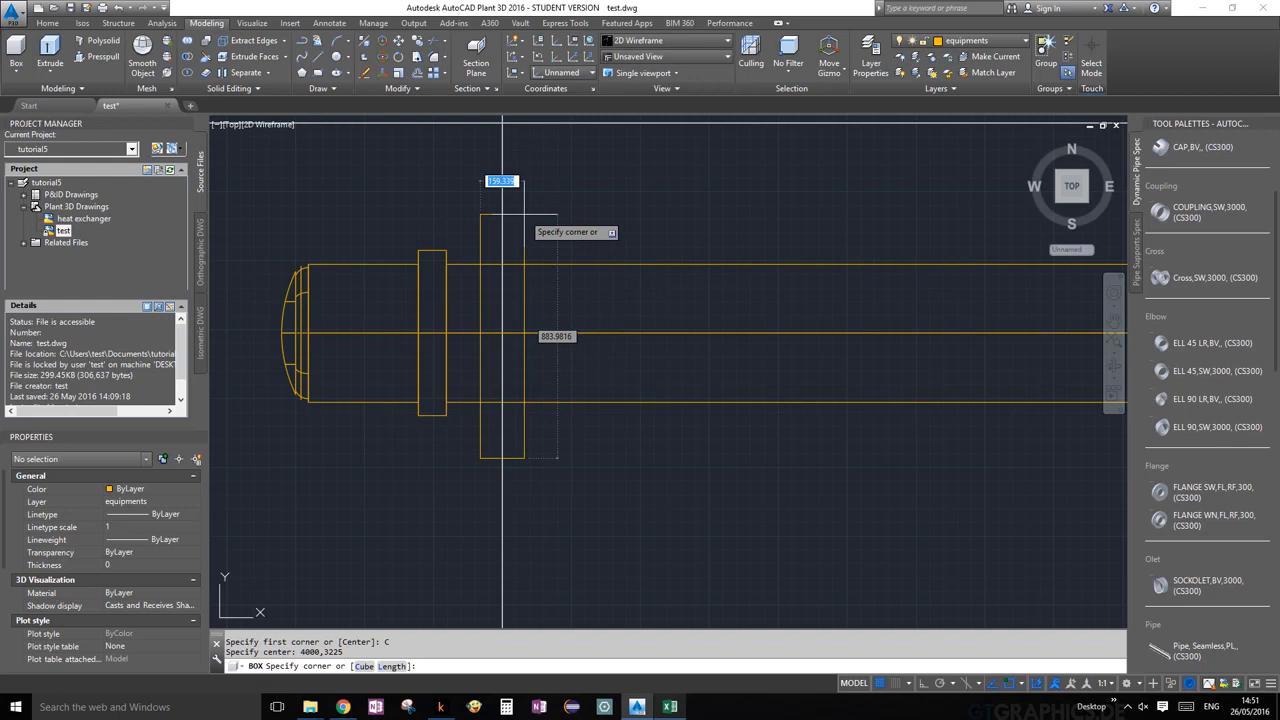
- Give the box corner values 125 and 450 and a height of 1000
type("12")
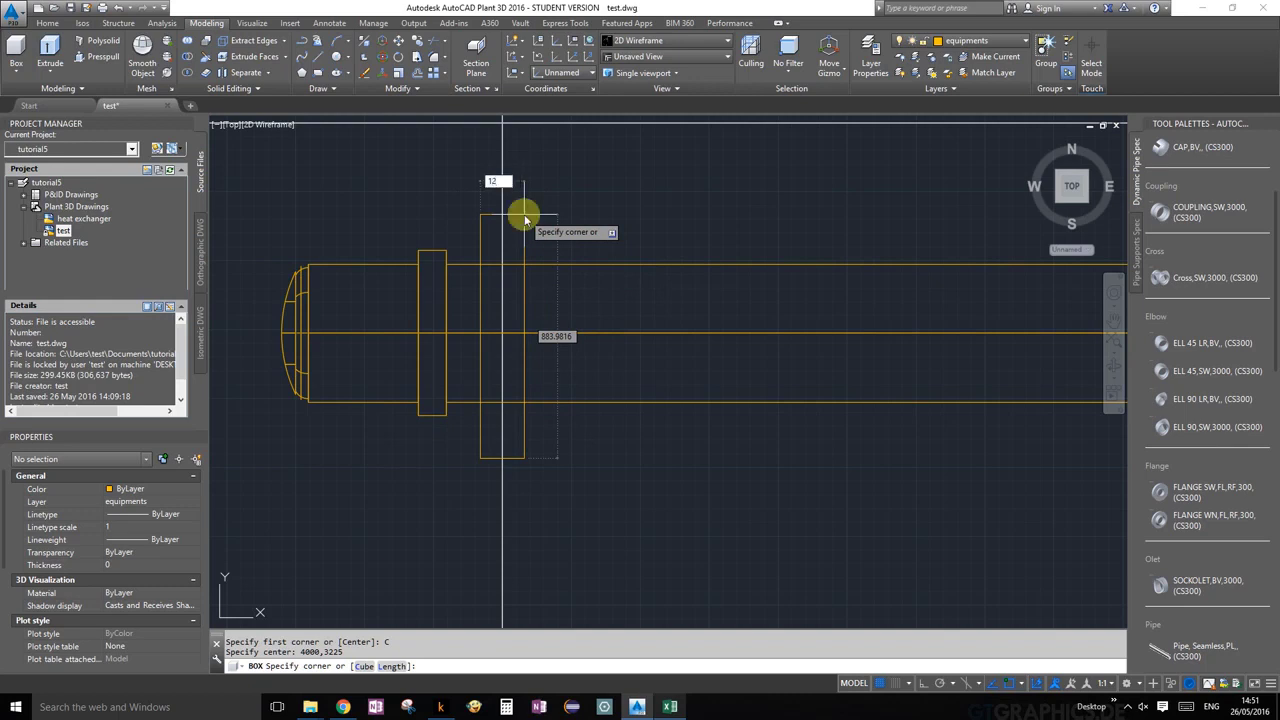
type("5")
key("Tab")
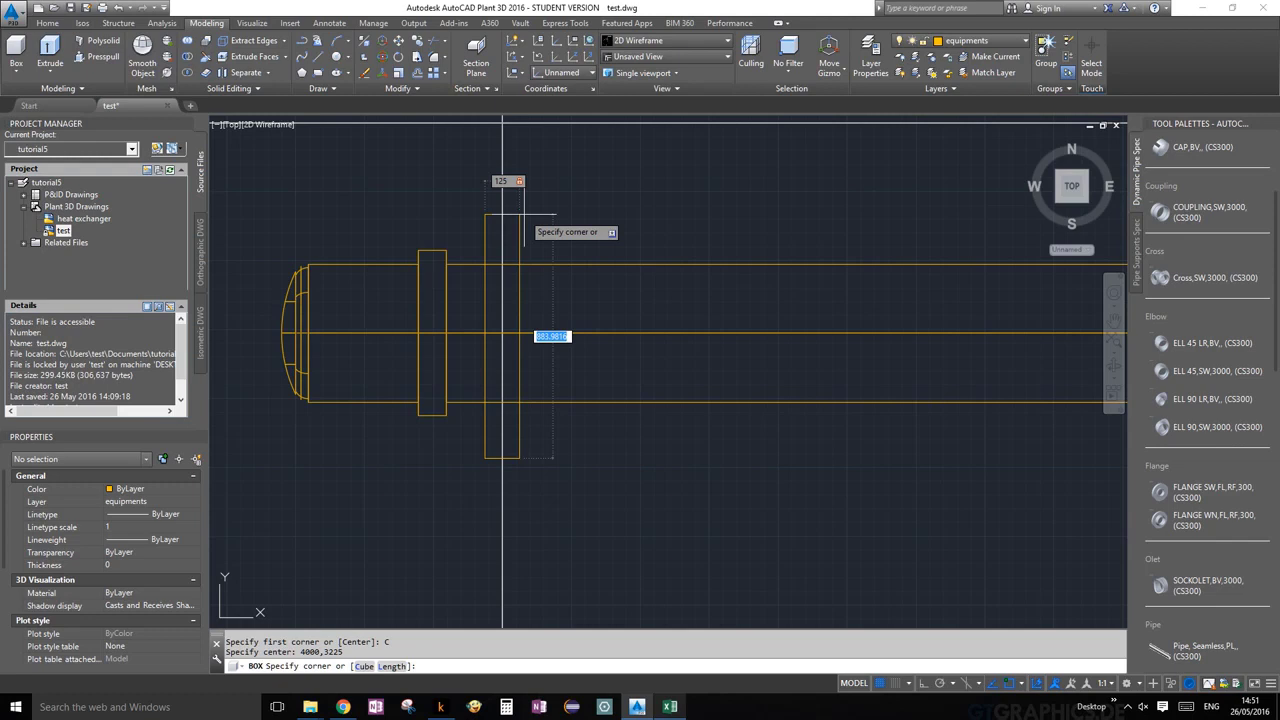
type("450")
key("Return")
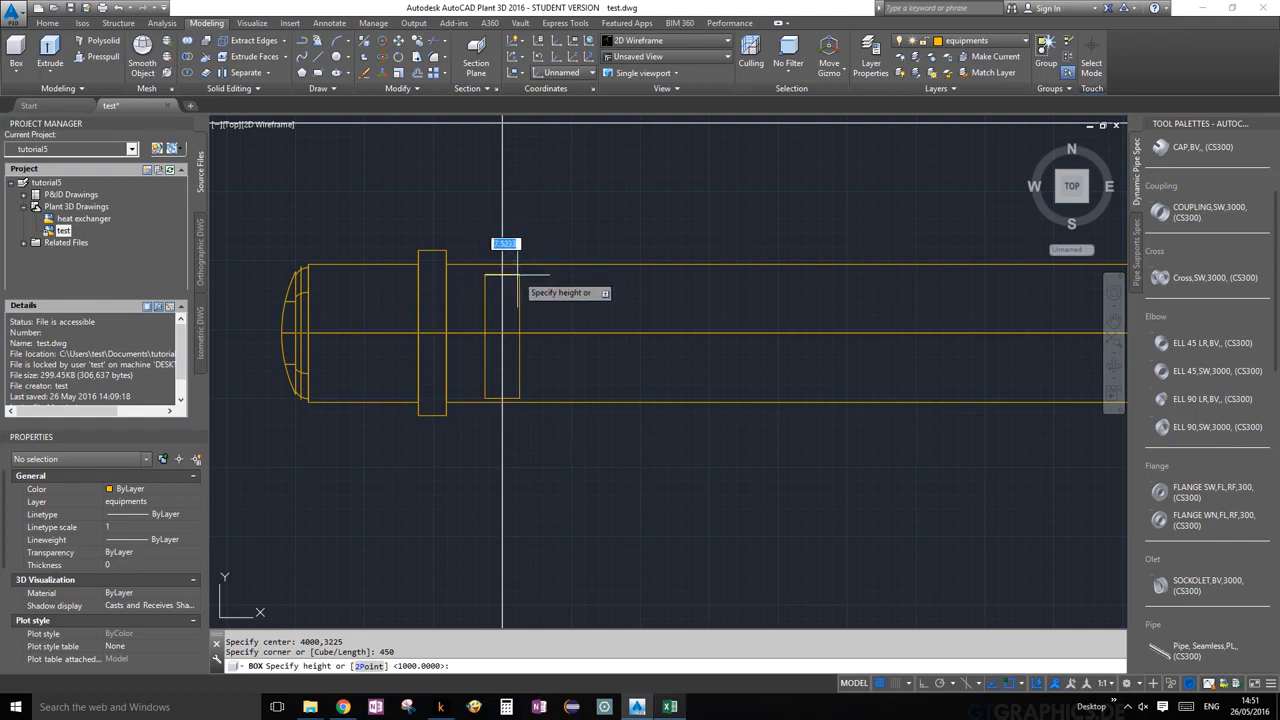
type("1")
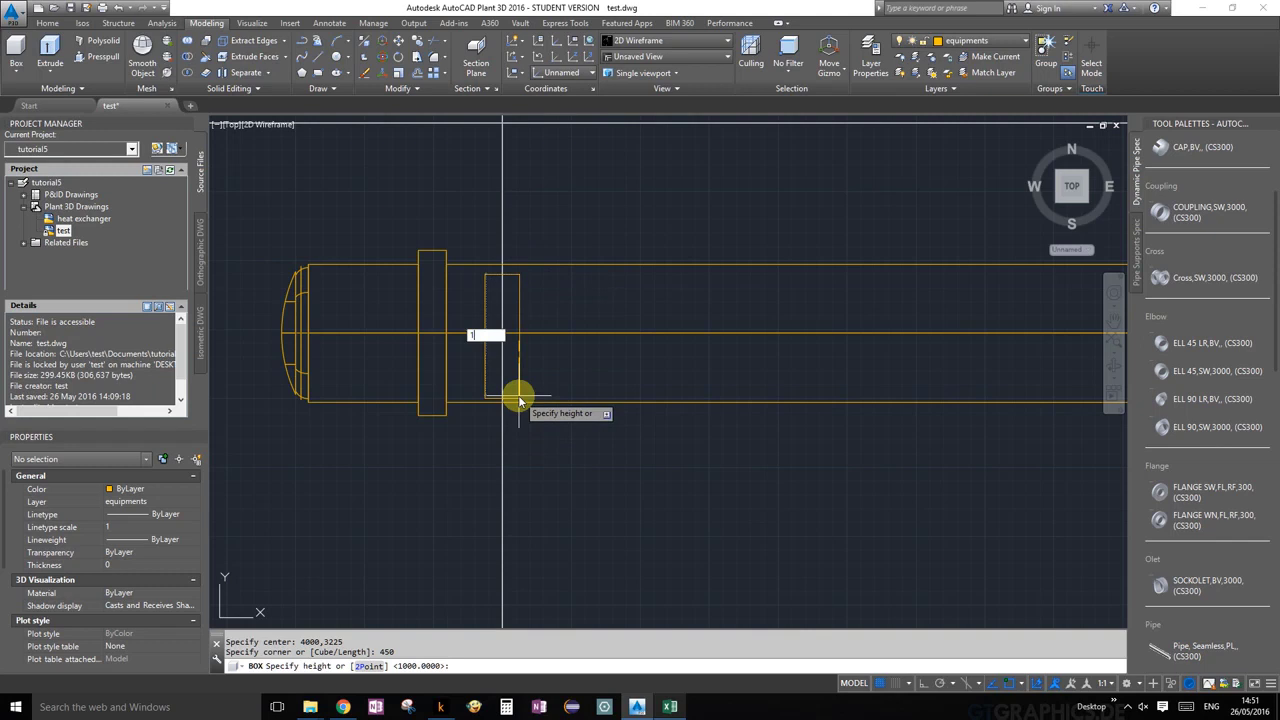
type("00")
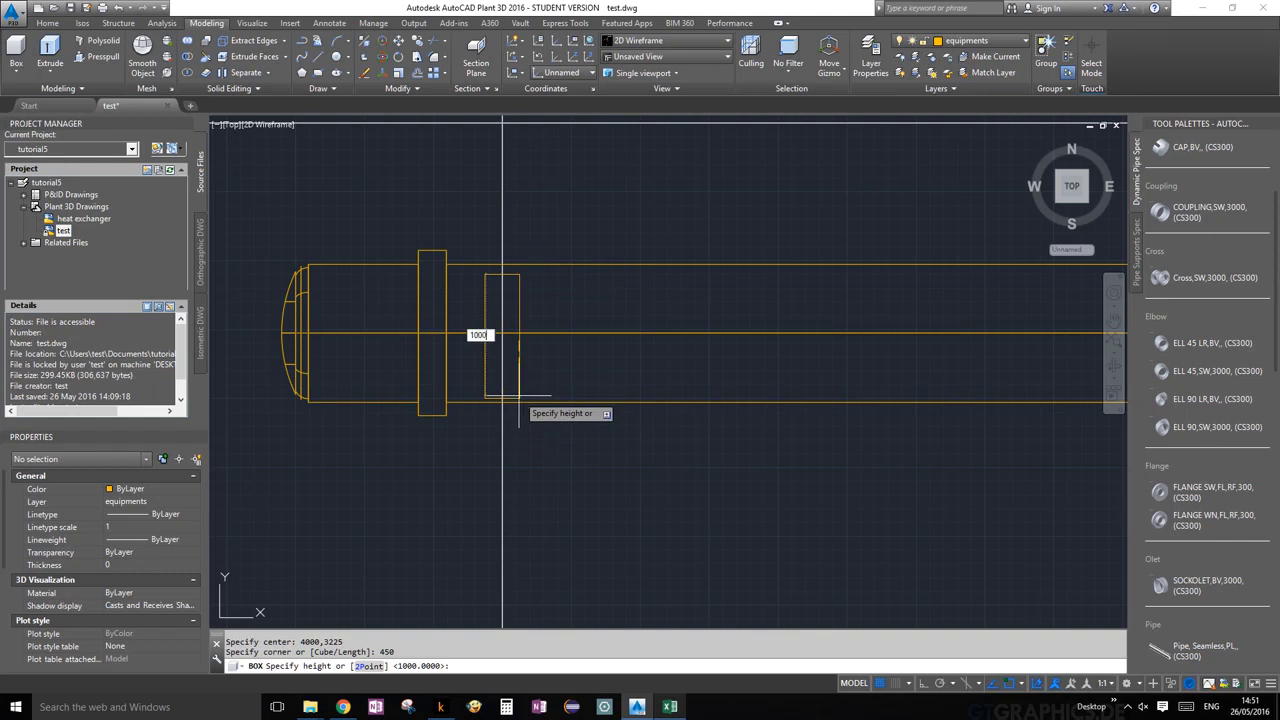
type("0")
key("Return")
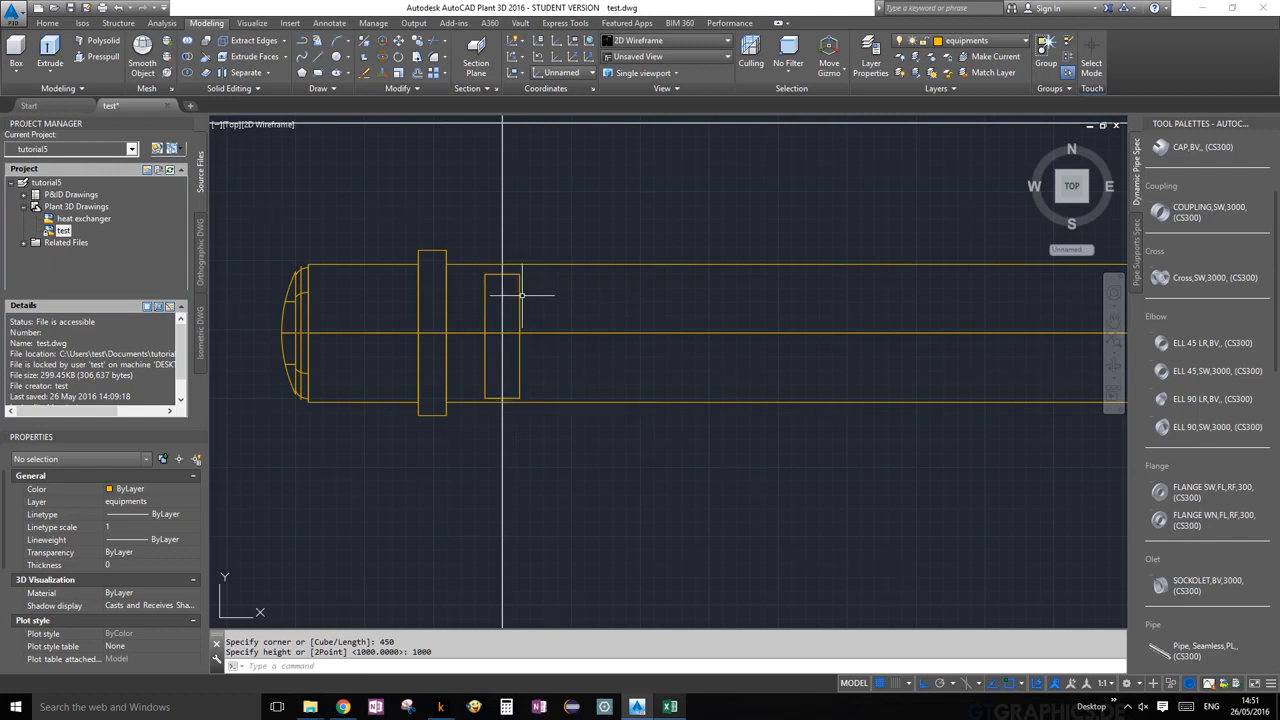
scroll(521, 295, "up", 2)
scroll(504, 289, "up", 2)
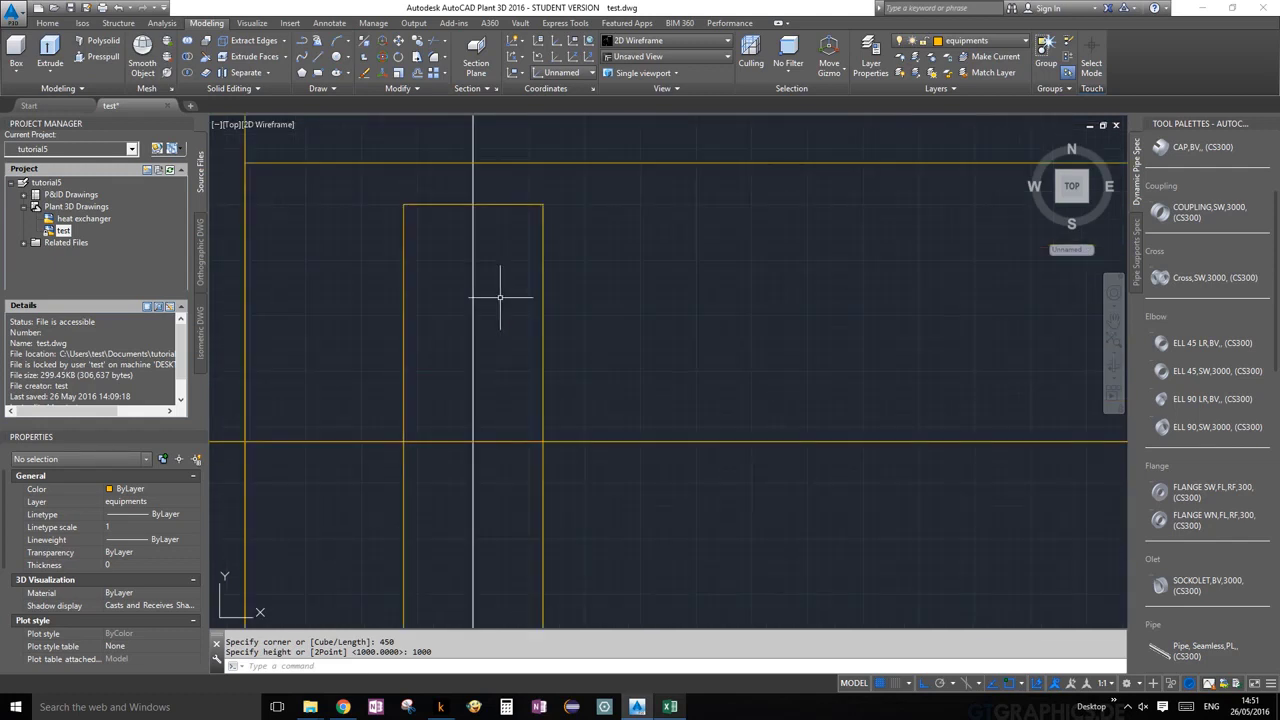
scroll(511, 233, "down", 2)
- Select the box and make a first attempt at stretching its top-edge grip
left_click(497, 223)
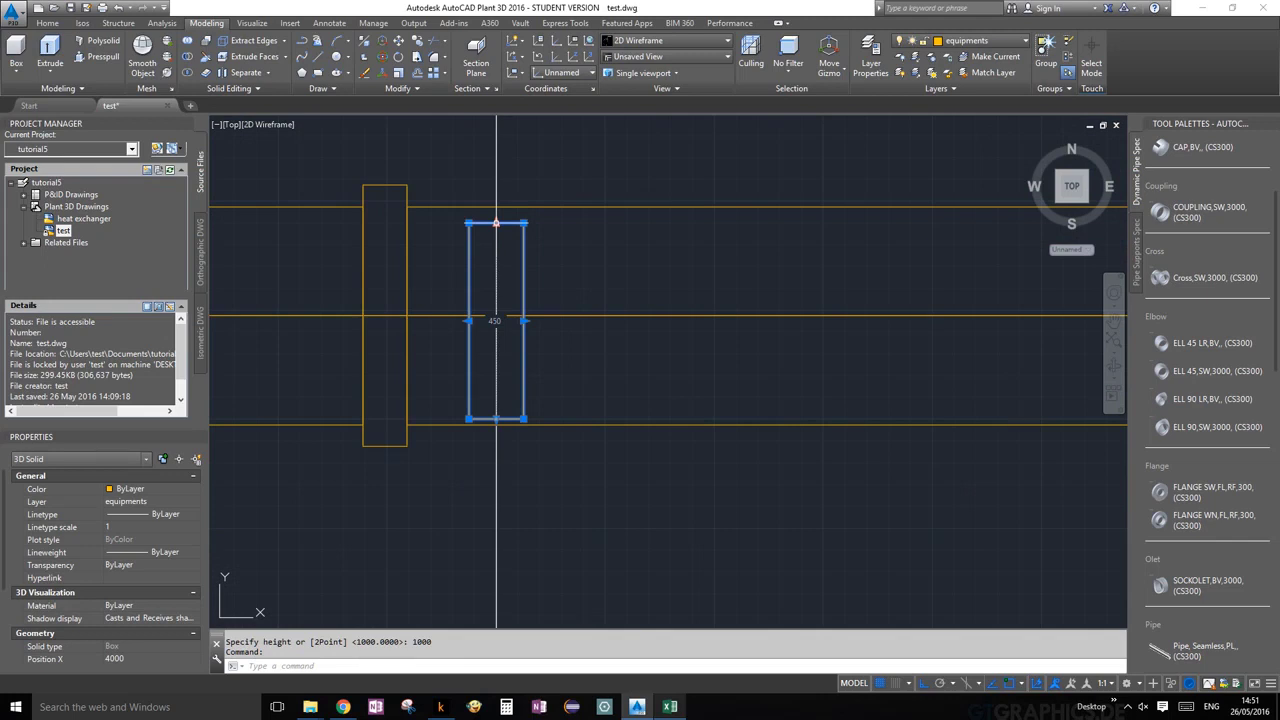
scroll(497, 223, "up", 5)
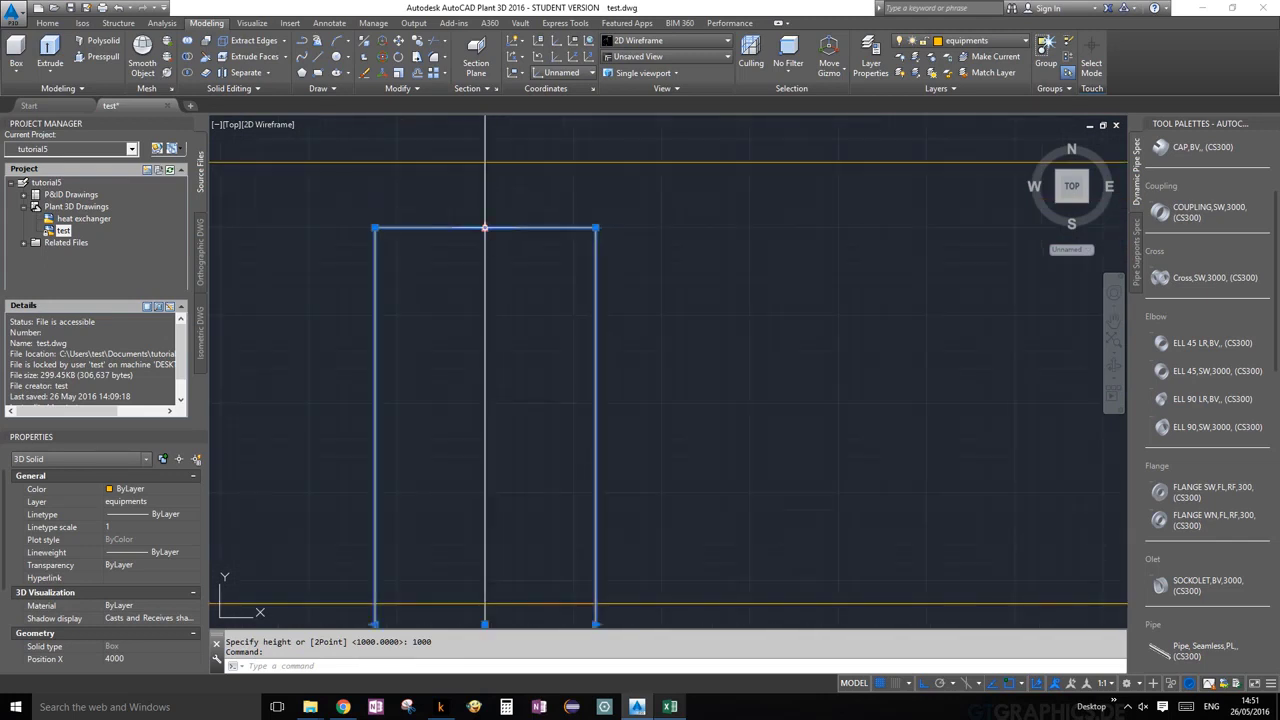
left_click(485, 227)
left_click(489, 195)
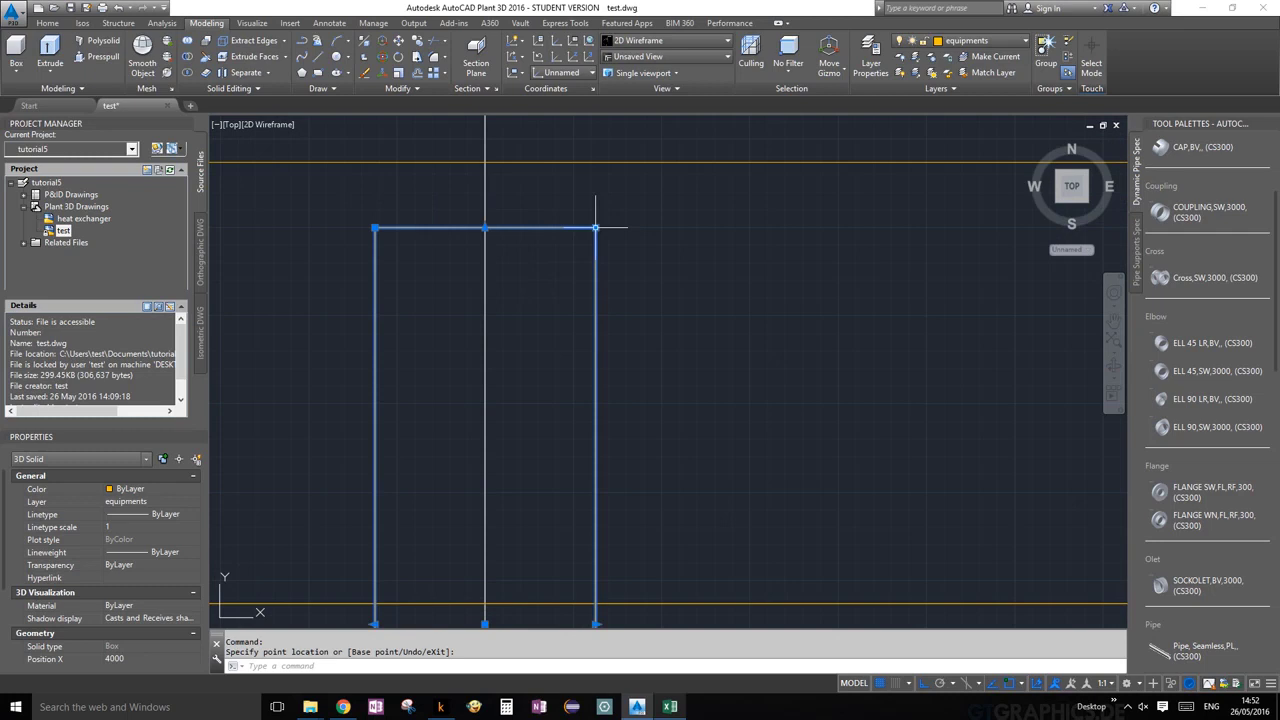
scroll(594, 226, "down", 3)
scroll(575, 248, "up", 4)
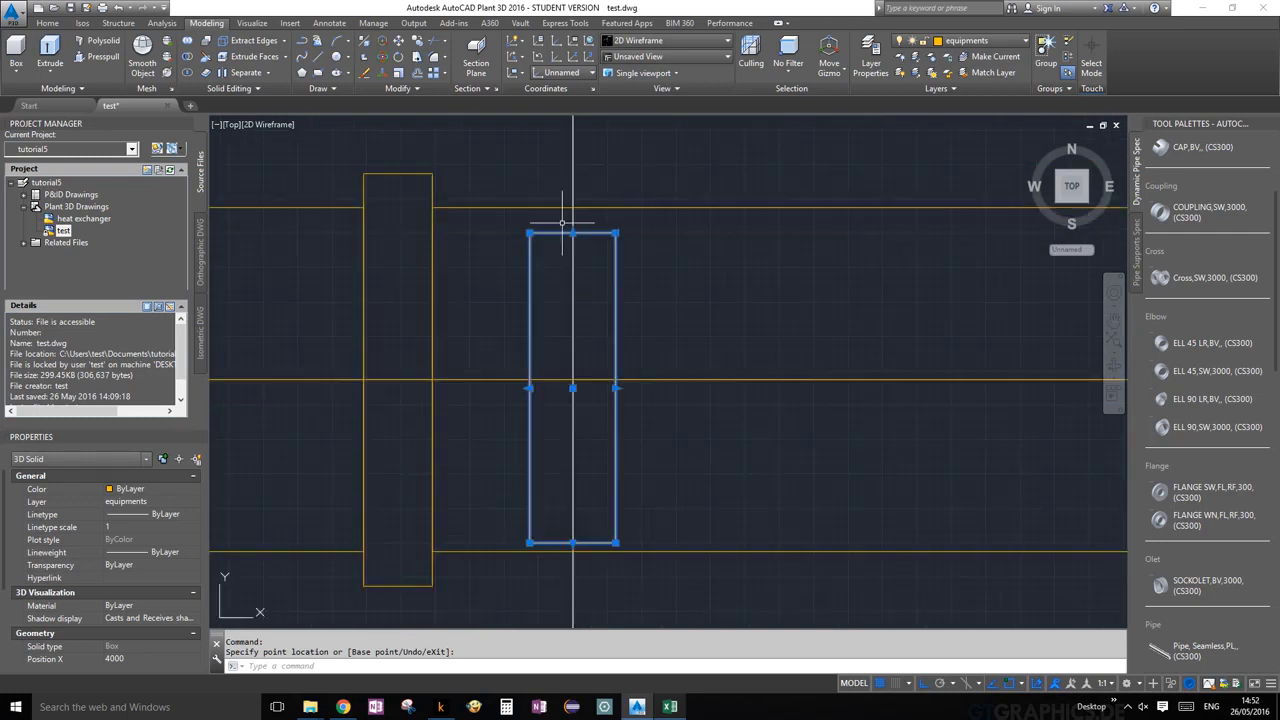
- Stretch the box's top edge higher with Osnap override None, then clear the selection
left_click(571, 223)
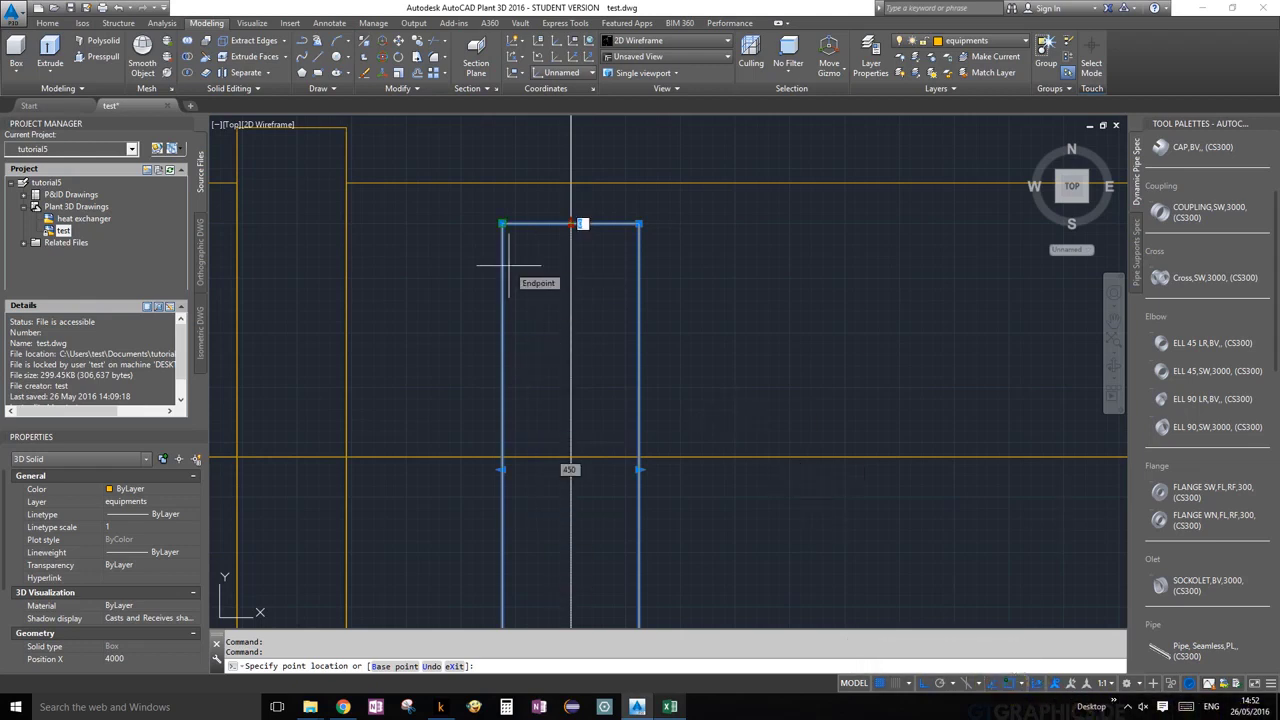
right_click(509, 266, "shift")
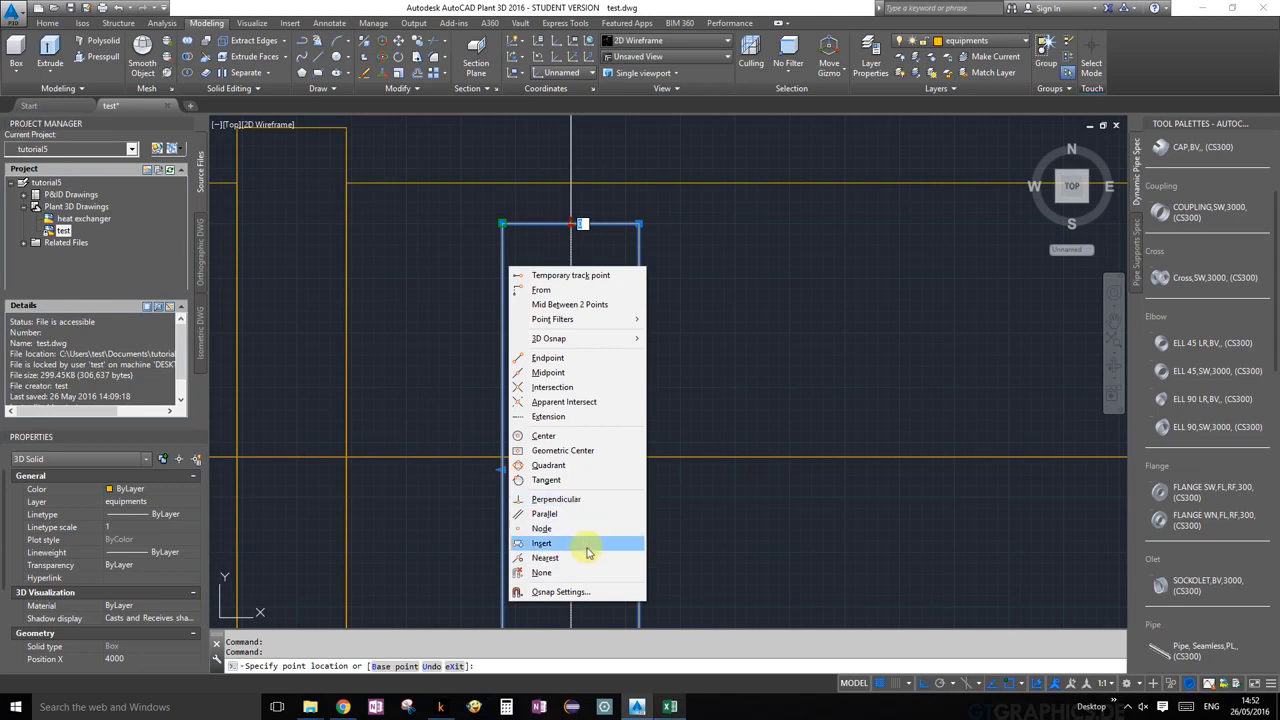
left_click(552, 573)
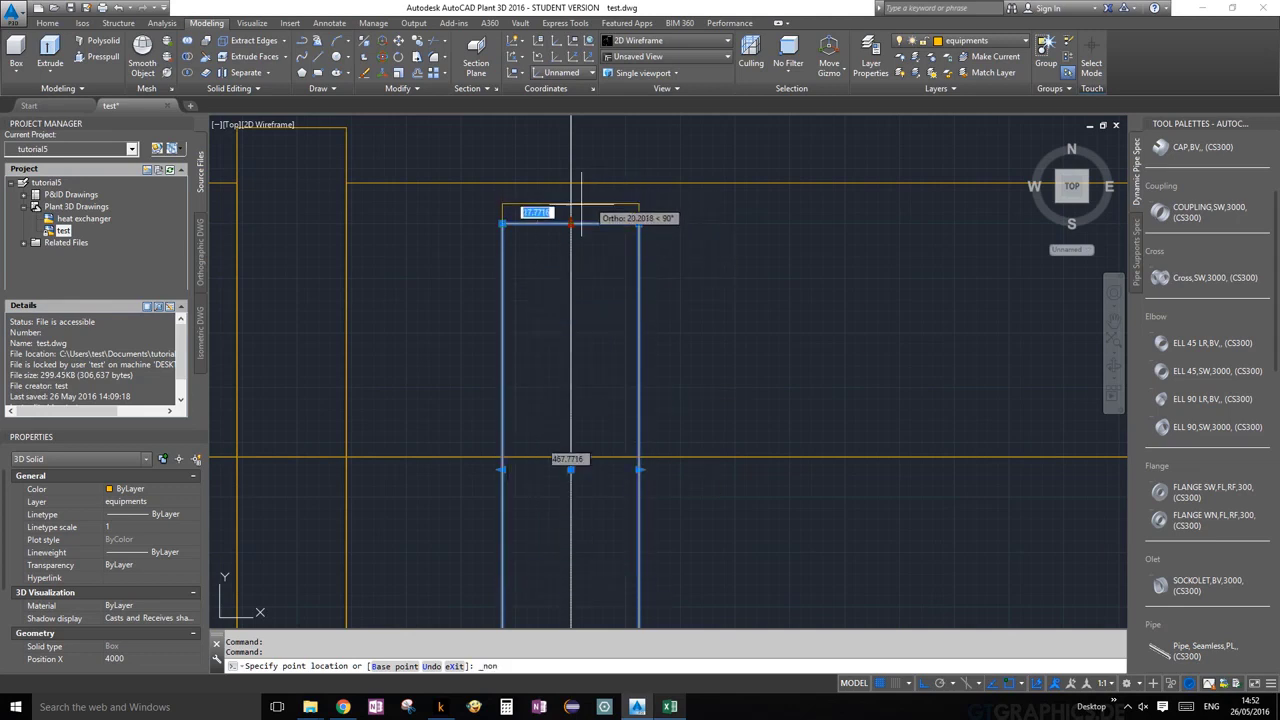
scroll(569, 201, "up", 5)
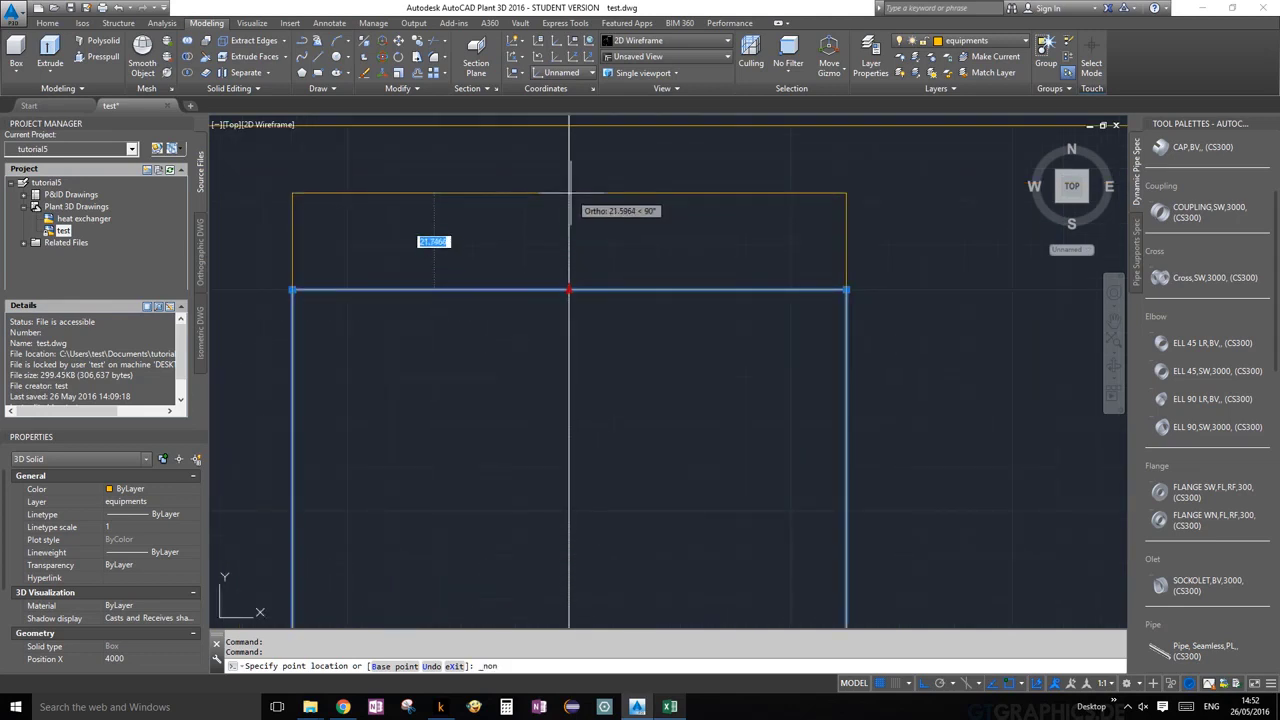
left_click(569, 201)
scroll(760, 280, "down", 6)
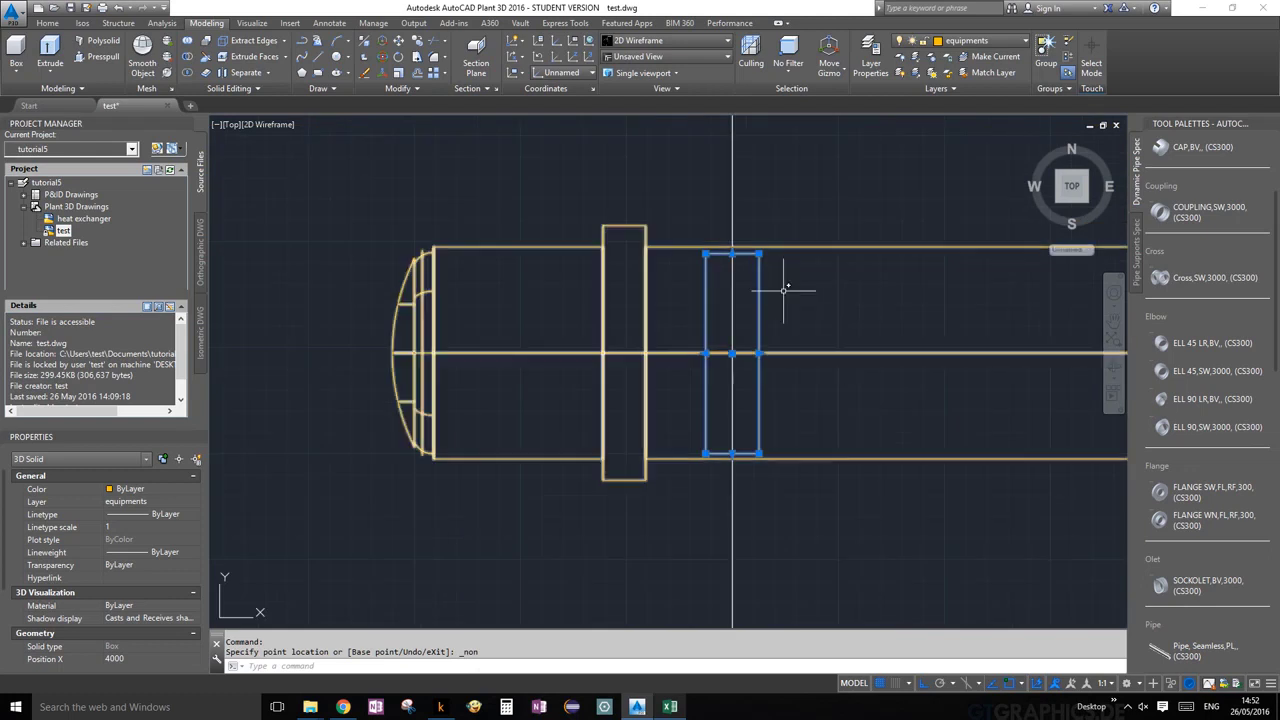
key("Escape")
scroll(786, 352, "down", 4)
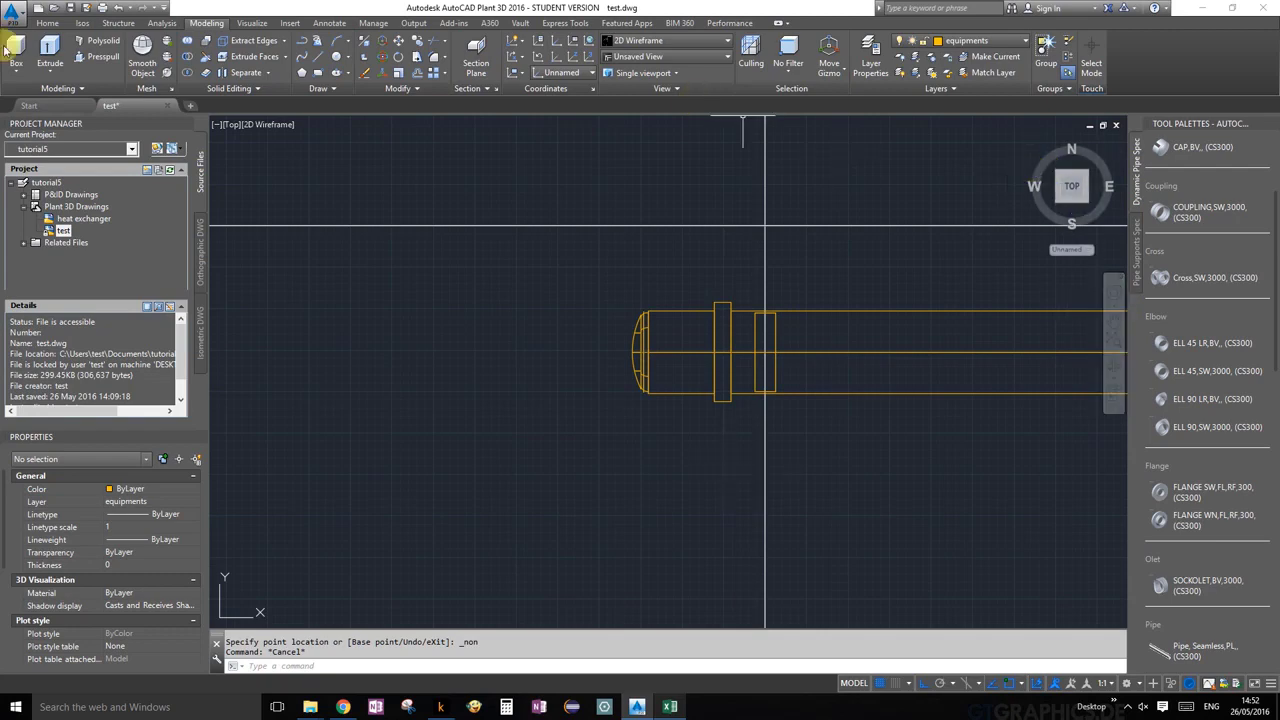
- Switch to the southwest isometric view with the Realistic visual style
left_click(229, 124)
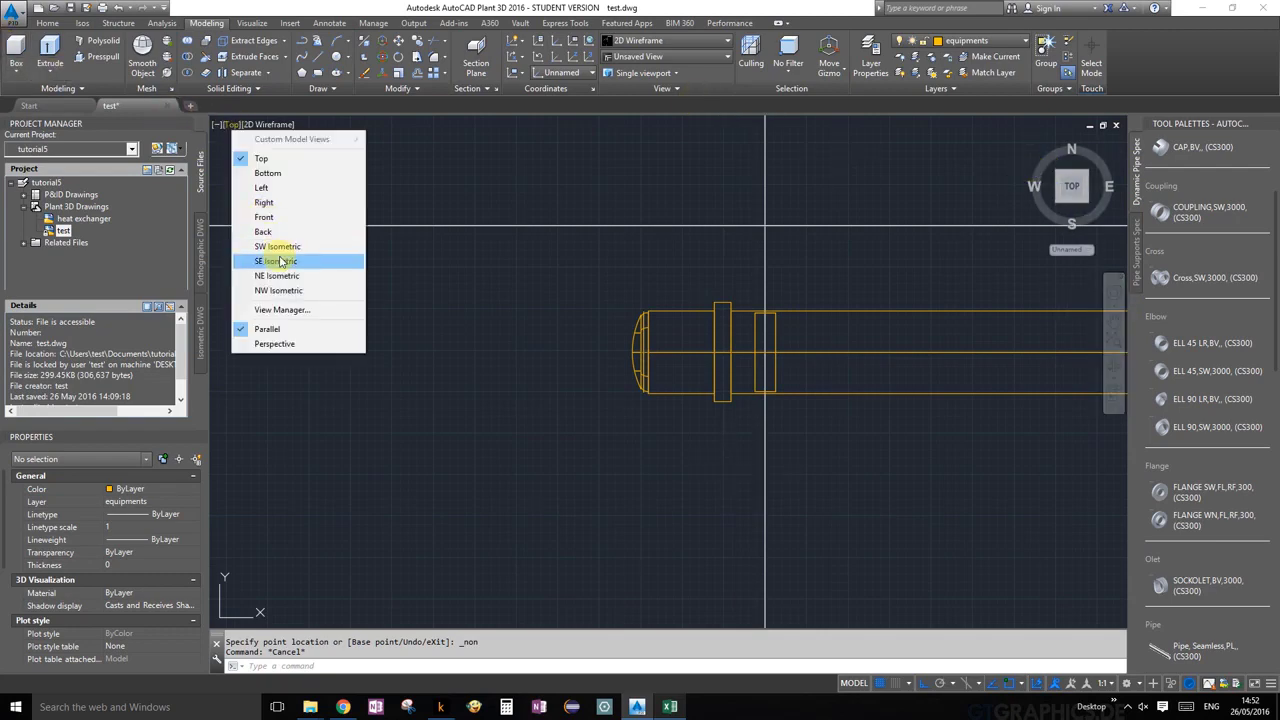
left_click(278, 248)
scroll(1042, 435, "up", 3)
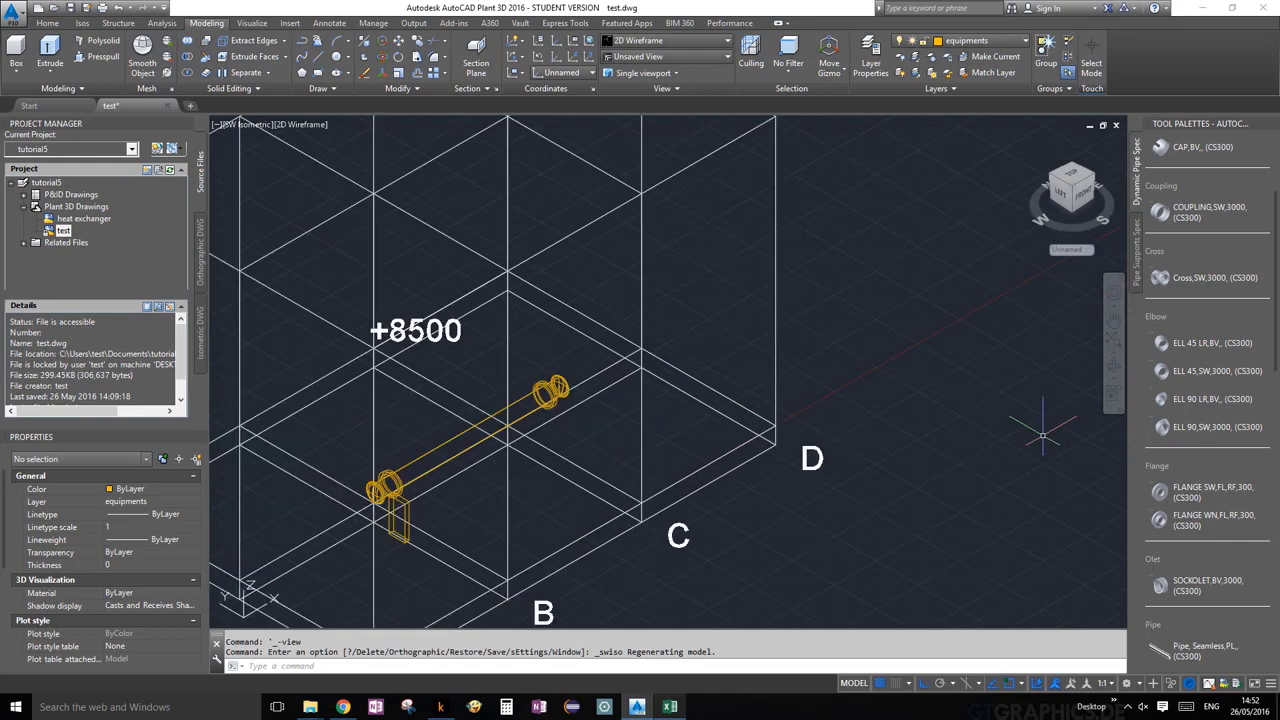
scroll(1042, 435, "down", 3)
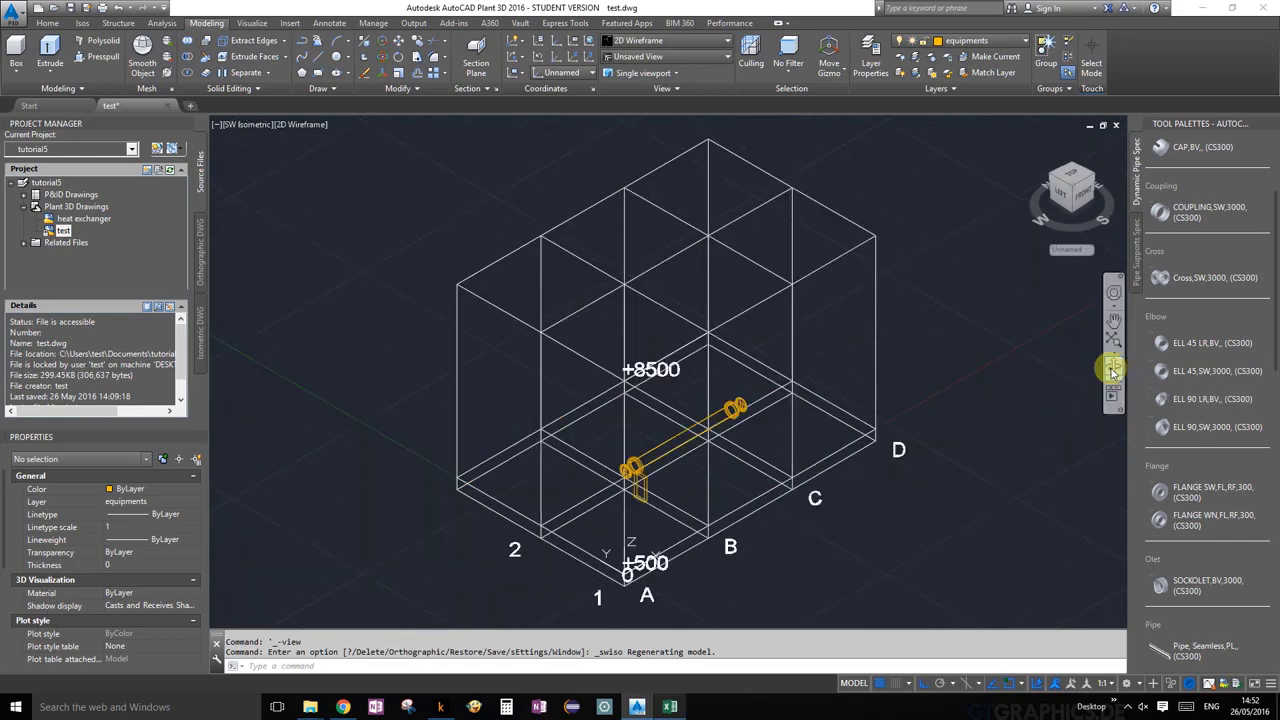
left_click(667, 47)
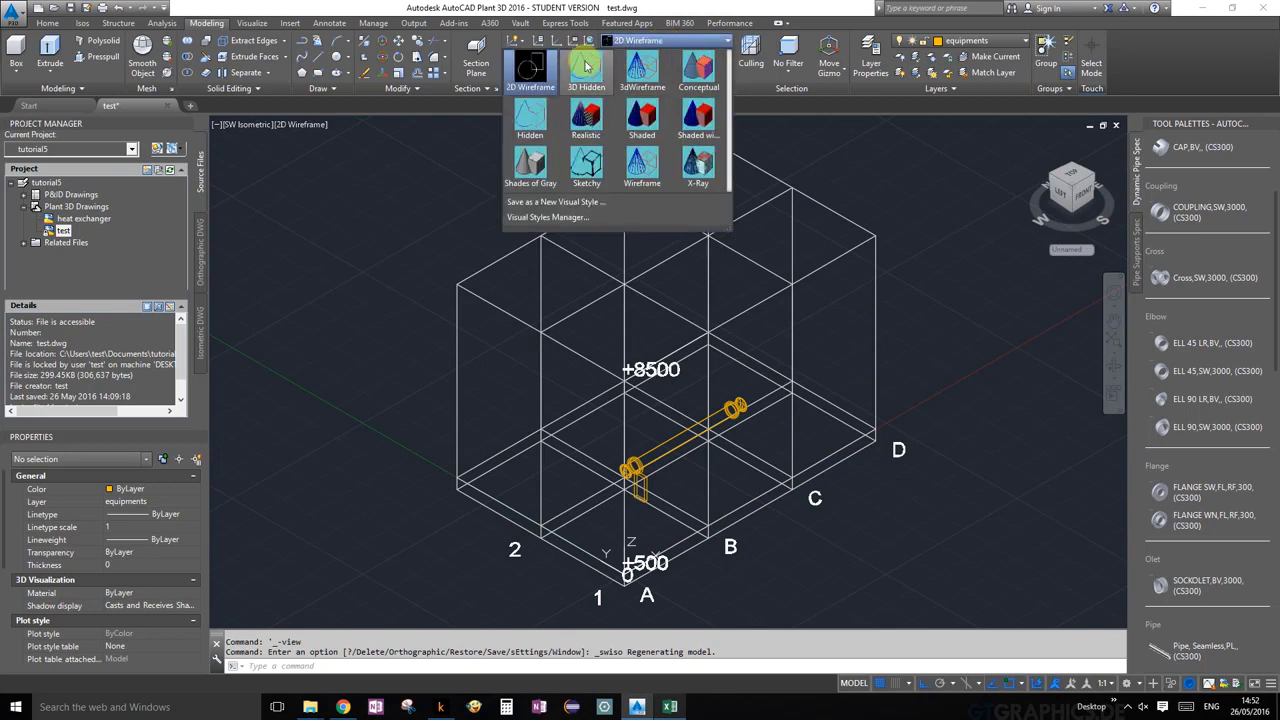
left_click(583, 119)
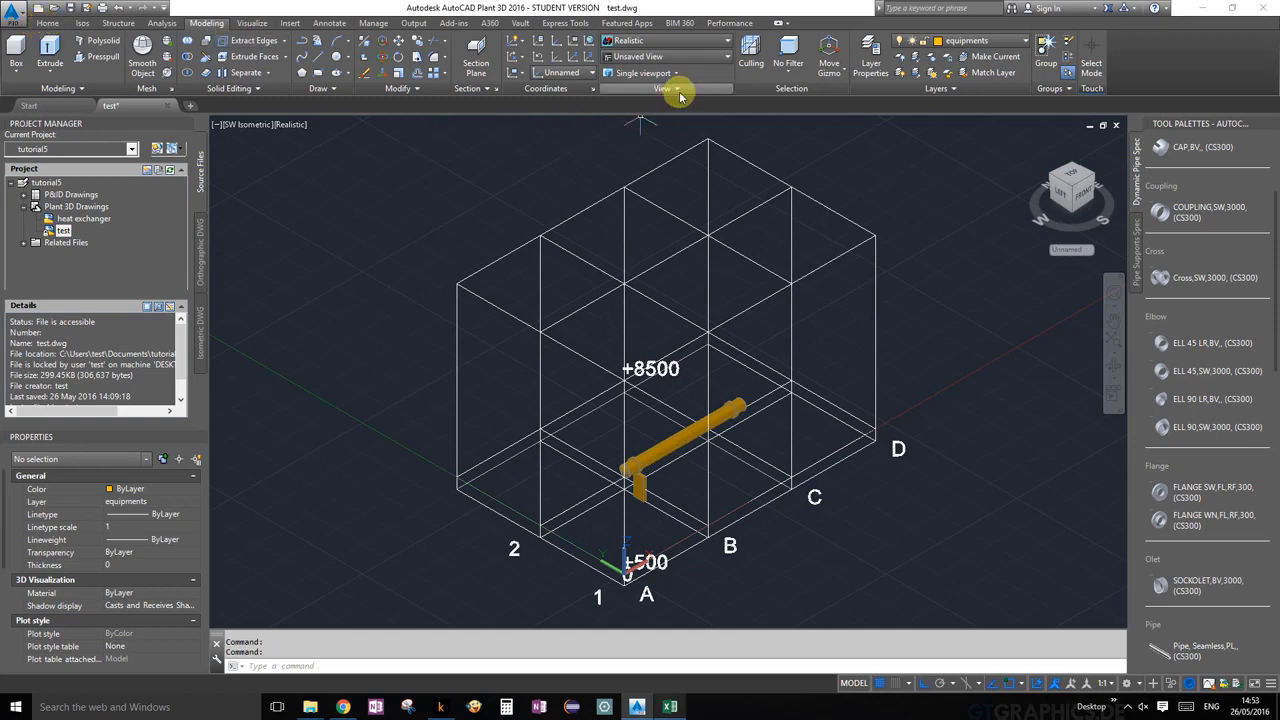
- Zoom in and stretch the support box's top grip further downward
left_click(697, 43)
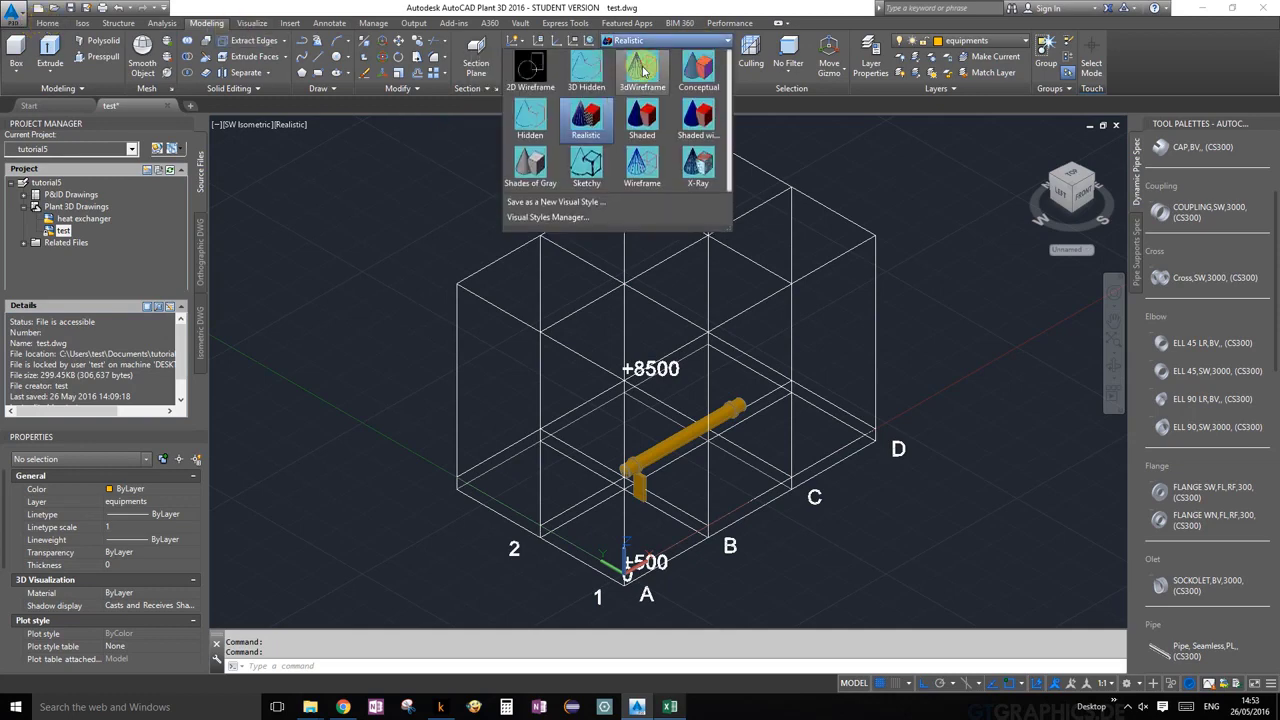
left_click(588, 116)
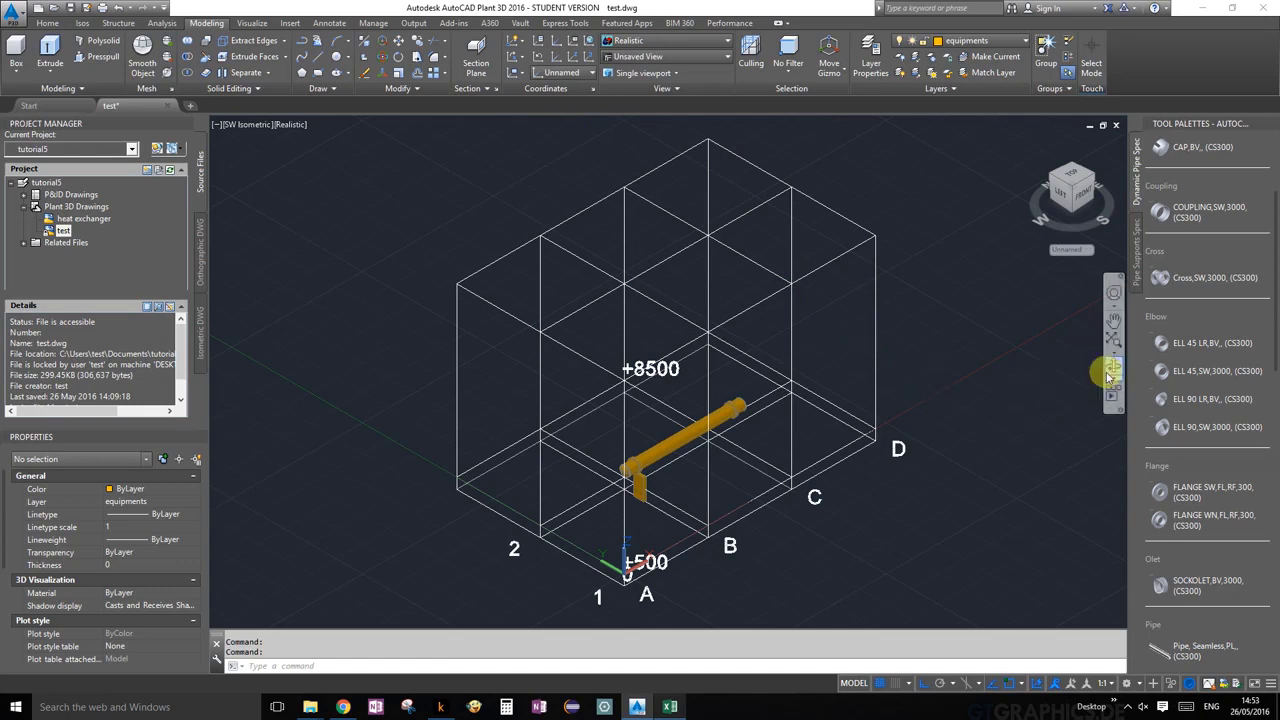
scroll(610, 480, "up", 6)
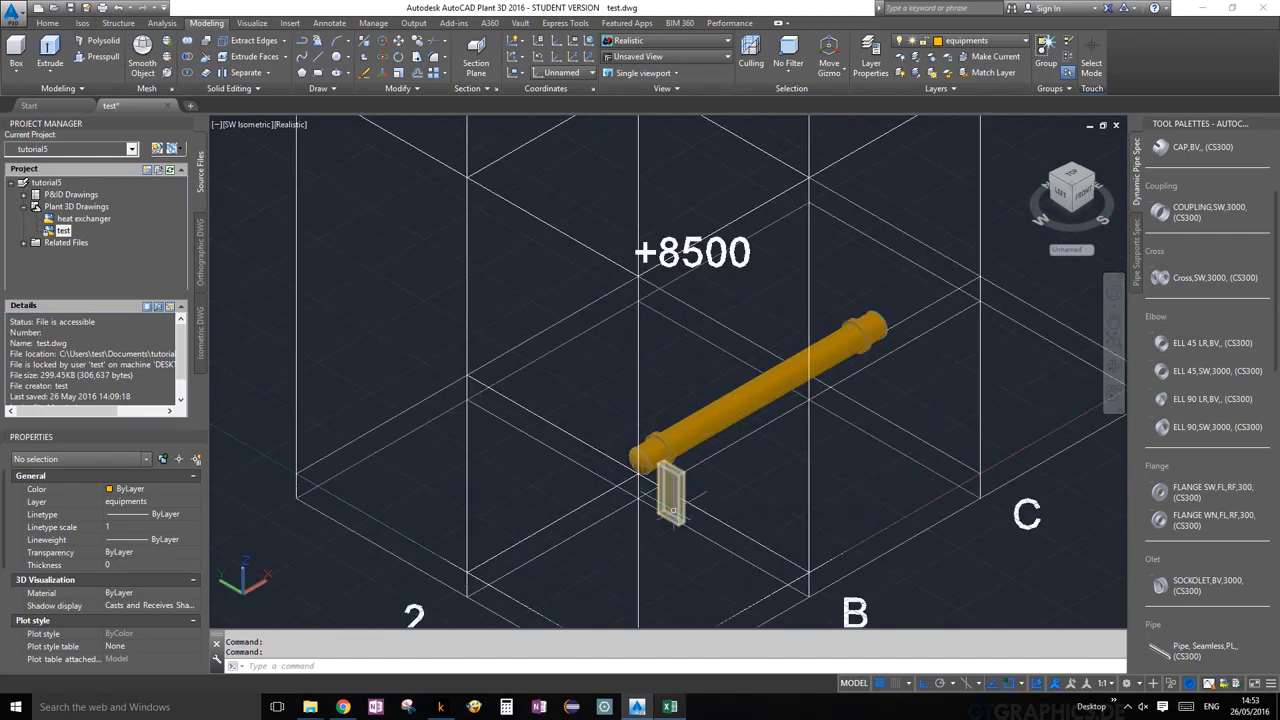
scroll(628, 358, "up", 2)
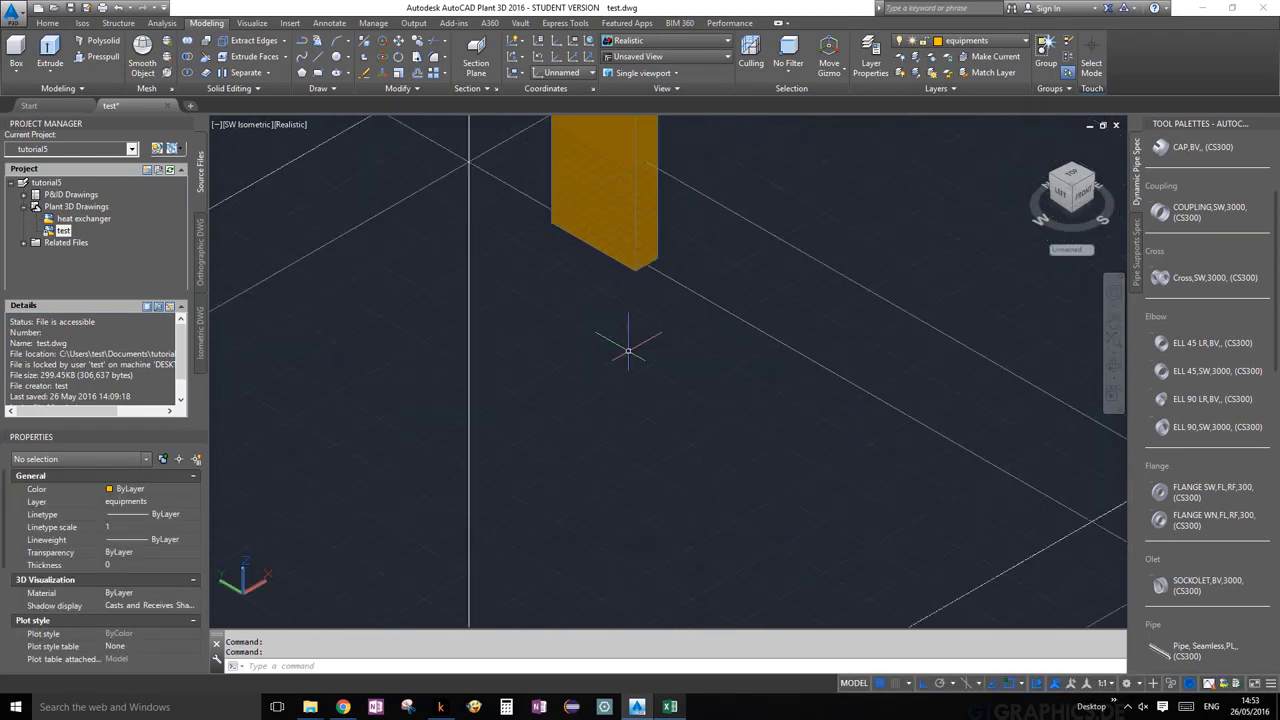
scroll(625, 345, "down", 4)
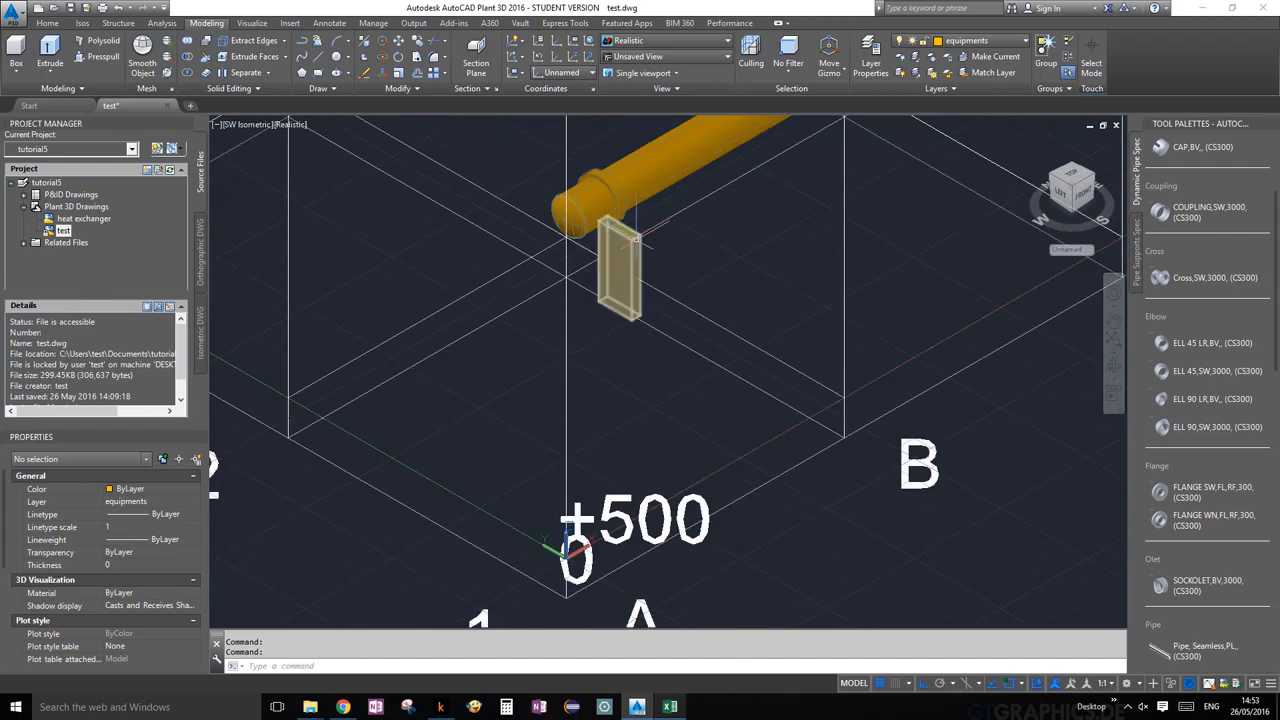
mouse_move(635, 239)
left_click_drag(636, 240, 627, 296)
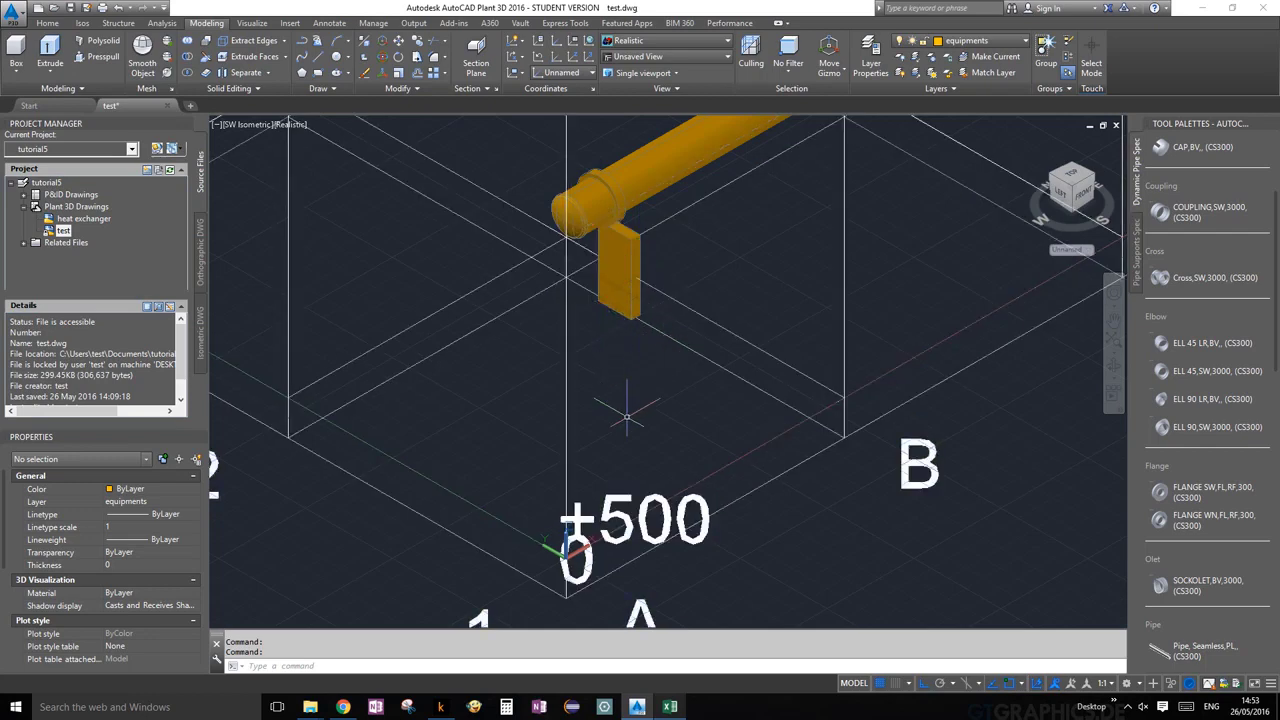
- Move the support box with MOVE, using the grid A corner as base point
scroll(700, 424, "down", 4)
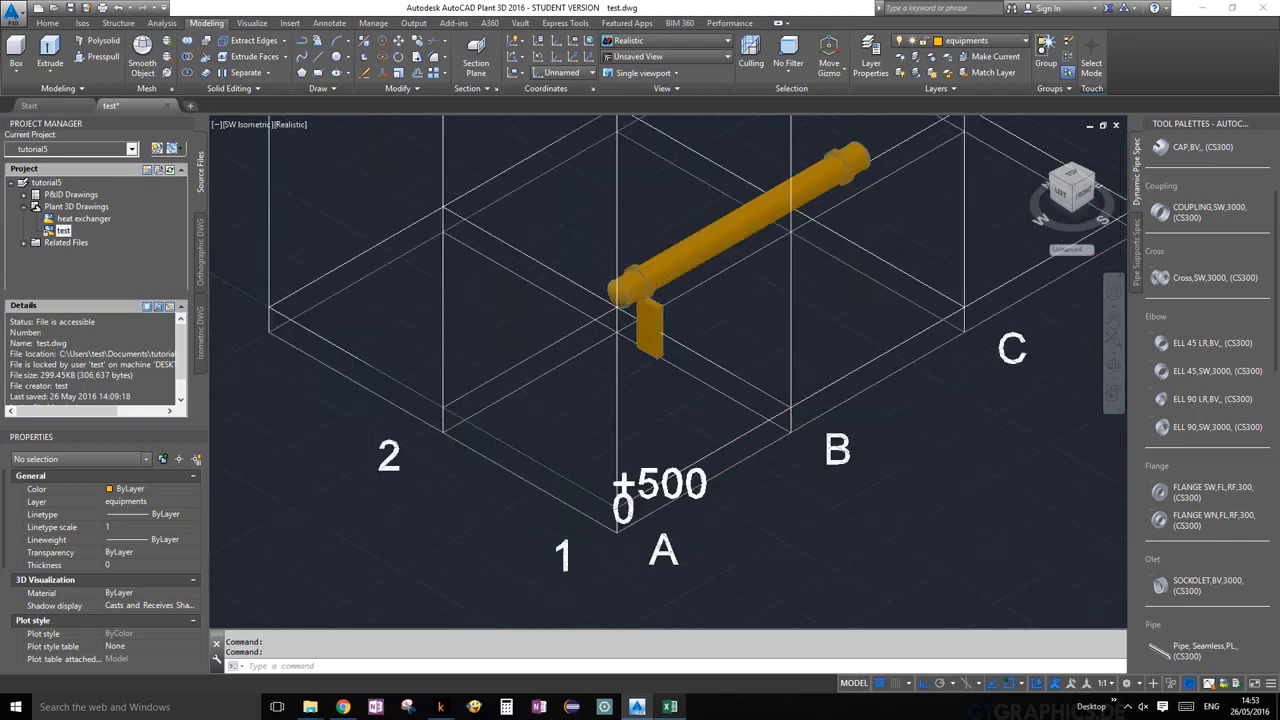
scroll(700, 424, "up", 4)
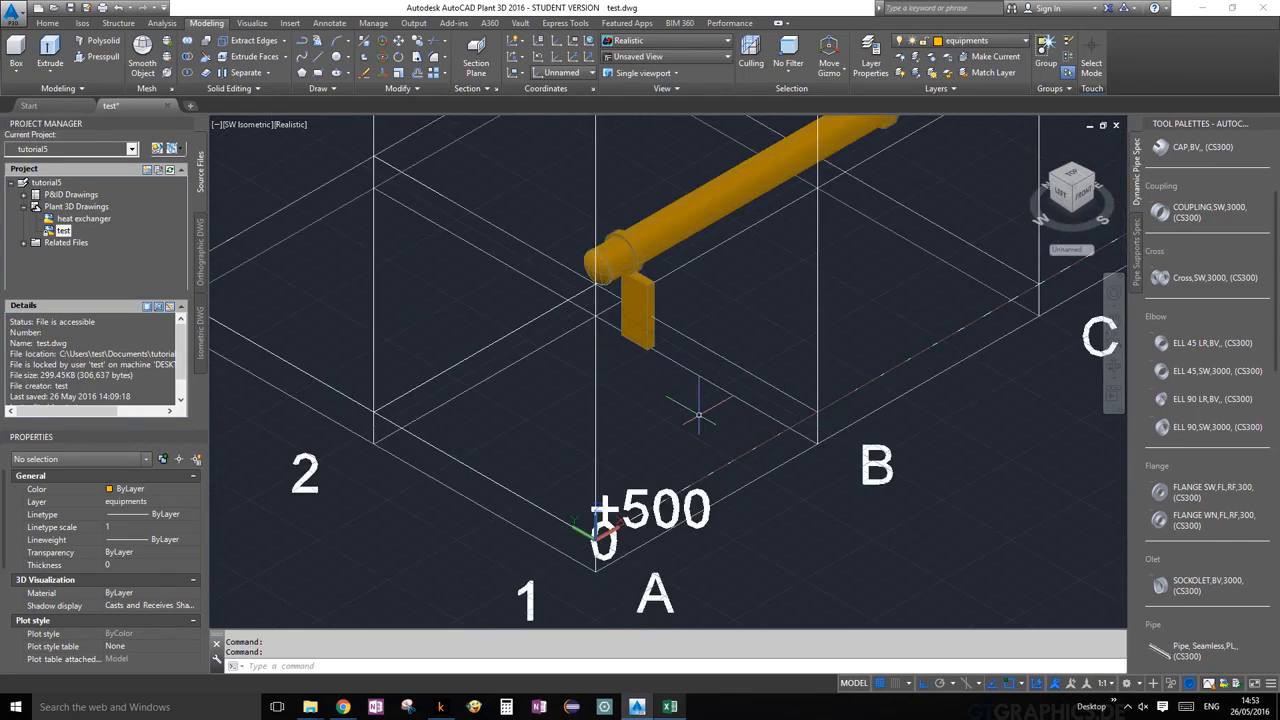
left_click(645, 306)
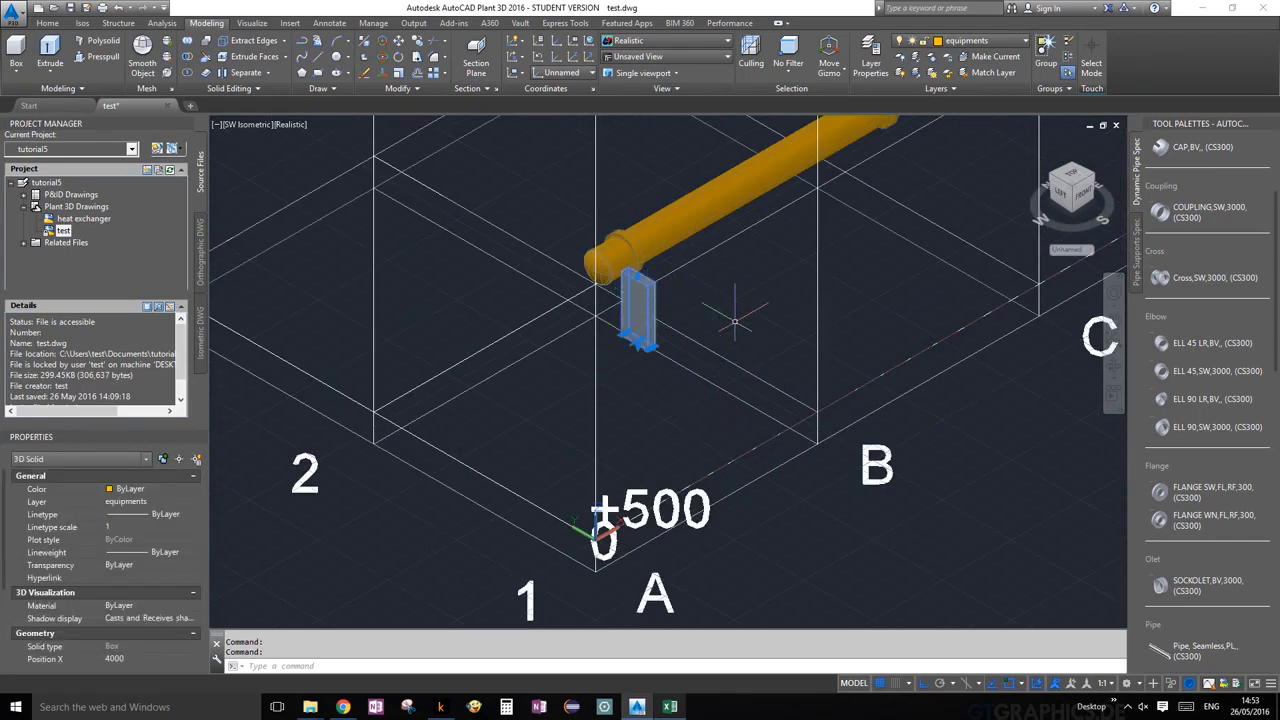
type("MOVE")
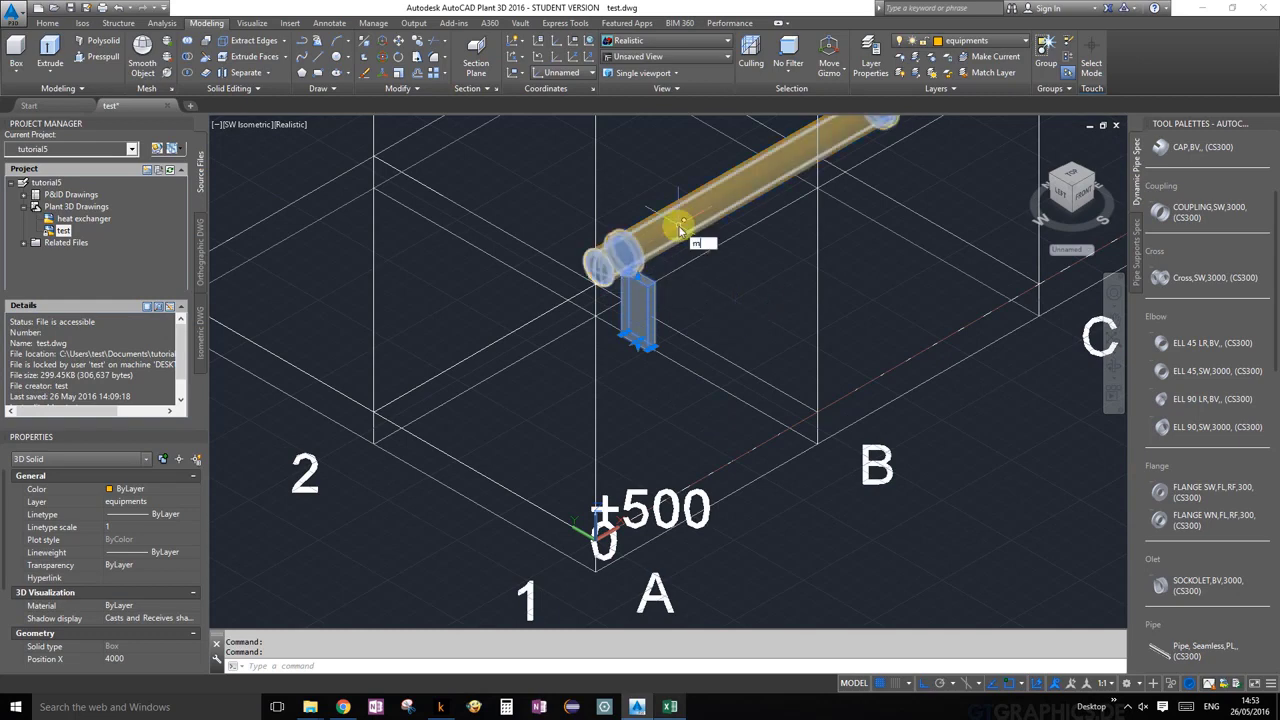
key("Return")
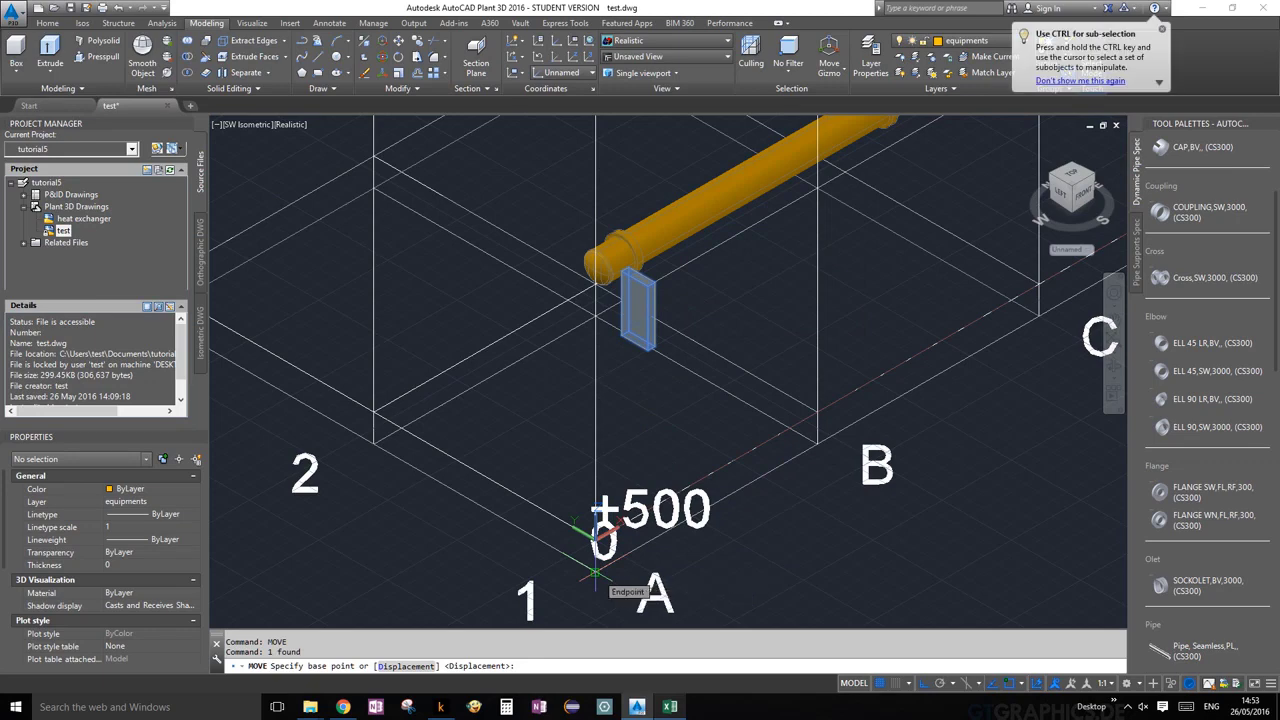
left_click(595, 572)
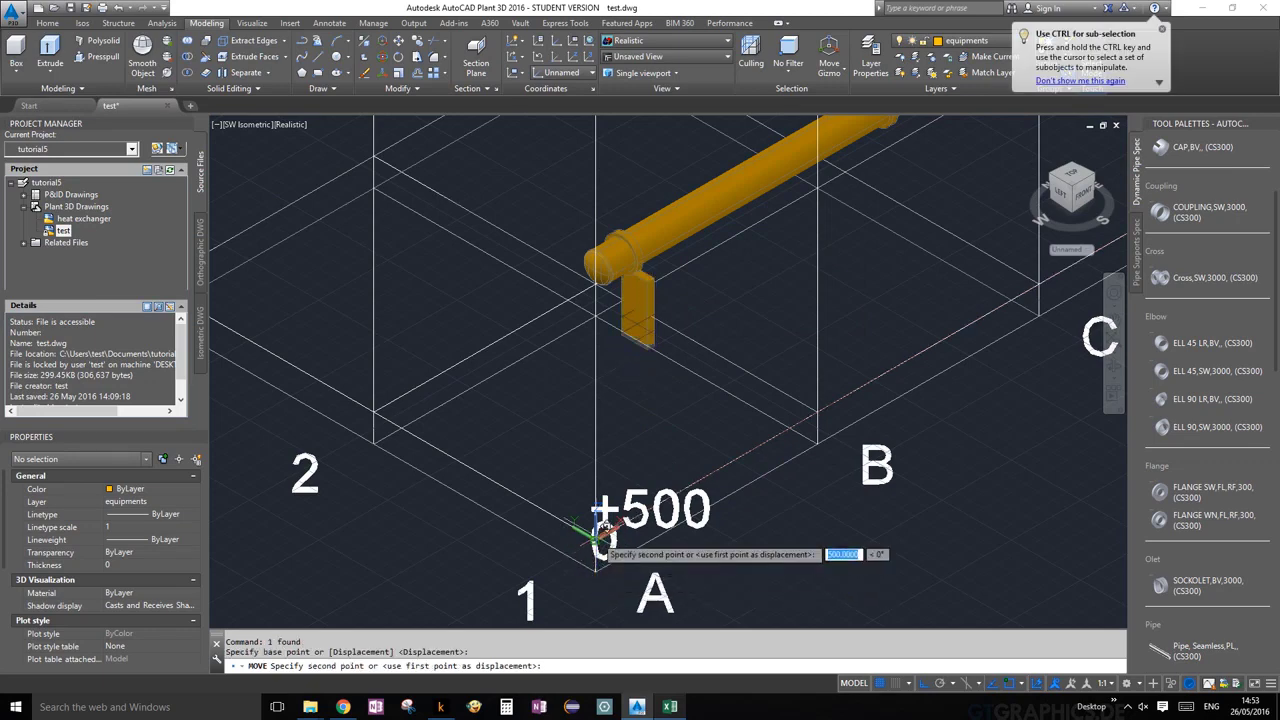
scroll(603, 530, "up", 3)
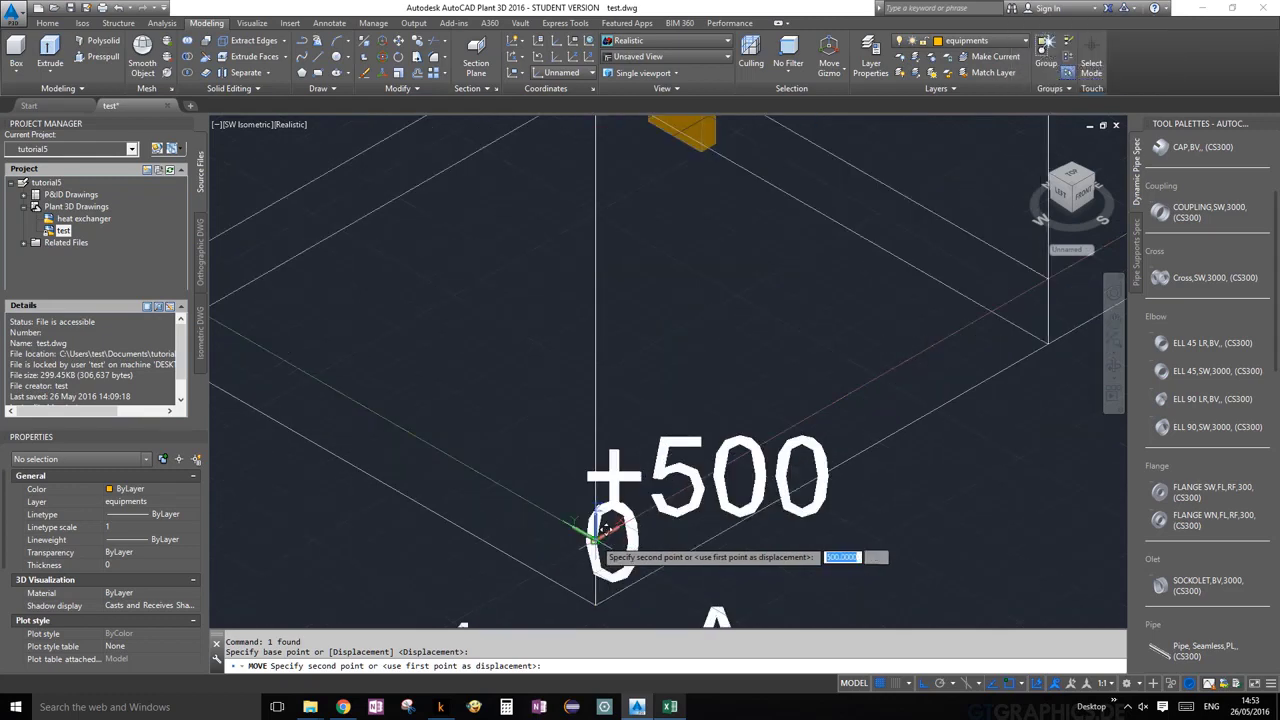
left_click(603, 530)
scroll(600, 528, "down", 4)
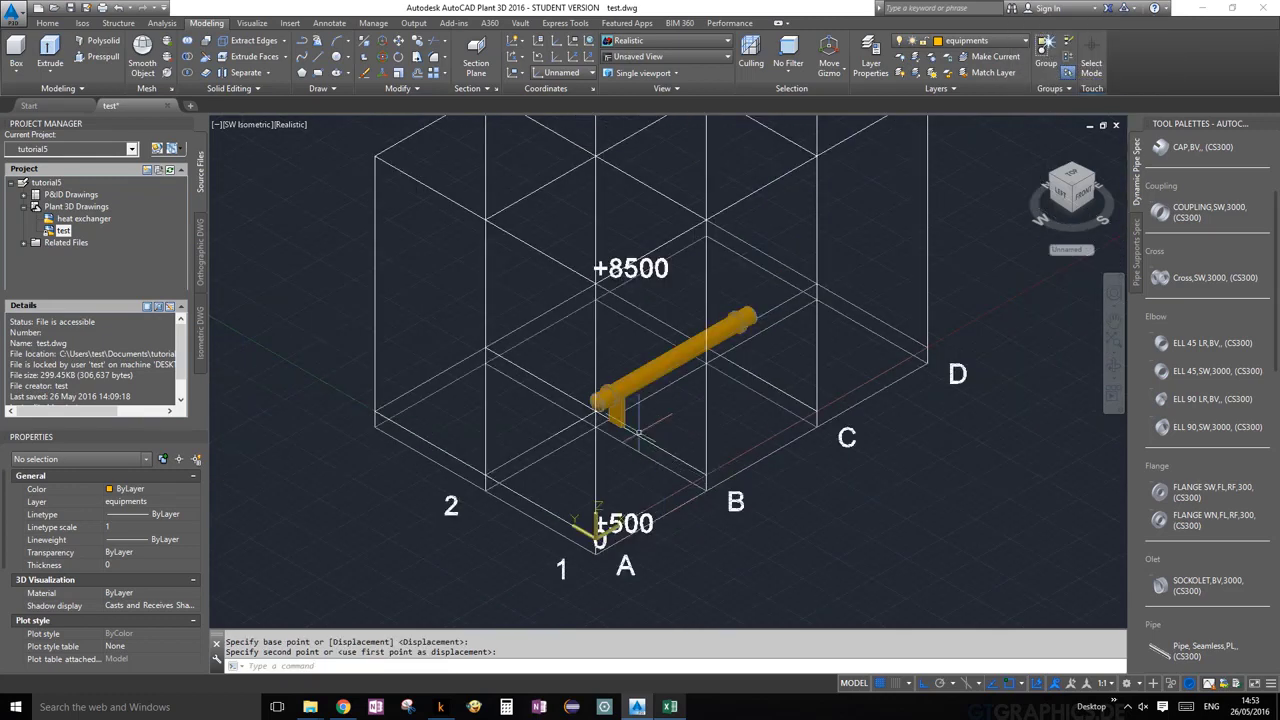
scroll(578, 390, "up", 6)
scroll(575, 385, "up", 2)
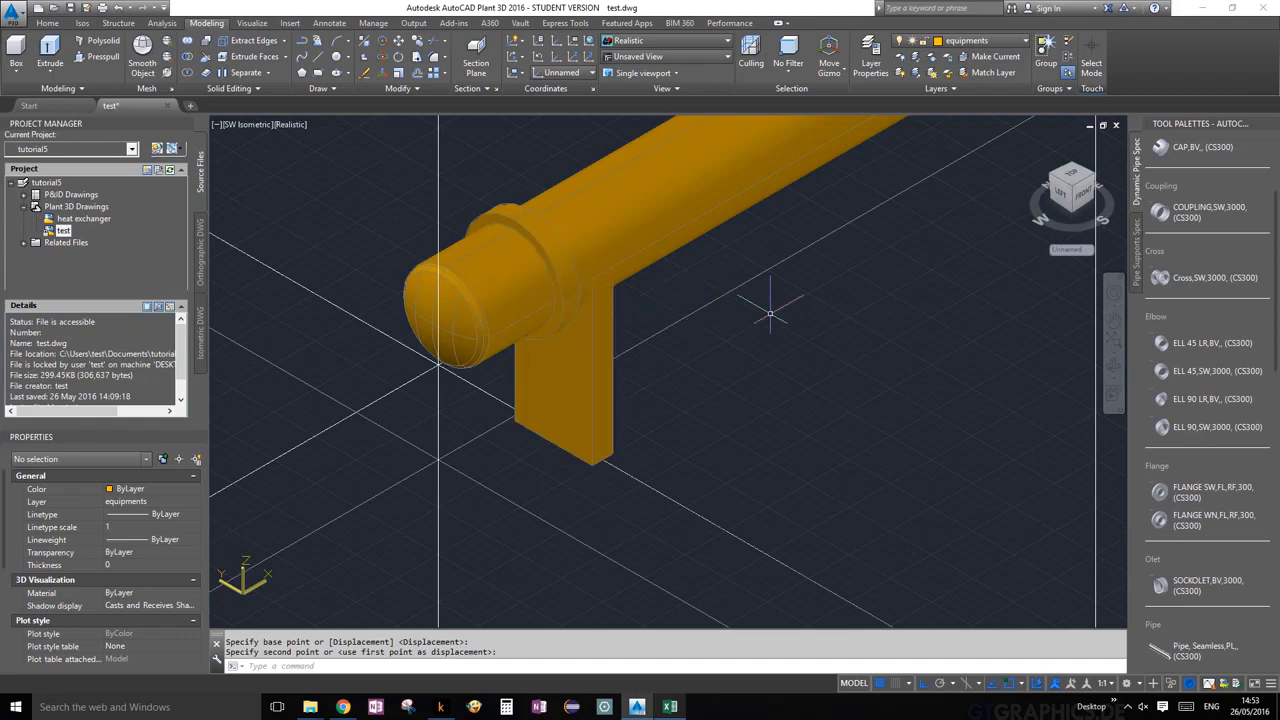
scroll(744, 316, "down", 5)
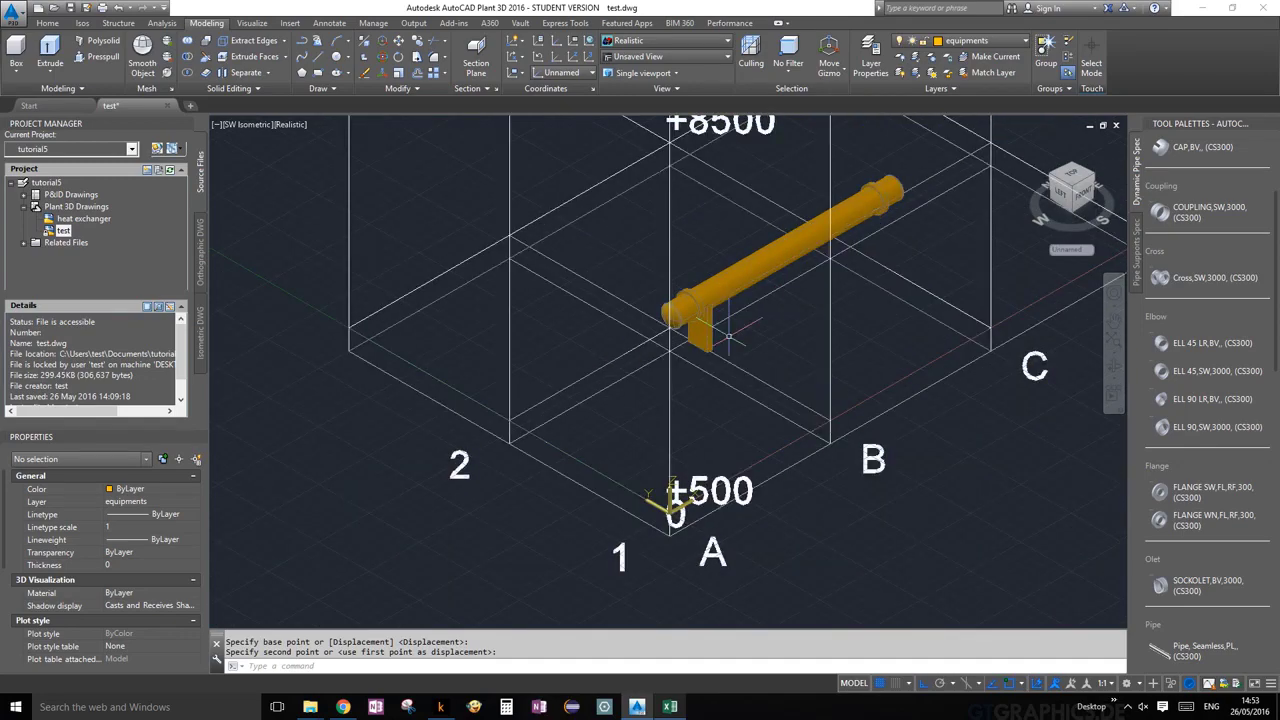
scroll(766, 328, "up", 5)
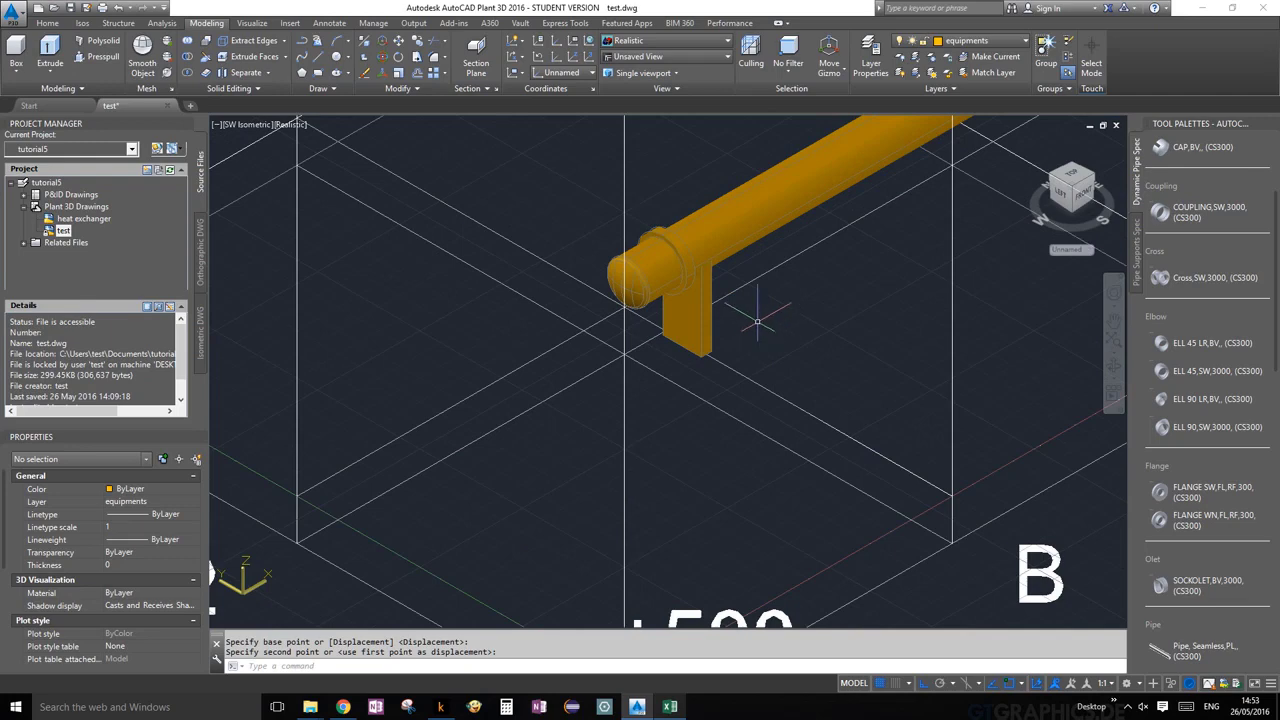
scroll(757, 321, "down", 5)
scroll(757, 321, "up", 4)
scroll(760, 321, "up", 1)
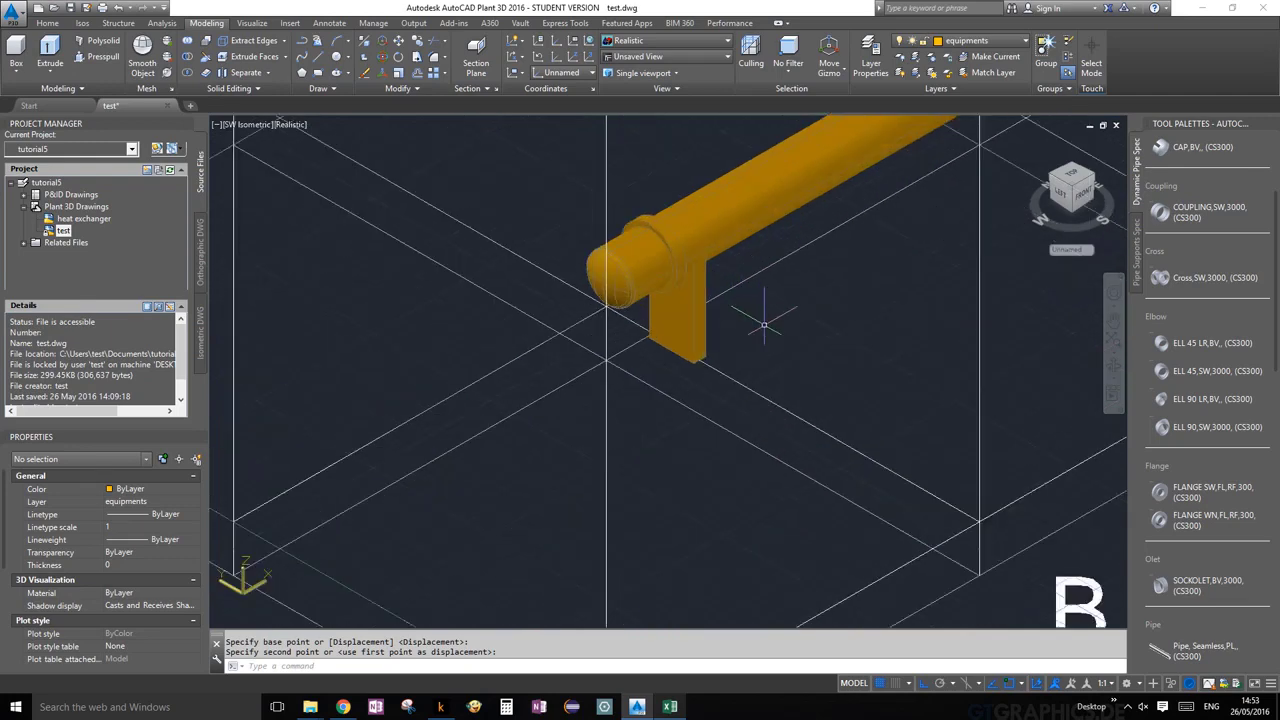
scroll(834, 300, "down", 2)
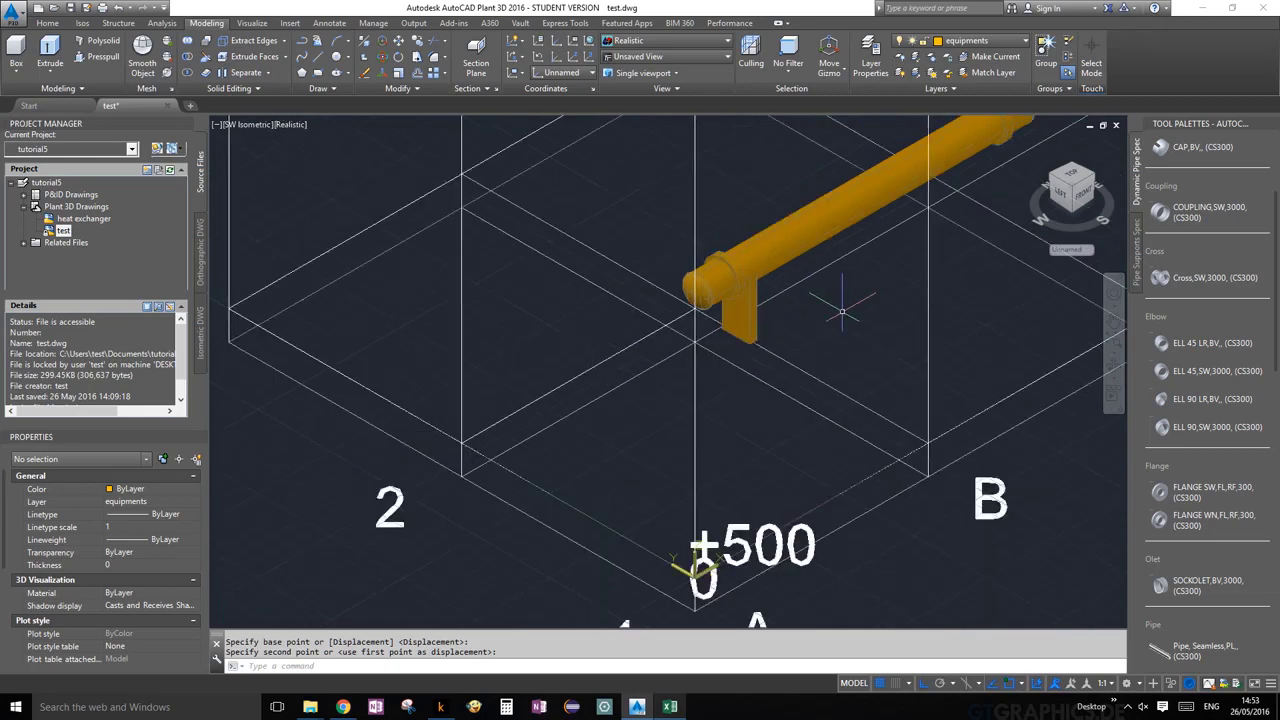
scroll(964, 254, "down", 2)
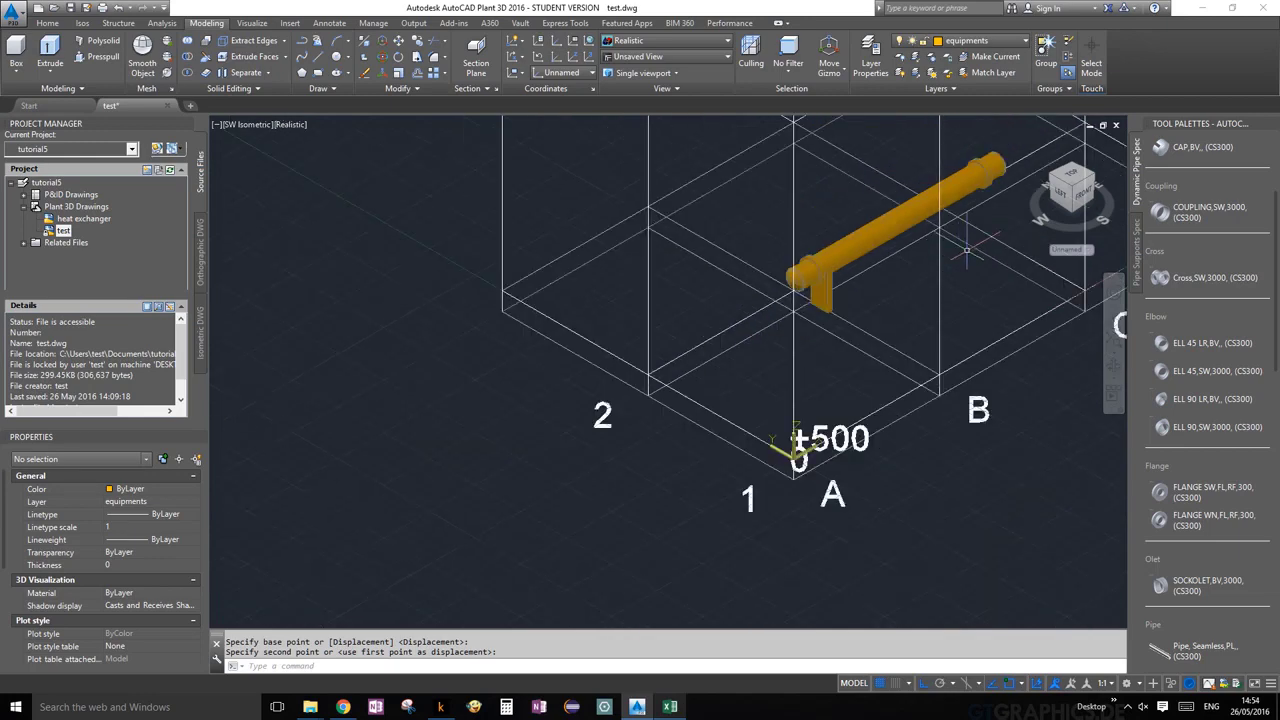
middle_click_drag(964, 254, 832, 324)
scroll(768, 365, "up", 2)
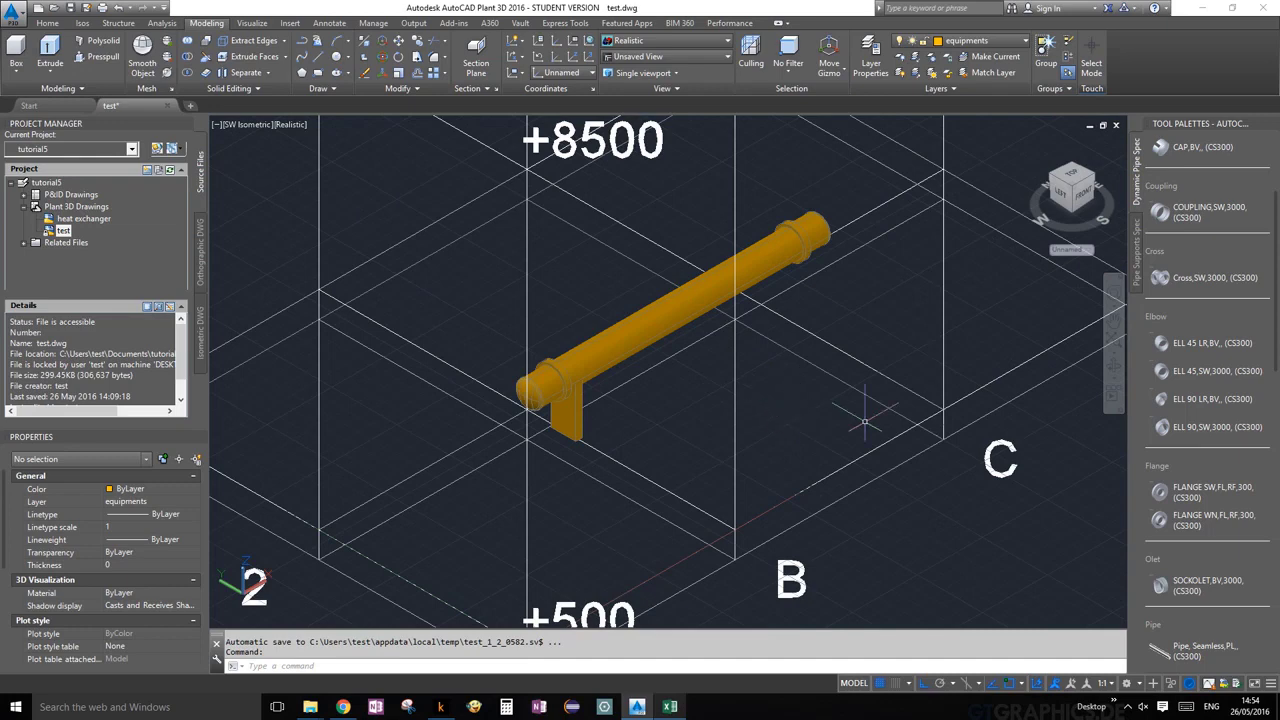
- Switch the visual style to 2D Wireframe and view the model from the top
left_click(696, 47)
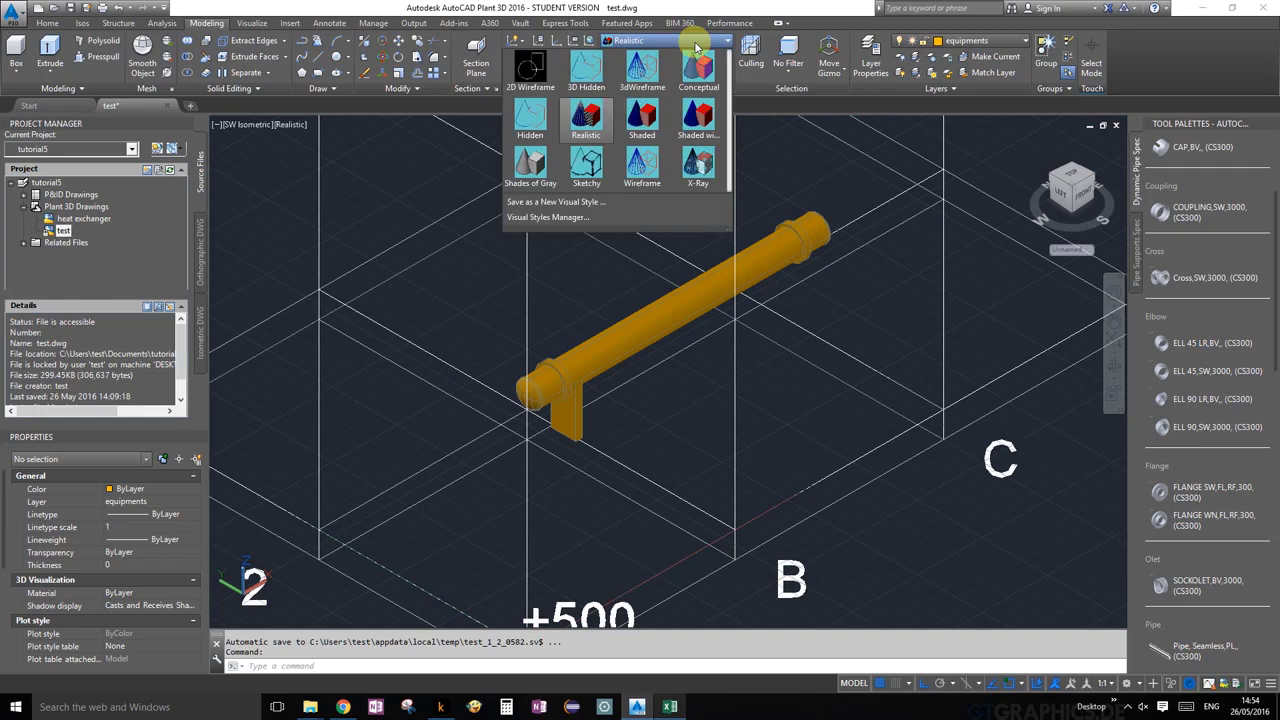
left_click(696, 47)
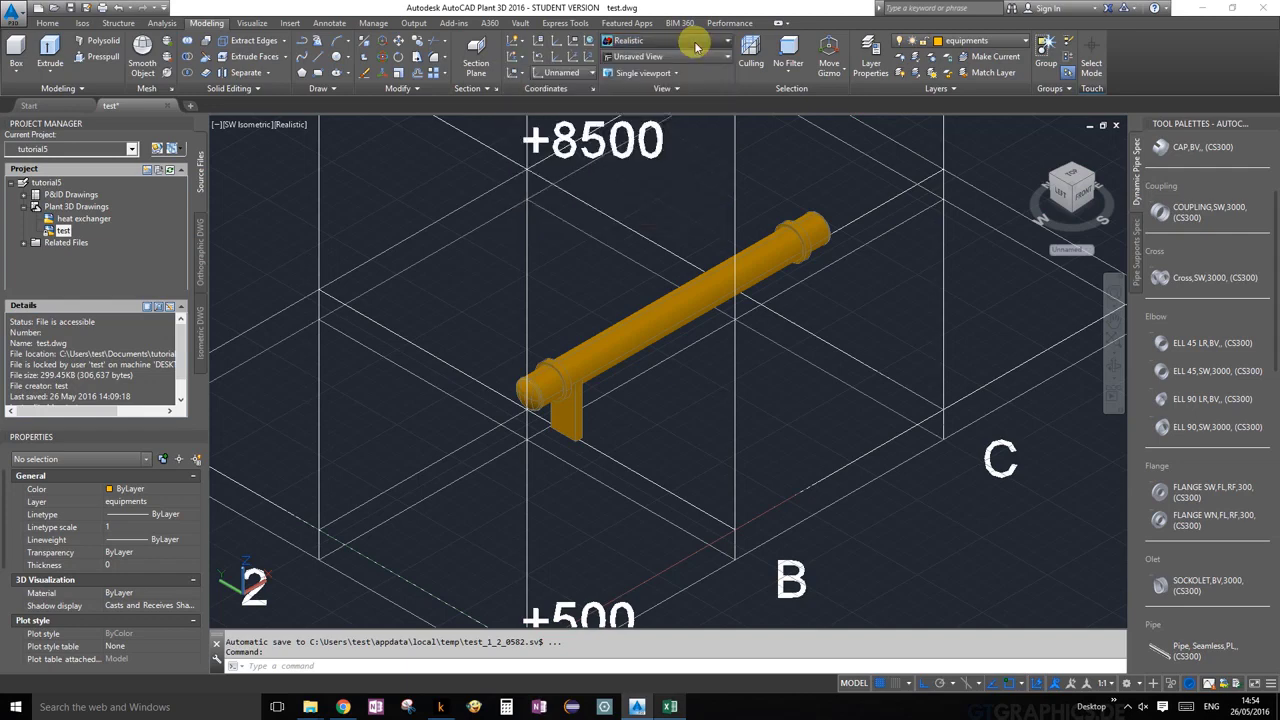
left_click(694, 41)
left_click(532, 70)
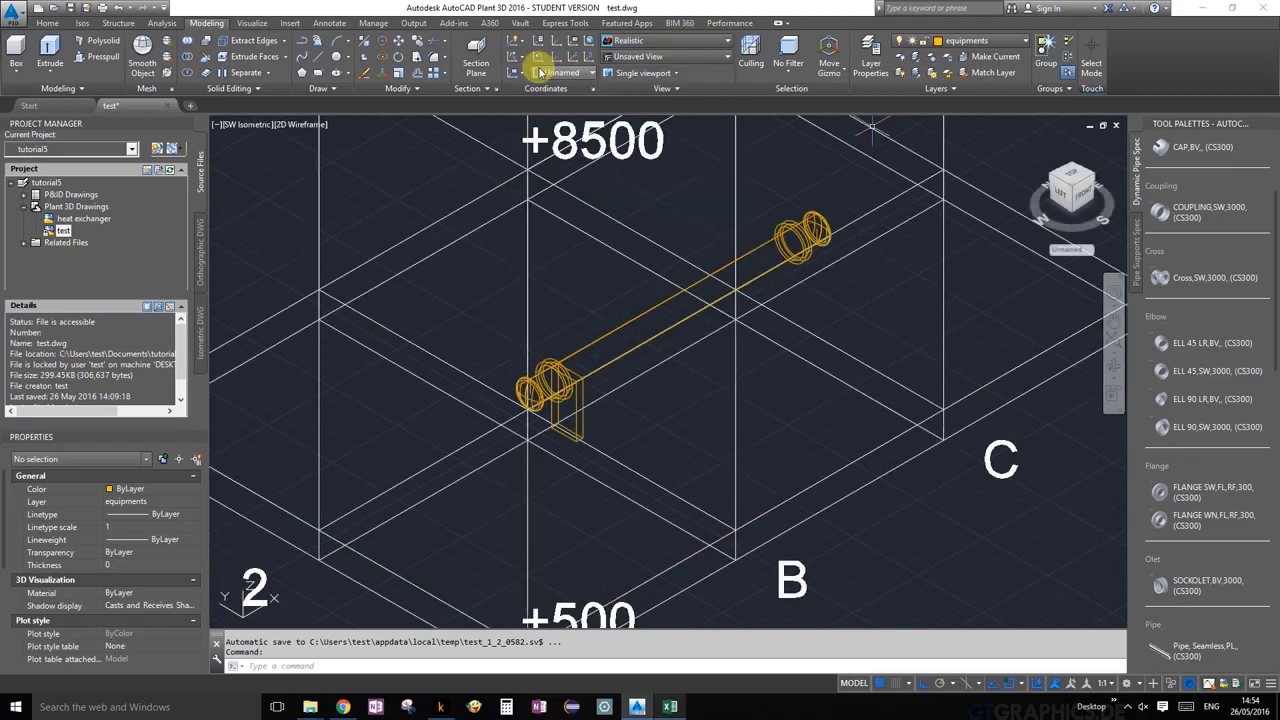
left_click(1090, 176)
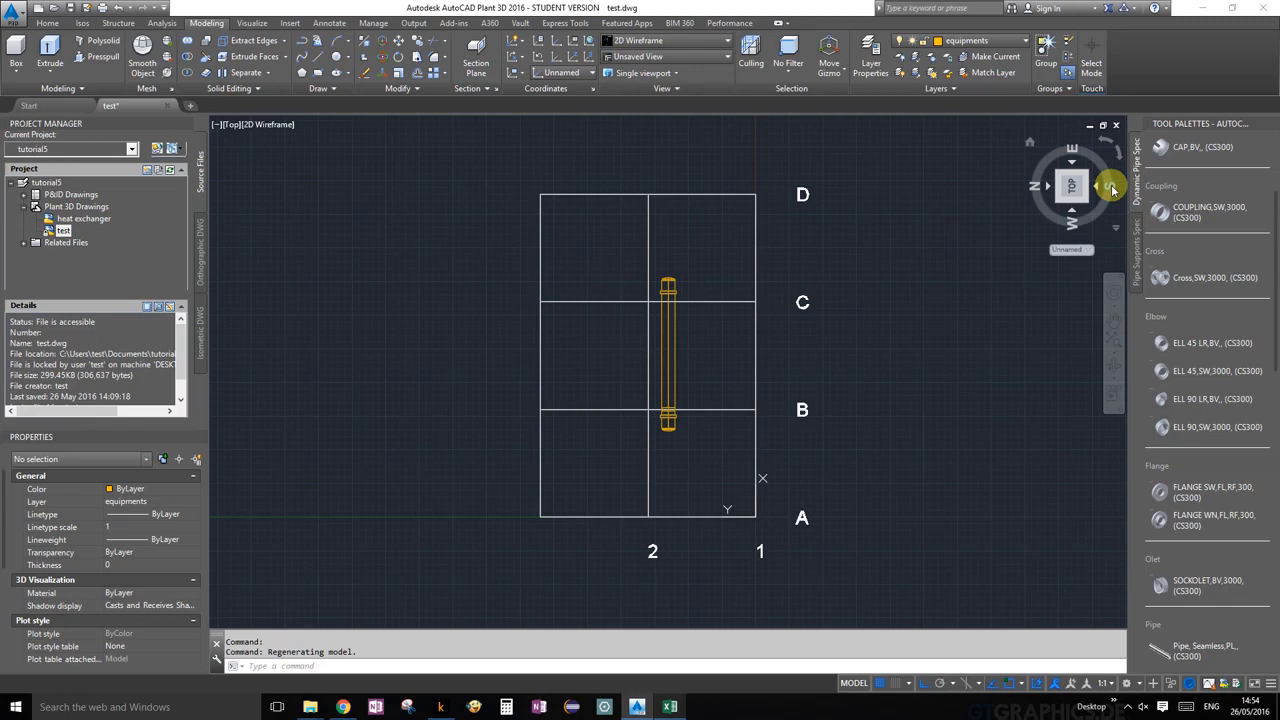
- Rotate the plan view so grid lines A–D run left to right along the bottom
mouse_move(1112, 188)
left_mouse_down()
mouse_move(1110, 200)
mouse_move(1014, 229)
mouse_move(826, 198)
mouse_move(855, 206)
left_mouse_up()
left_click(1066, 186)
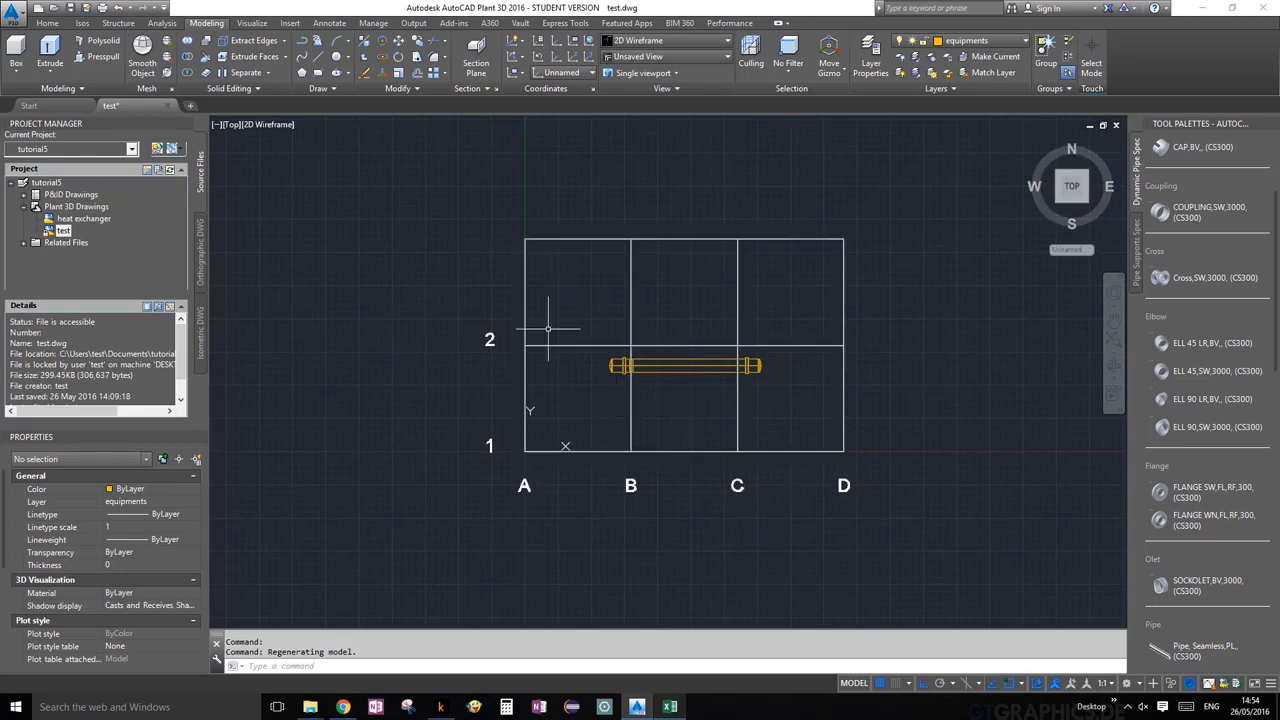
scroll(686, 423, "up", 5)
middle_click_drag(523, 280, 621, 416)
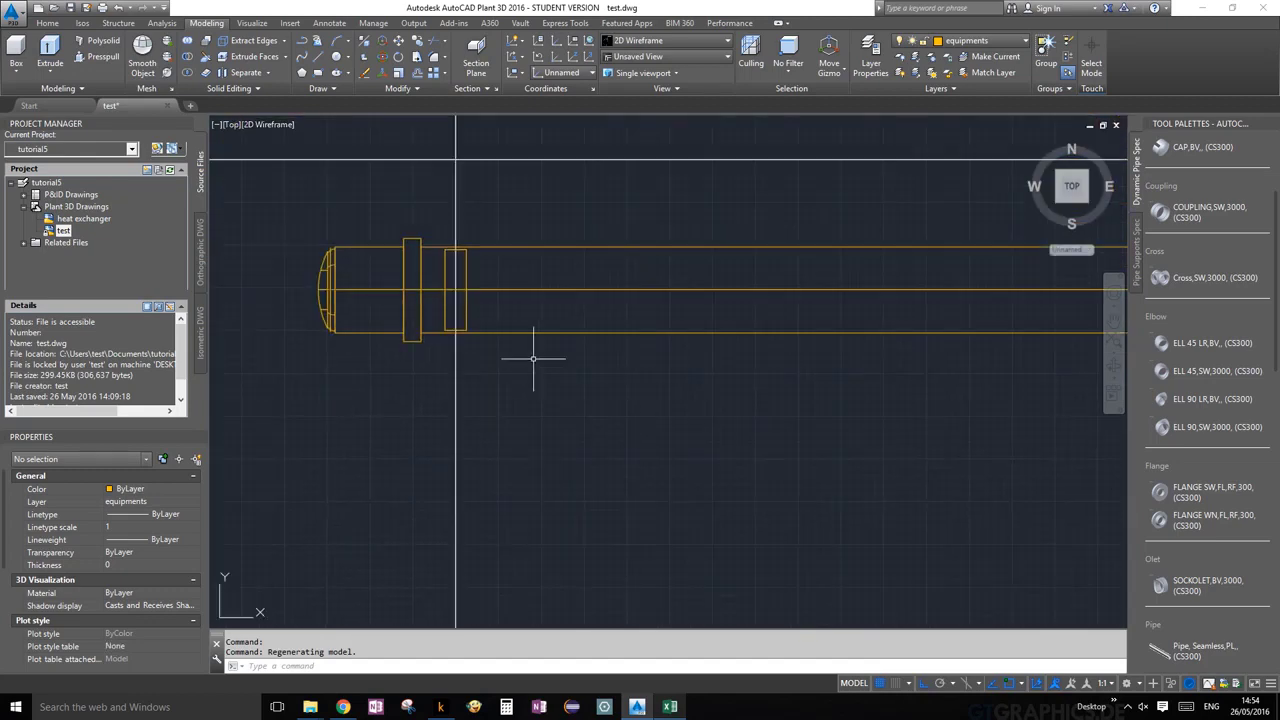
- Select the support box at the exchanger's left flange and enter the MIRROR command
left_click(463, 319)
scroll(700, 380, "down", 4)
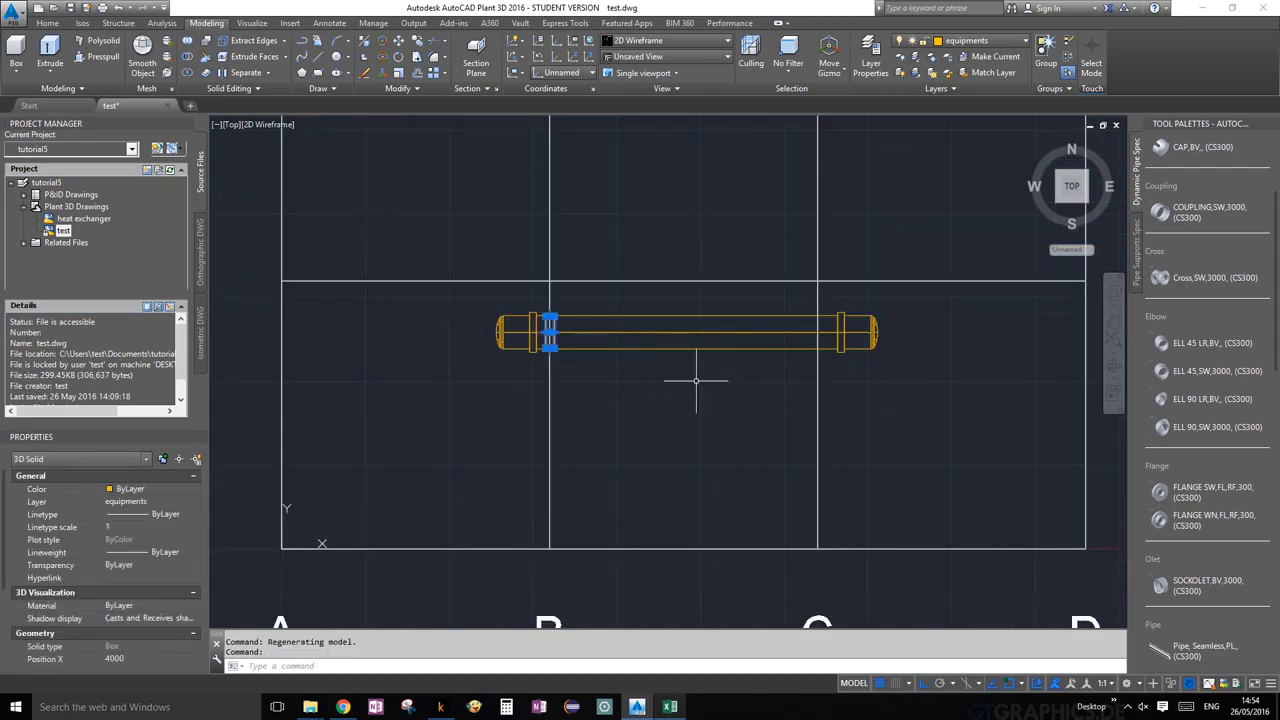
mouse_move(700, 380)
middle_mouse_down()
mouse_move(691, 404)
mouse_move(633, 406)
middle_mouse_up()
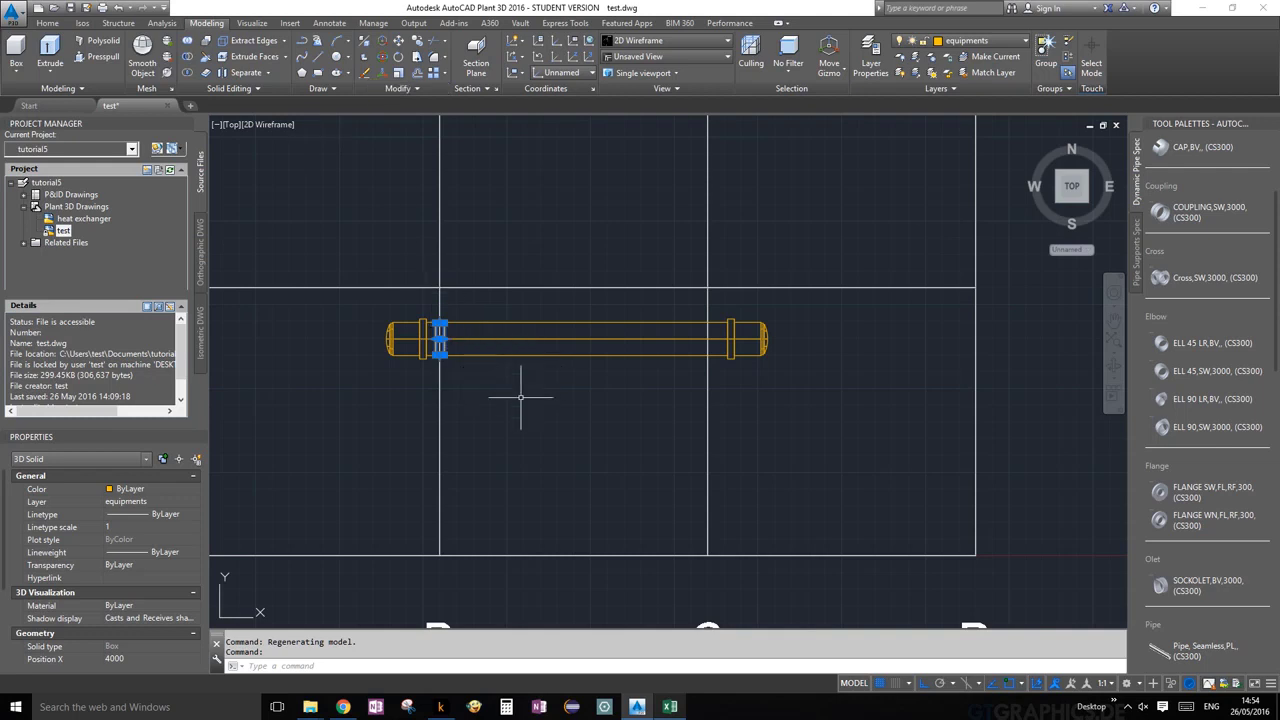
type("MIRROR")
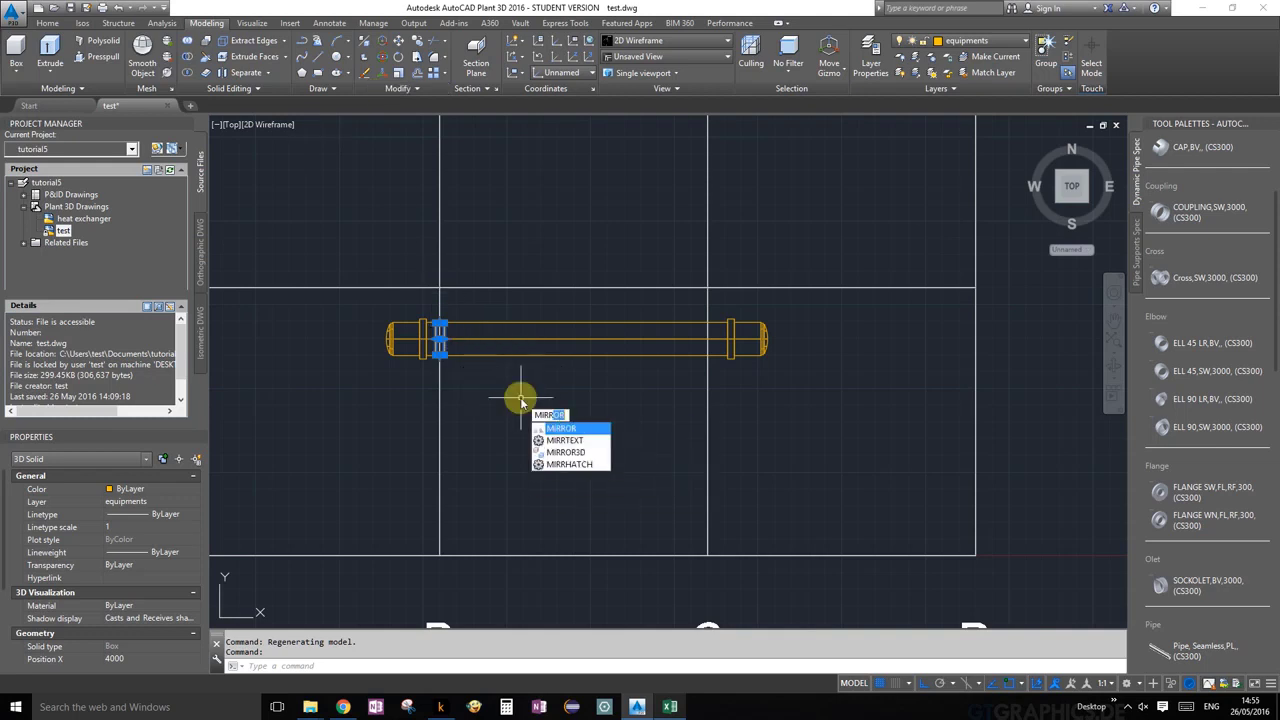
- Mirror the support box across a vertical line through the exchanger's midpoint, keeping the original
left_click(566, 429)
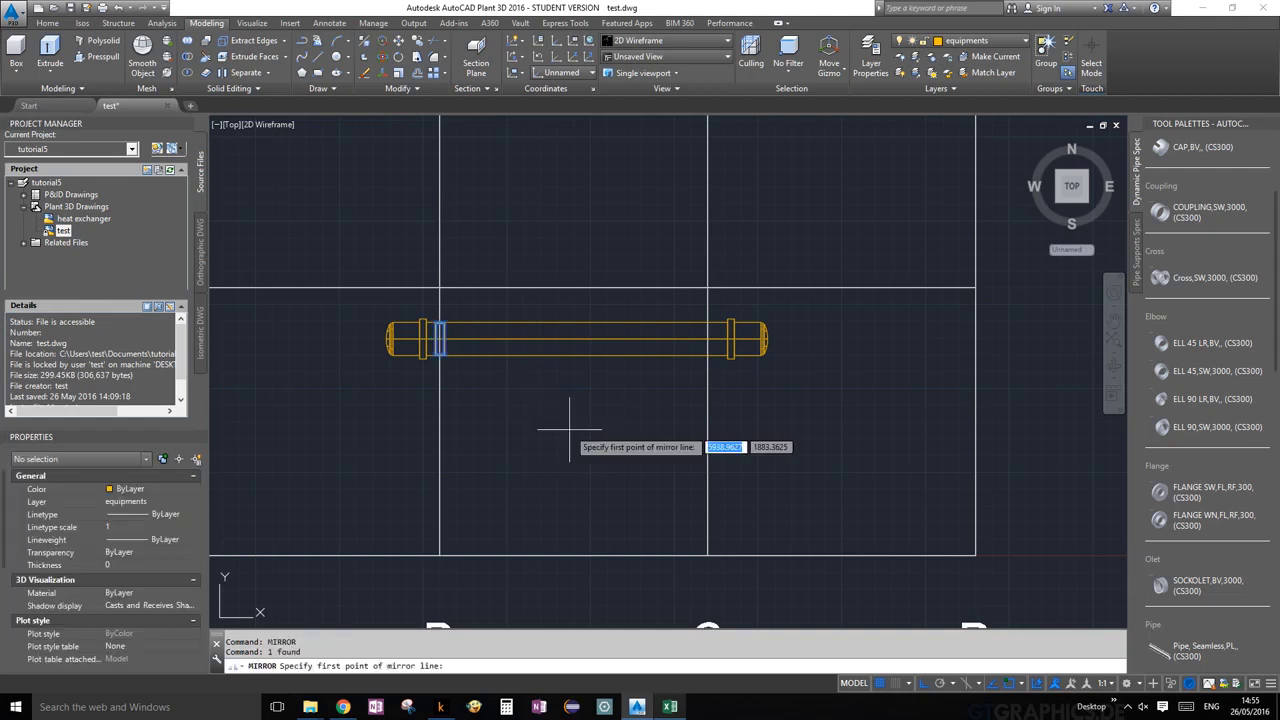
left_click(573, 290)
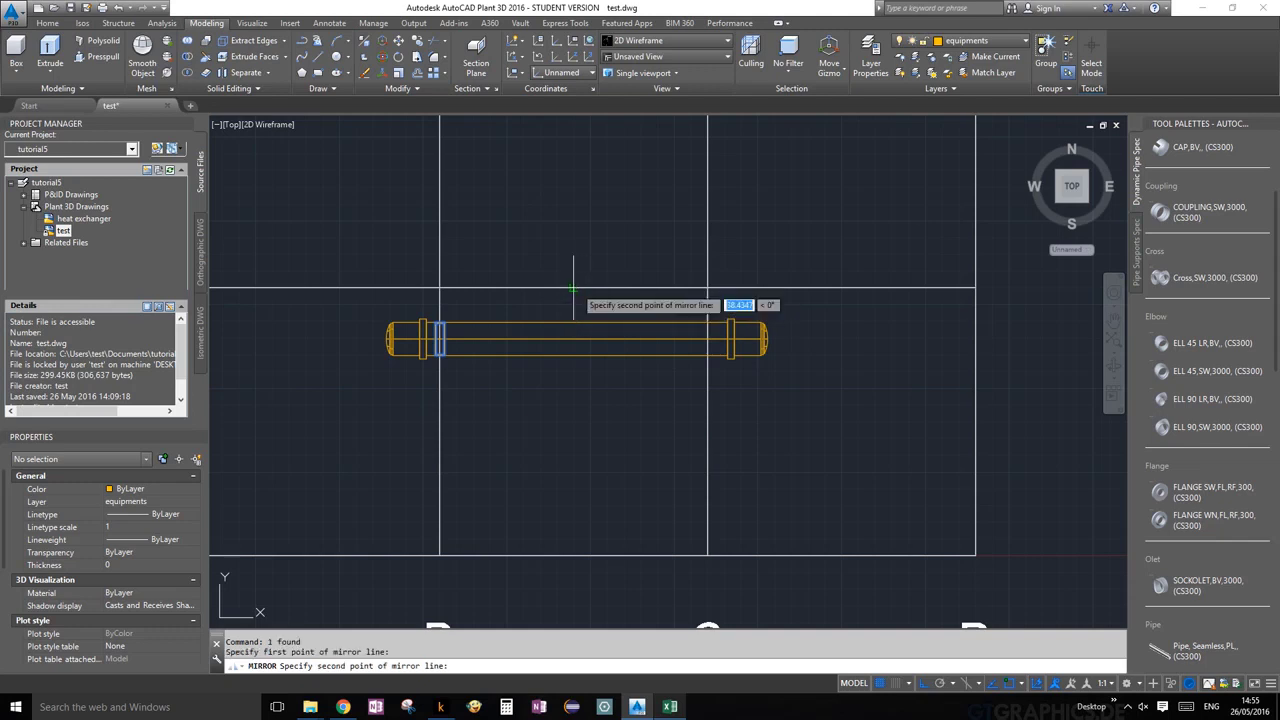
left_click(577, 556)
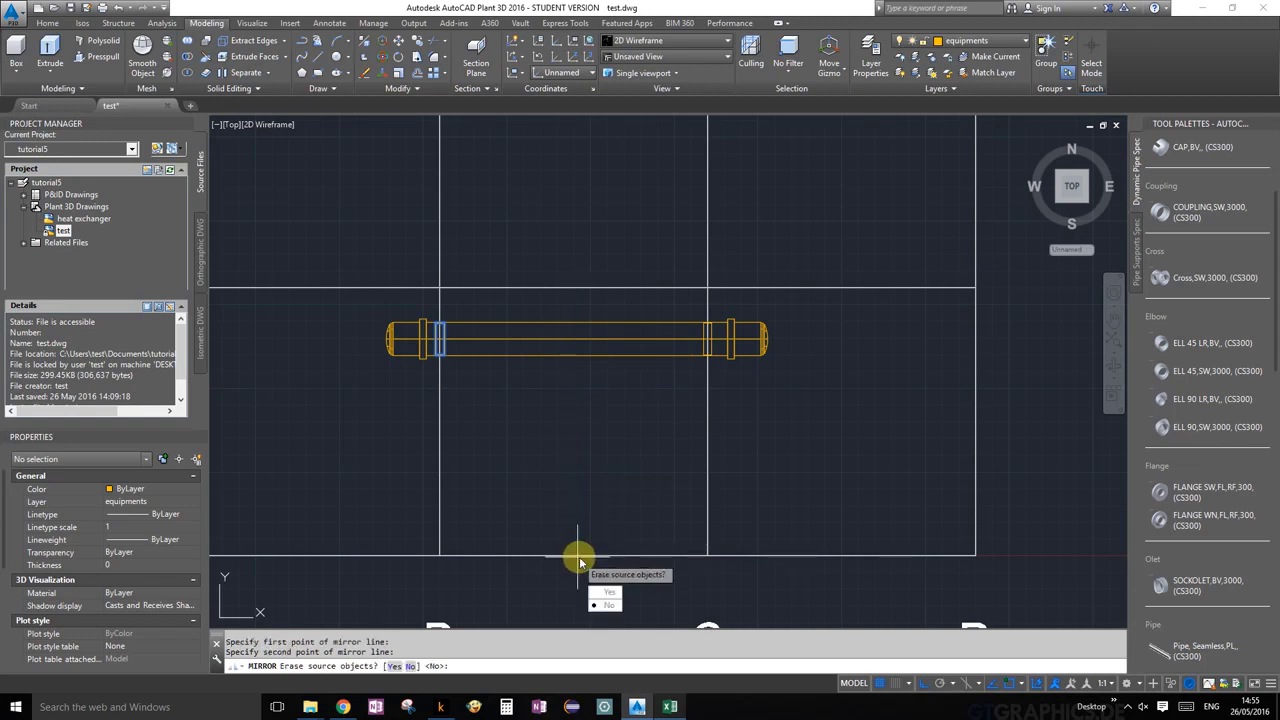
left_click(603, 604)
scroll(829, 349, "down", 2)
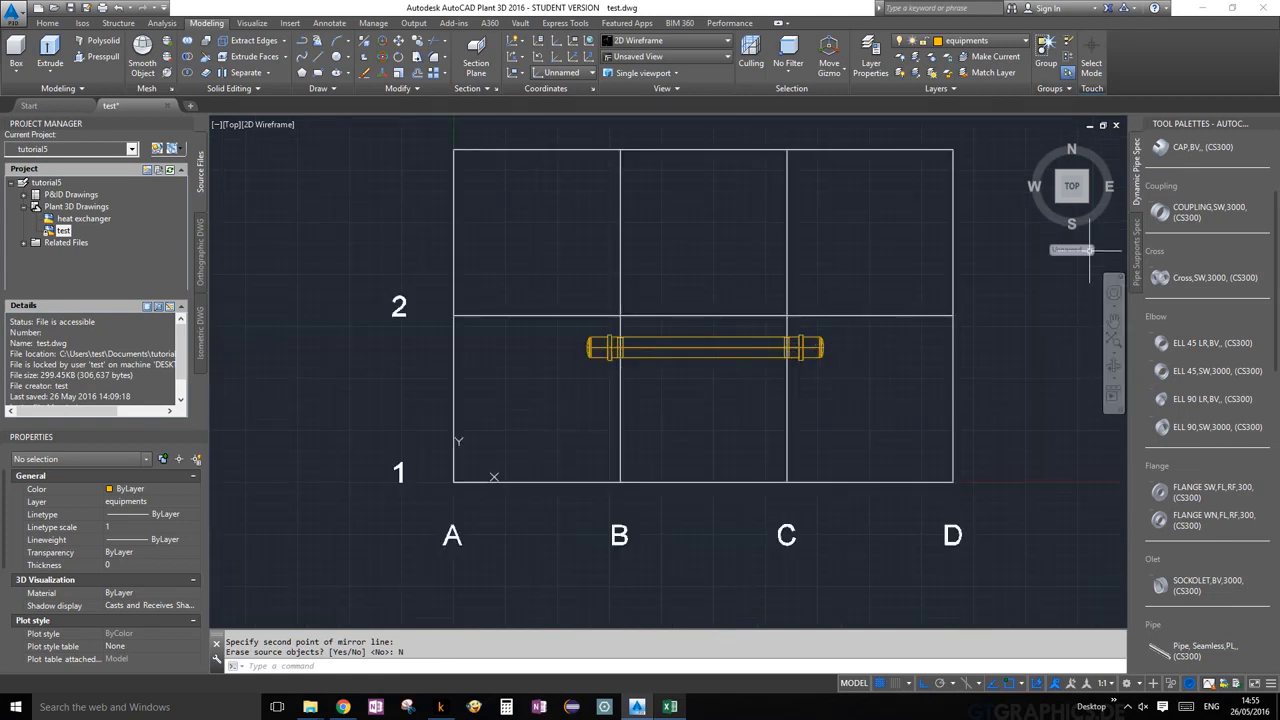
- Switch to SW Isometric view and orbit to a lower viewing angle
left_click(231, 124)
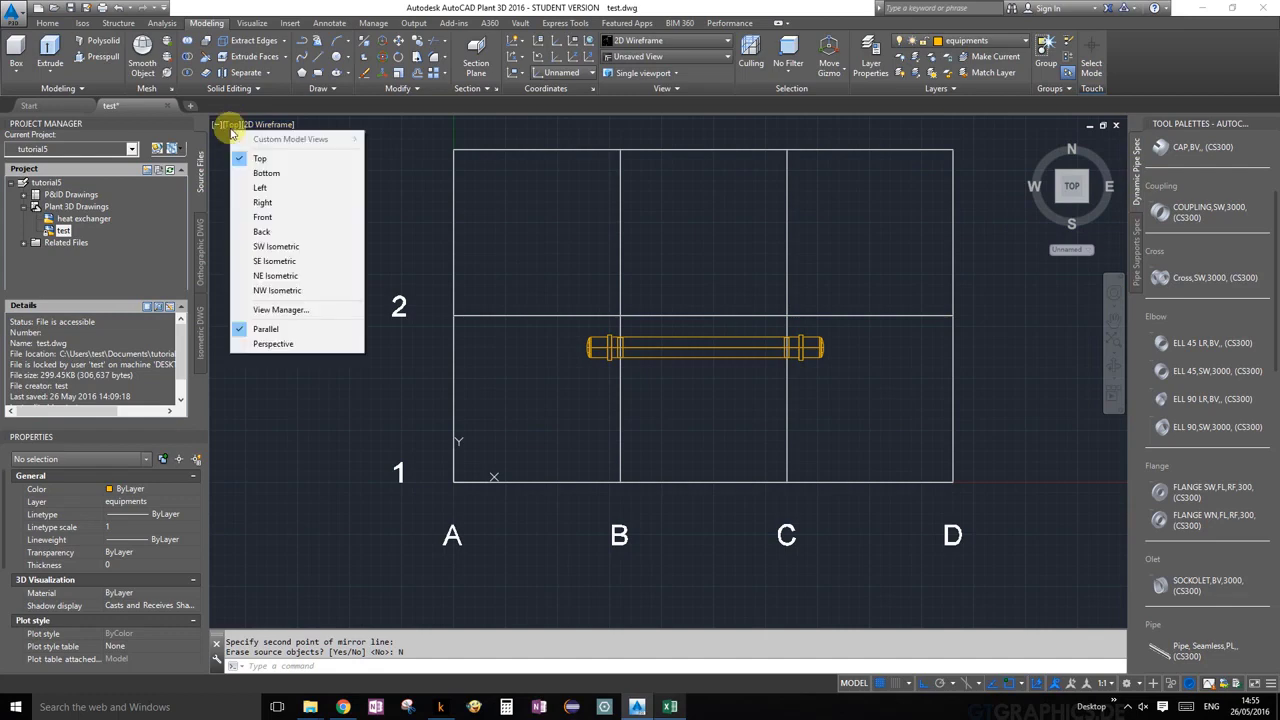
left_click(275, 246)
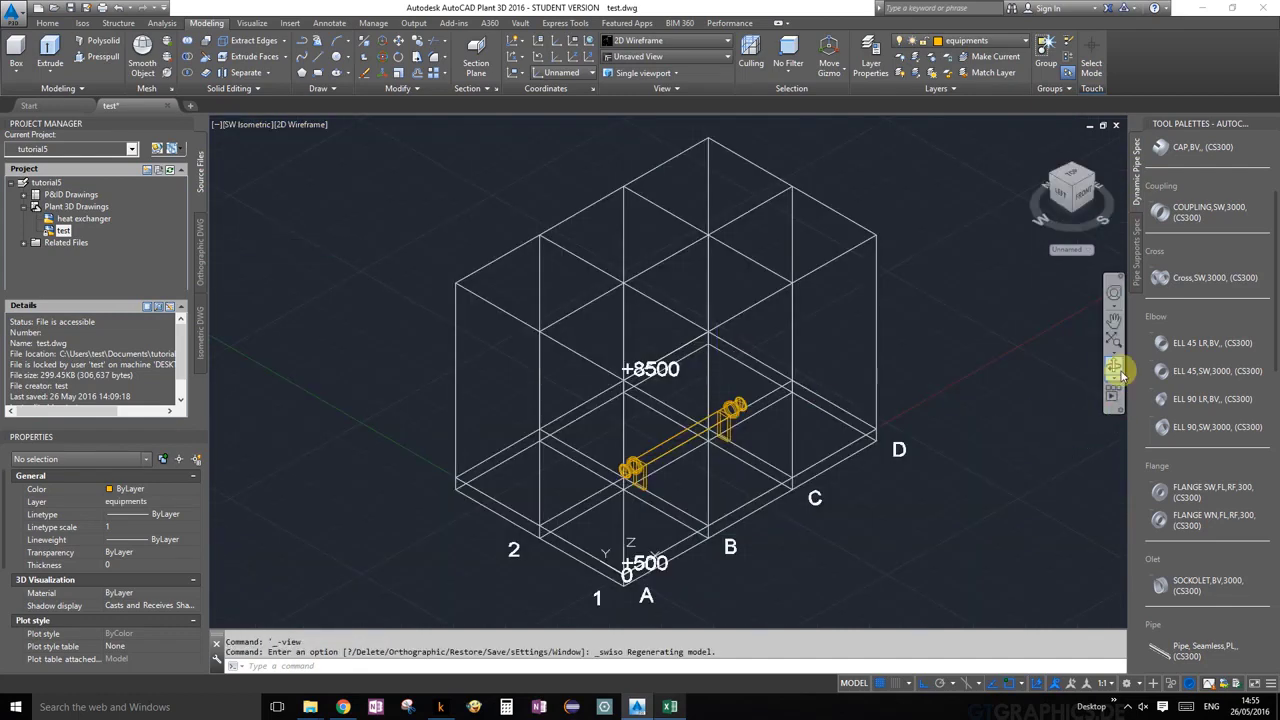
left_click(1116, 367)
left_click_drag(849, 449, 752, 453)
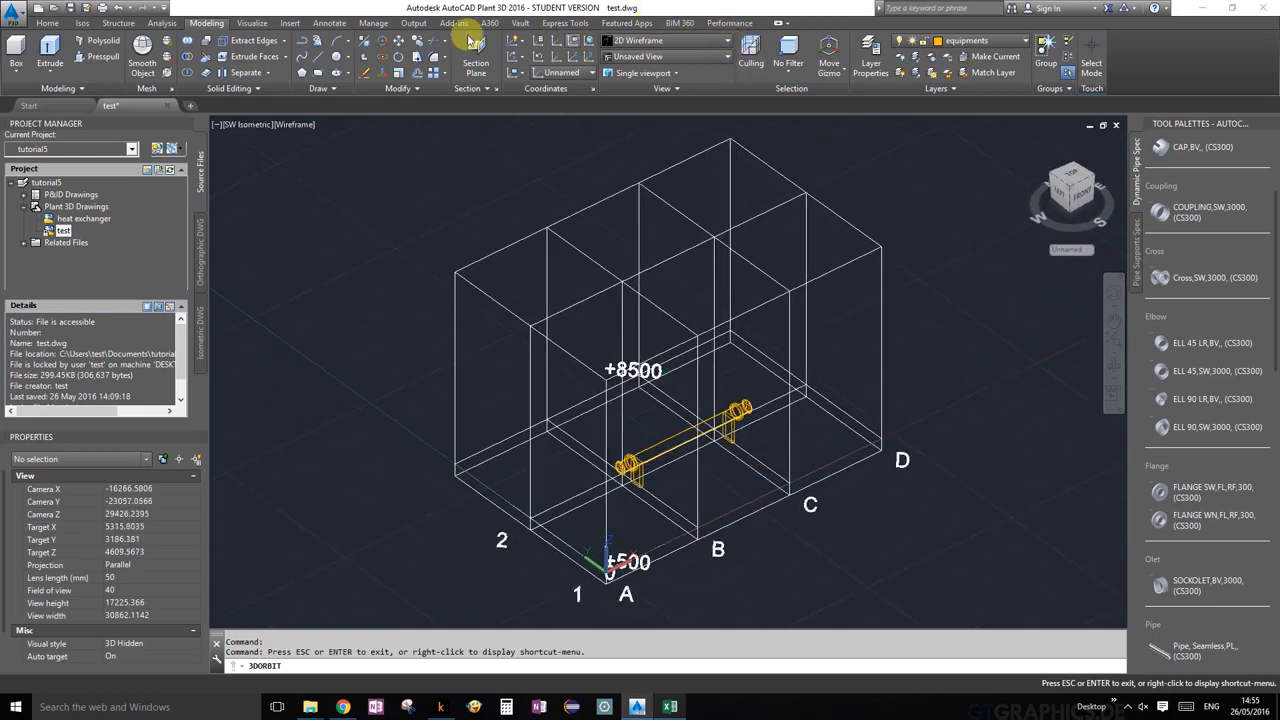
- Render the model in the Realistic style with the heat exchanger filling the view
left_click(731, 42)
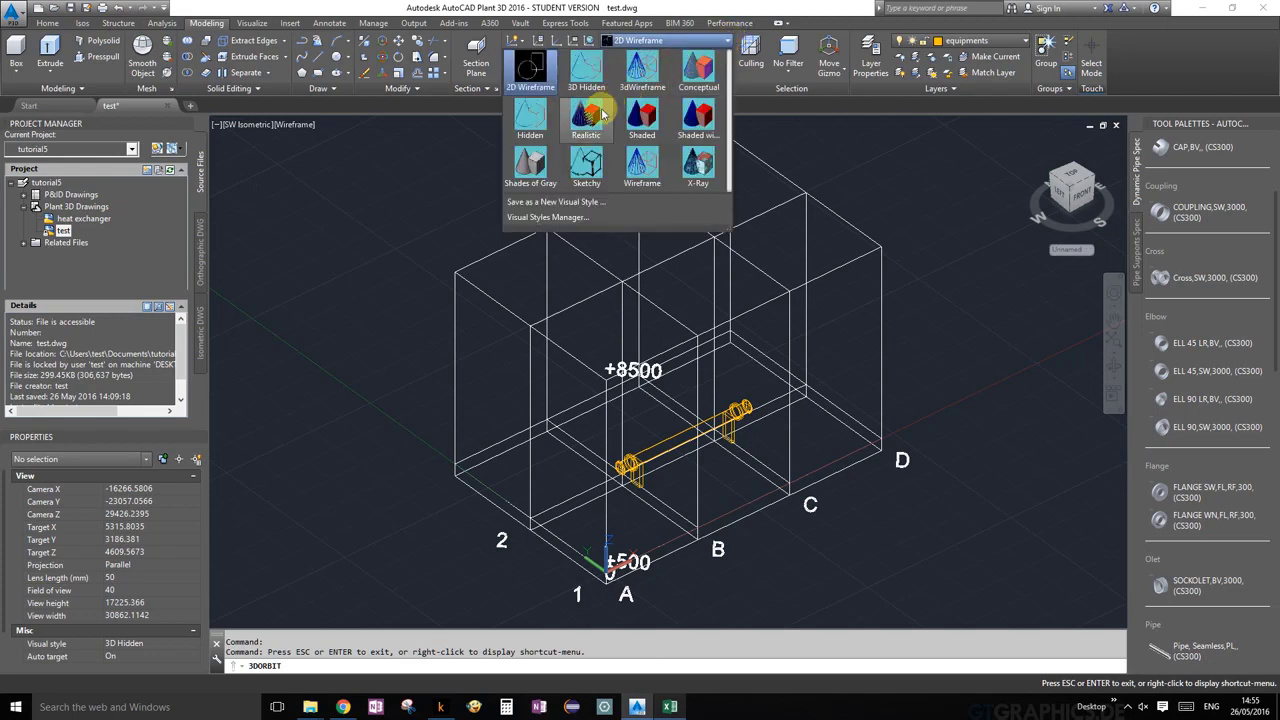
left_click(700, 72)
scroll(708, 500, "up", 4)
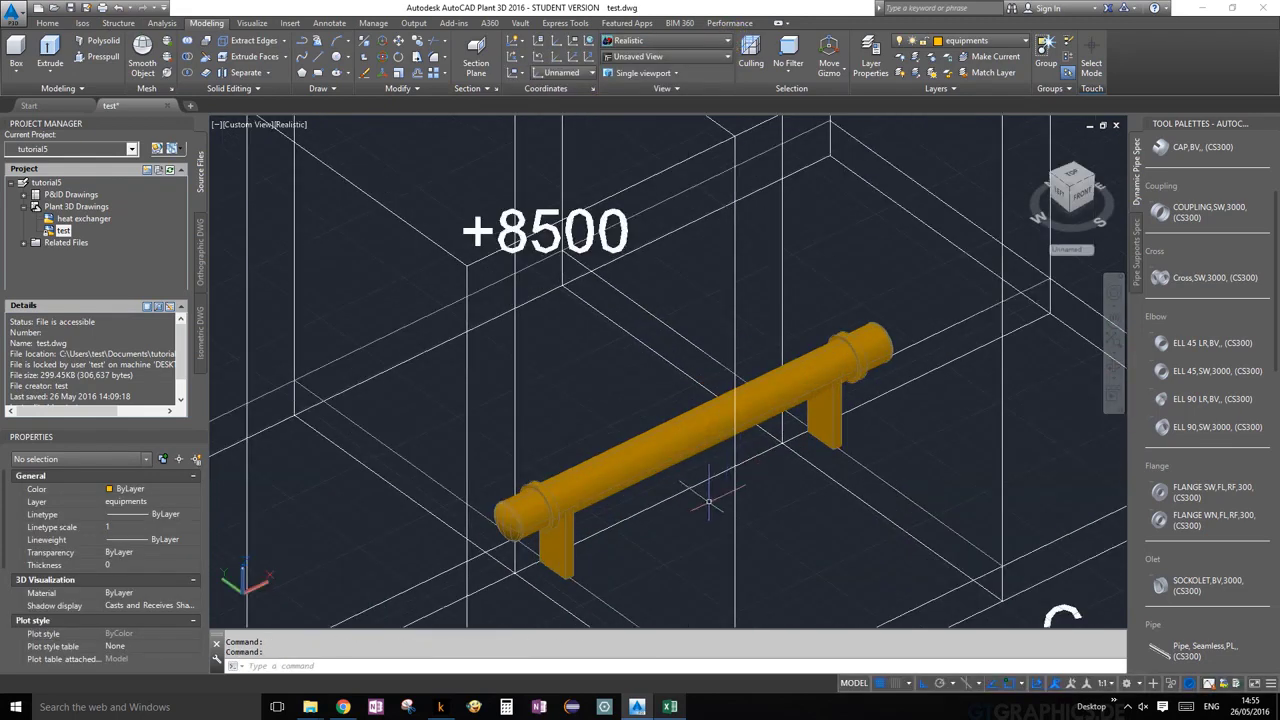
scroll(707, 502, "up", 3)
middle_click_drag(872, 472, 943, 386)
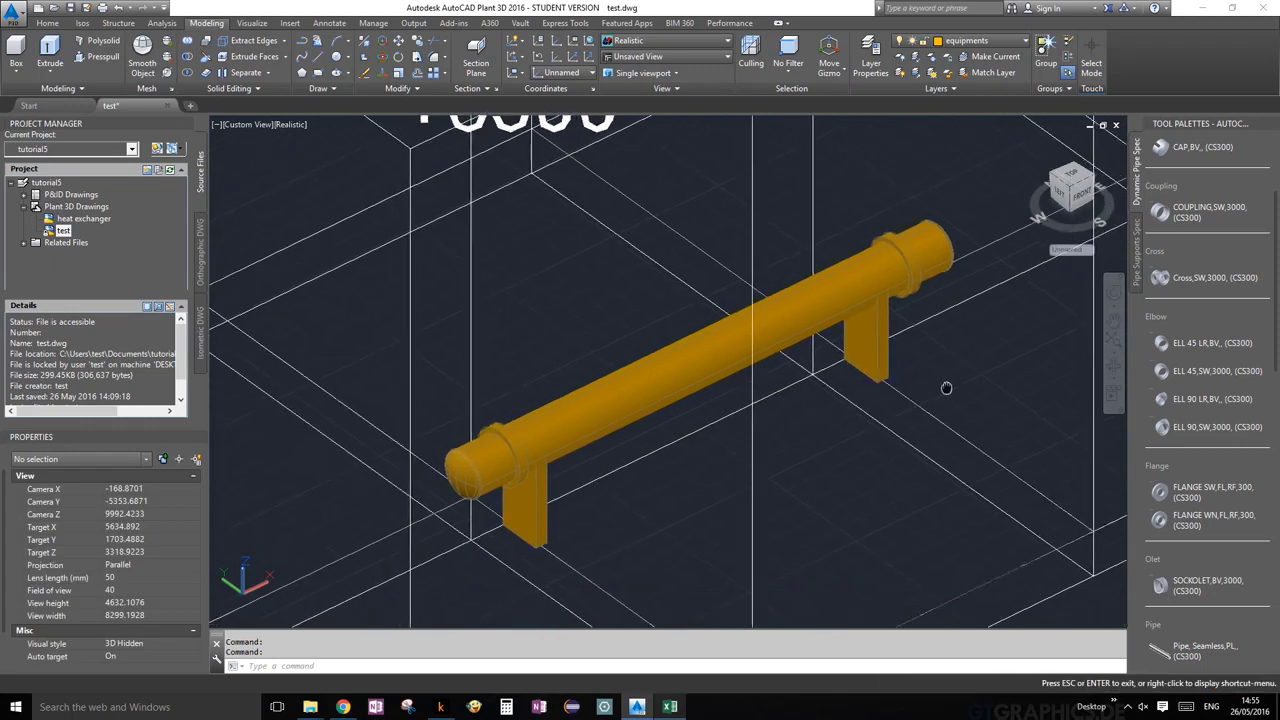
scroll(948, 380, "down", 3)
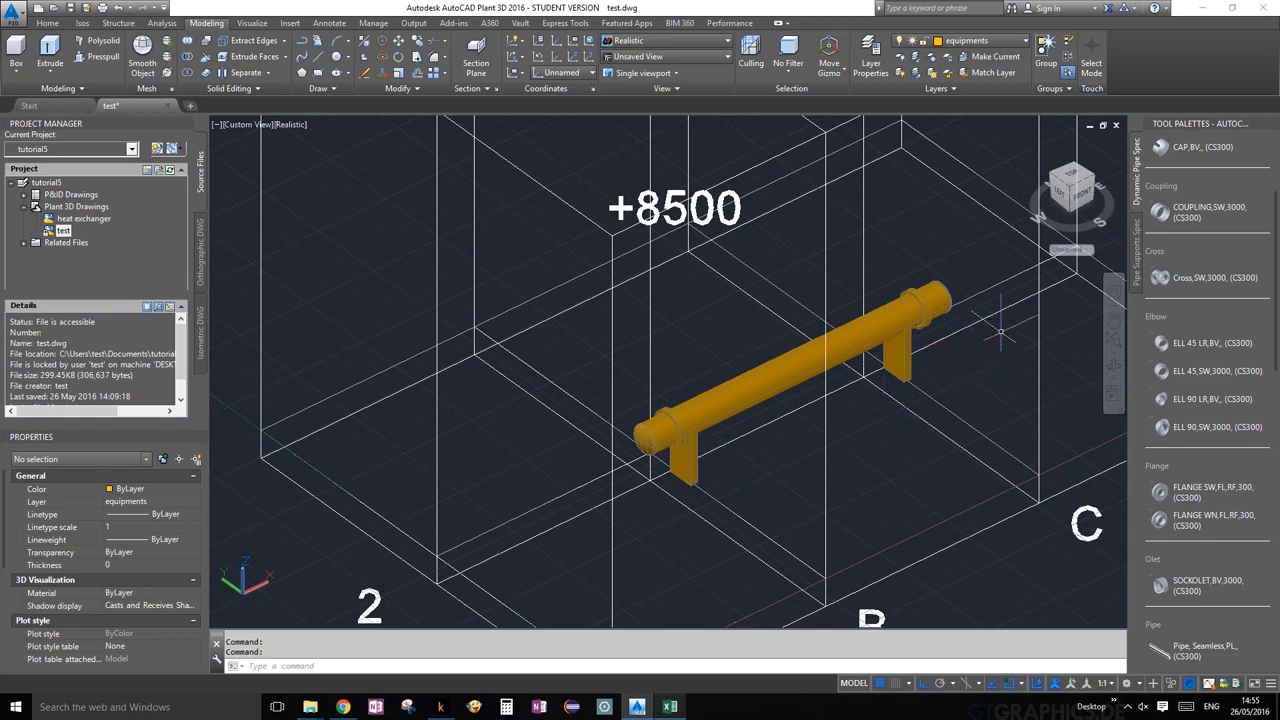
- Select both box supports and the heat exchanger body, then bring up the plant design tools
left_click(897, 355)
left_click(684, 458)
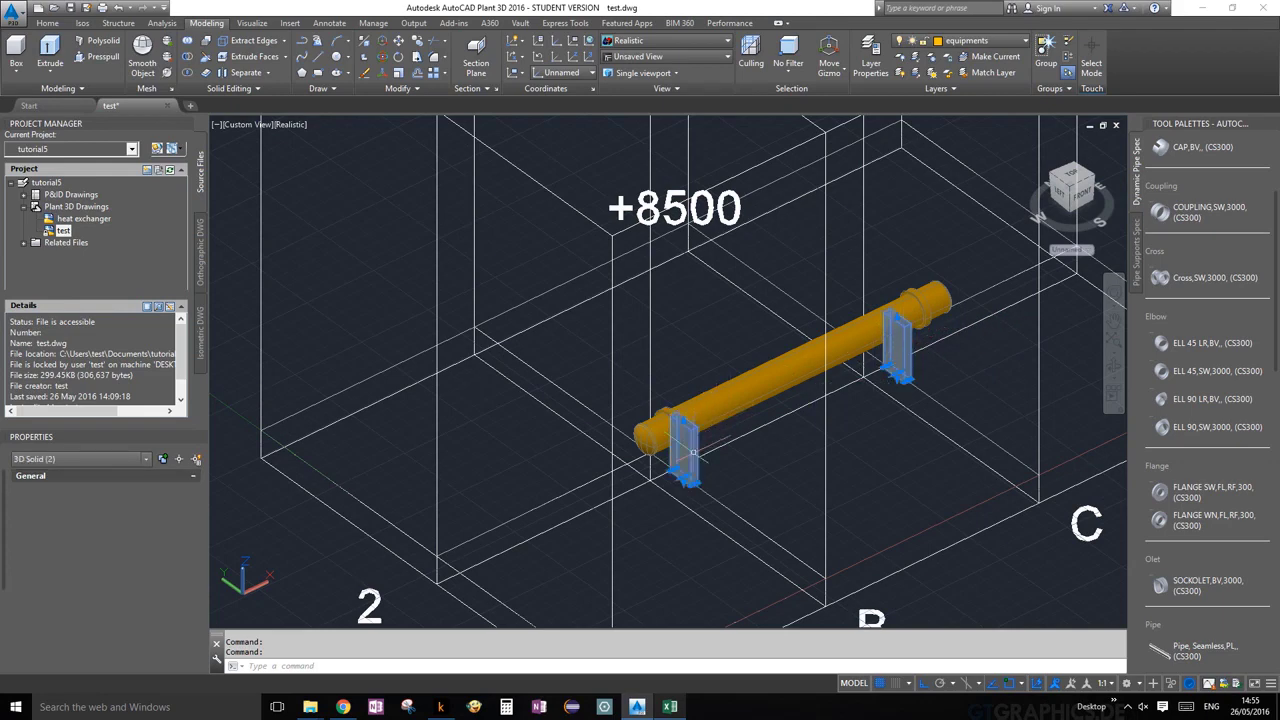
left_click(727, 405)
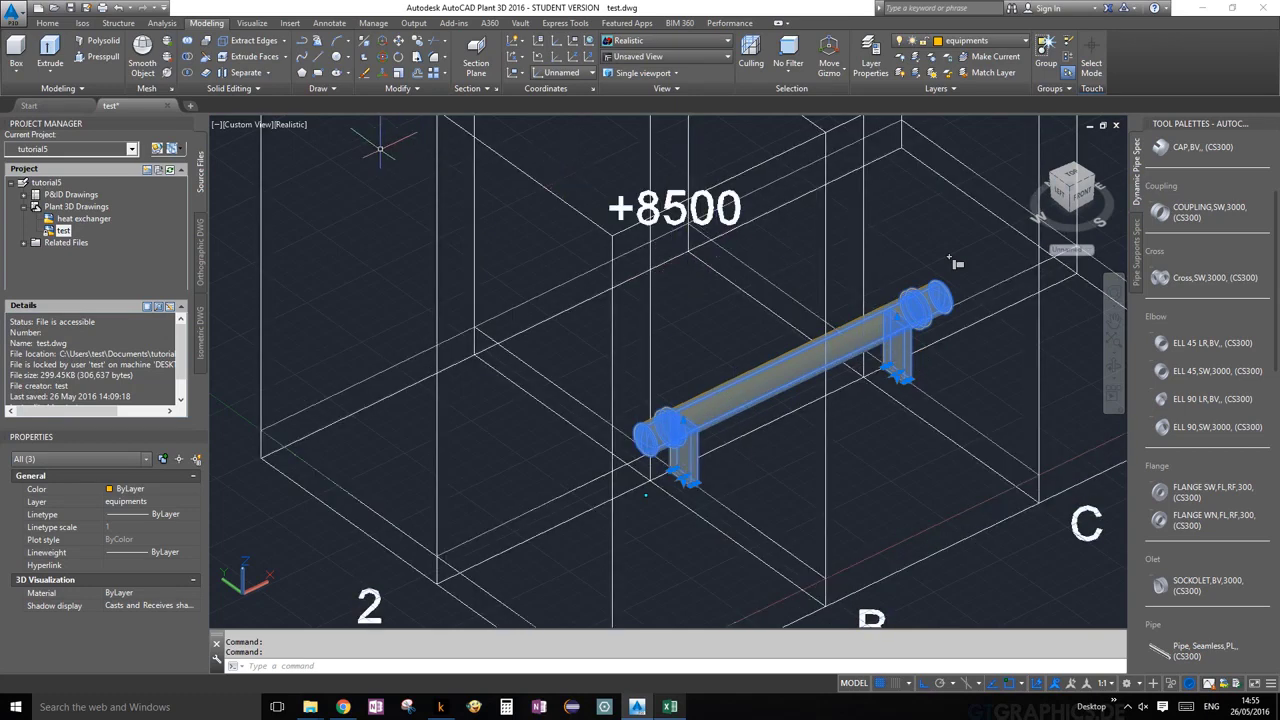
left_click(53, 29)
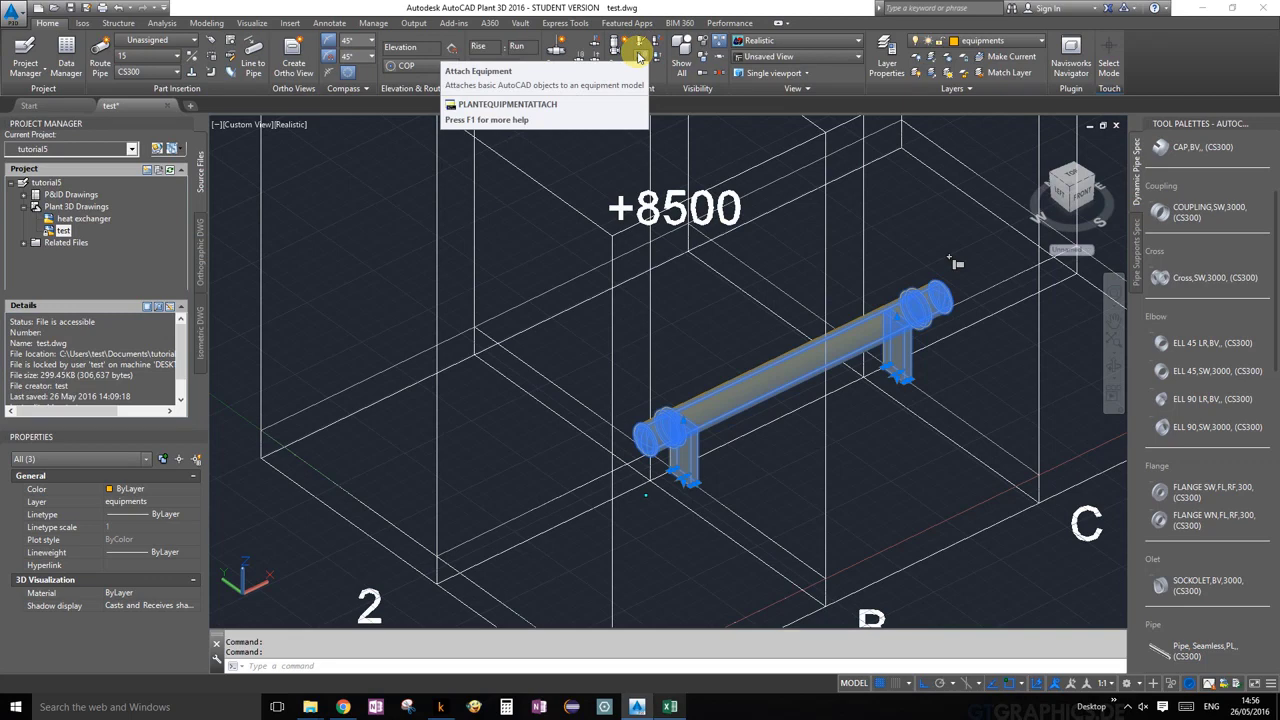
- Attach the left and right box supports to the heat exchanger with Attach Equipment
left_click(638, 57)
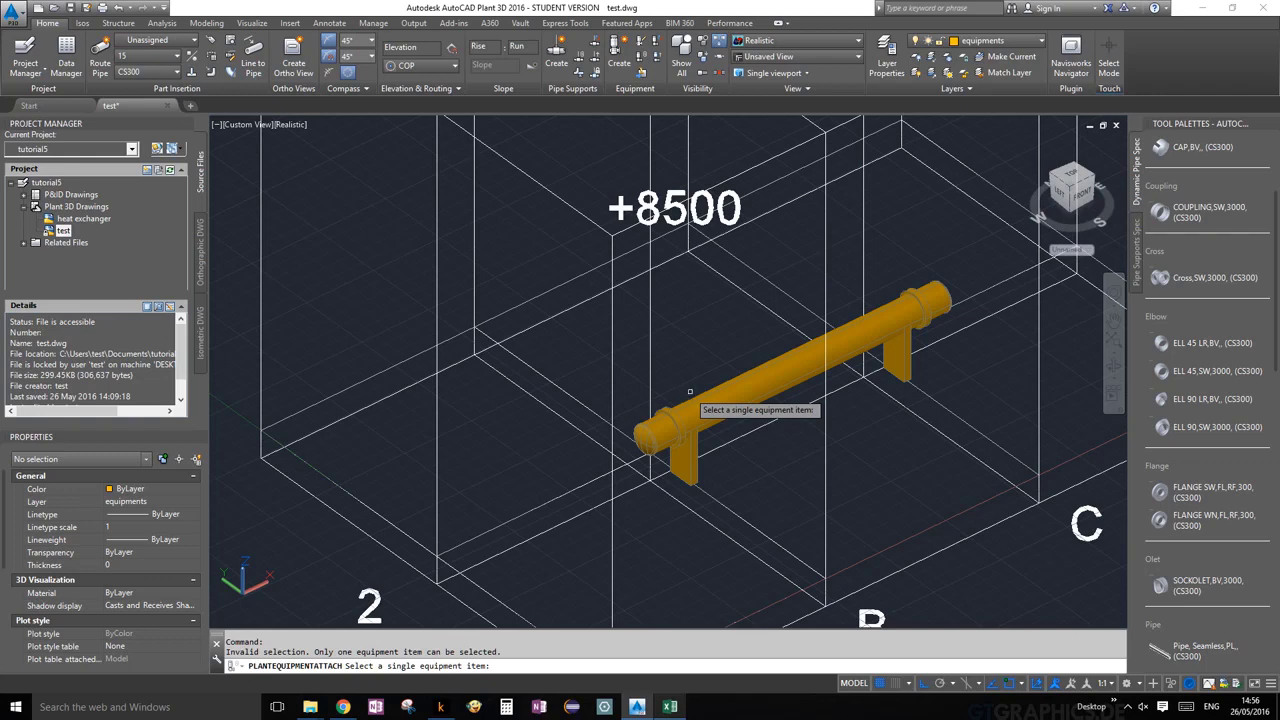
left_click(722, 397)
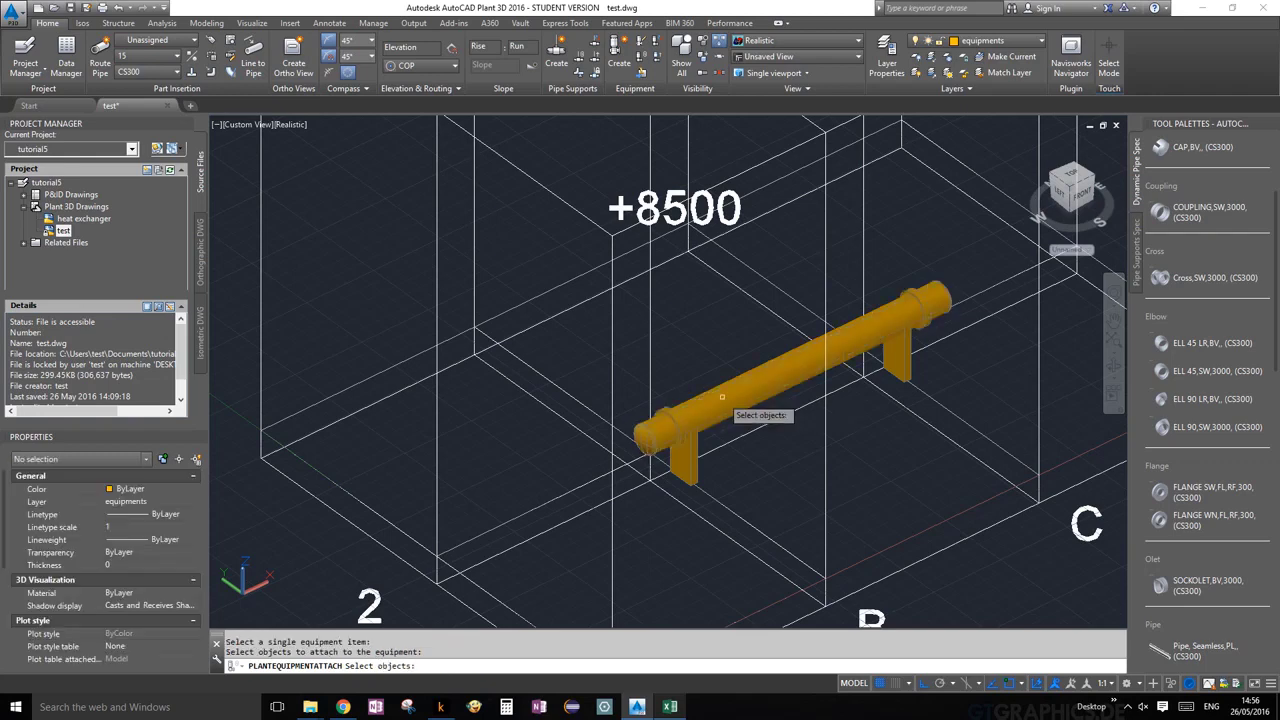
left_click(690, 452)
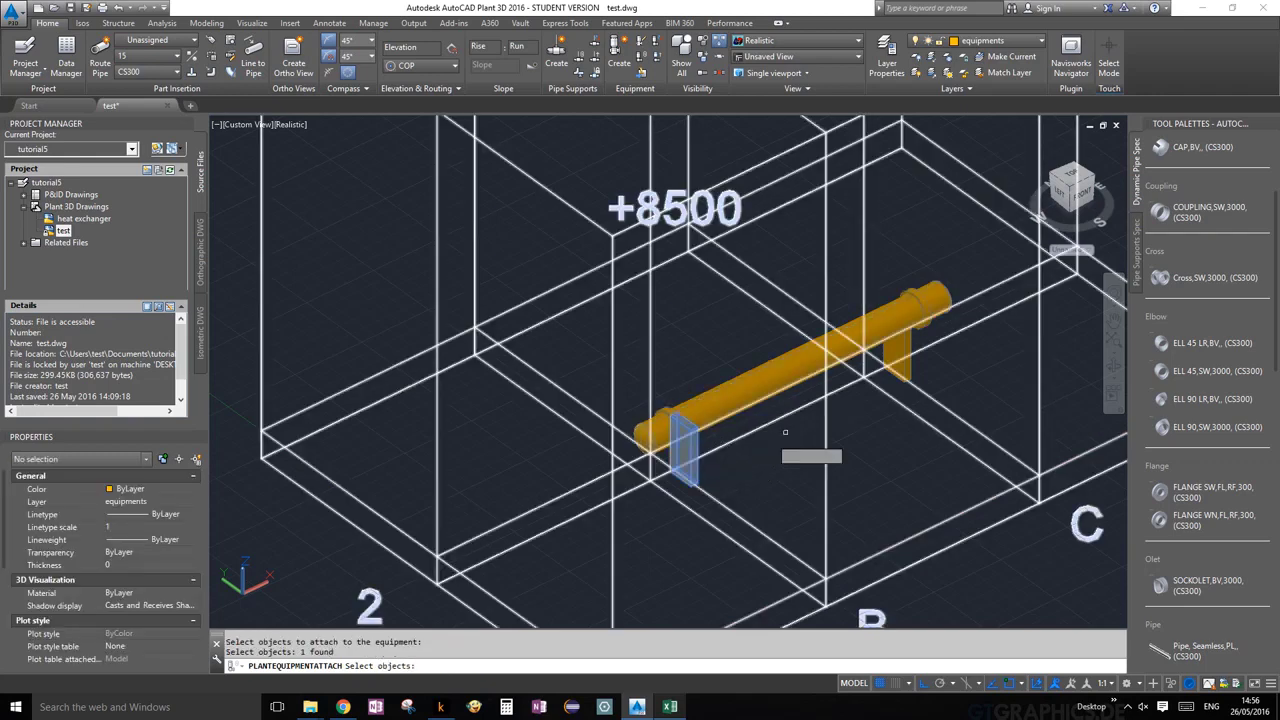
left_click(900, 350)
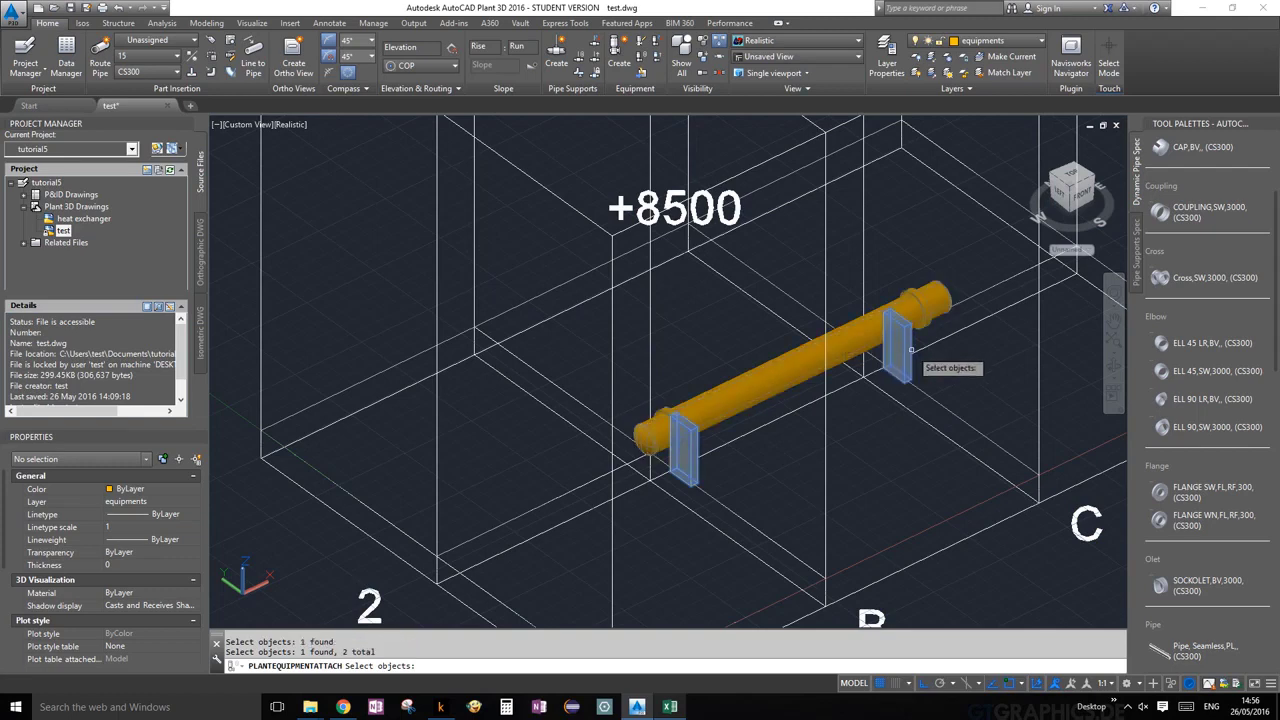
key("Return")
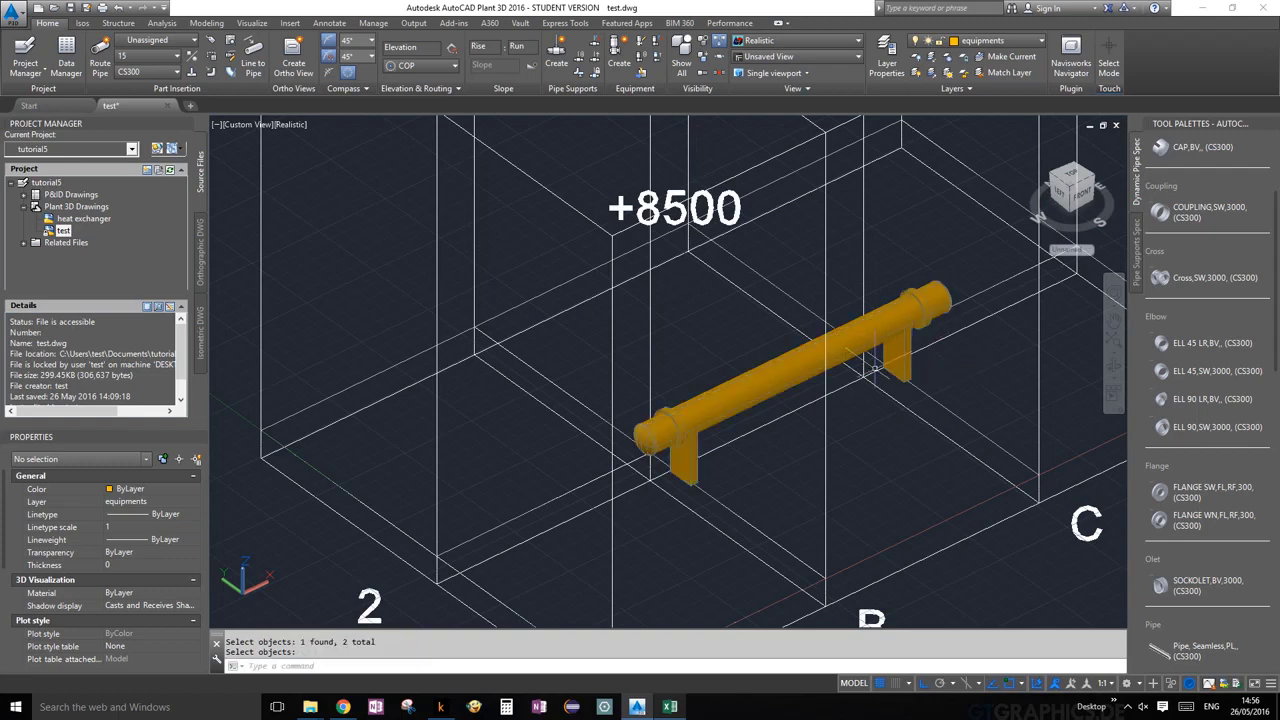
left_click(865, 349)
scroll(733, 390, "up", 2)
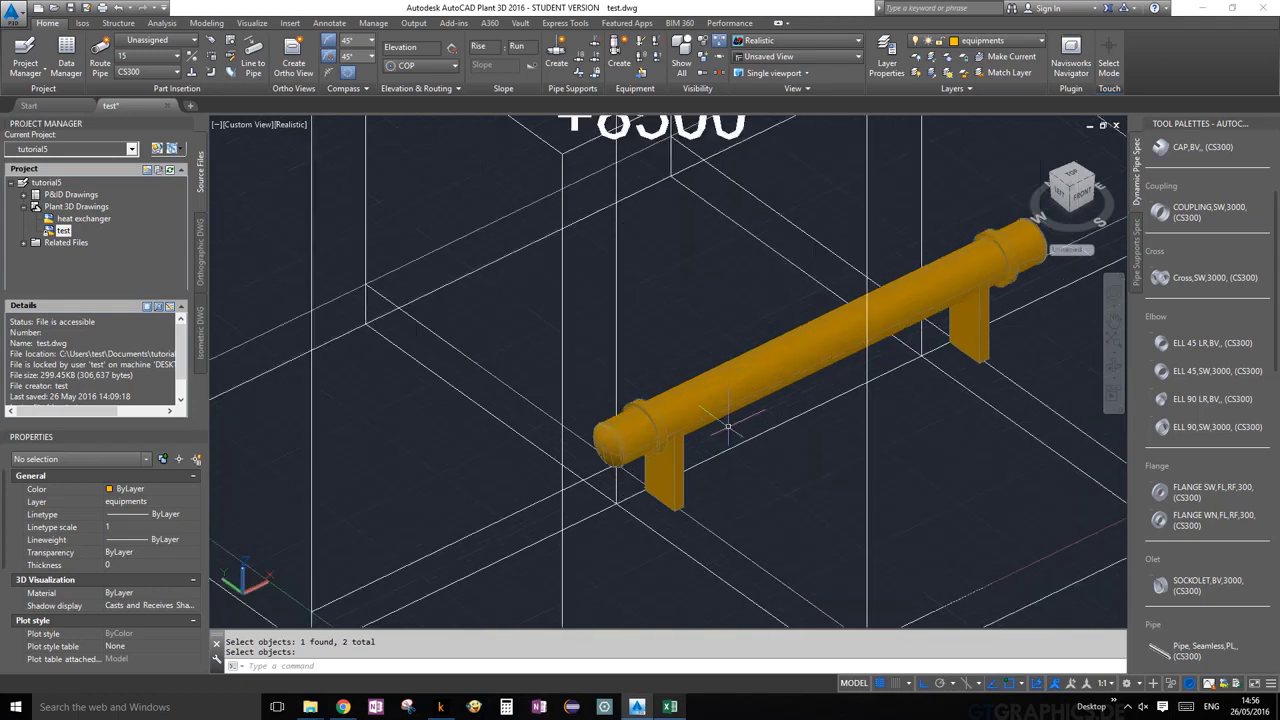
key("Return")
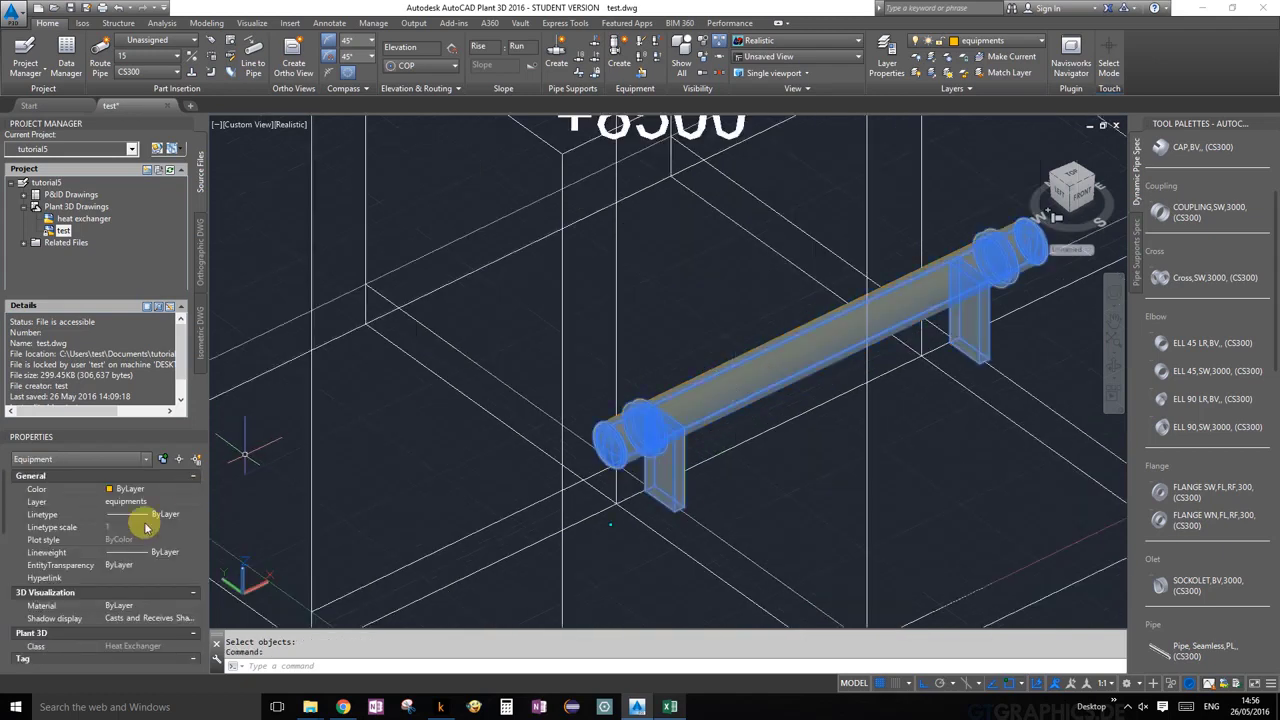
scroll(113, 541, "down", 2)
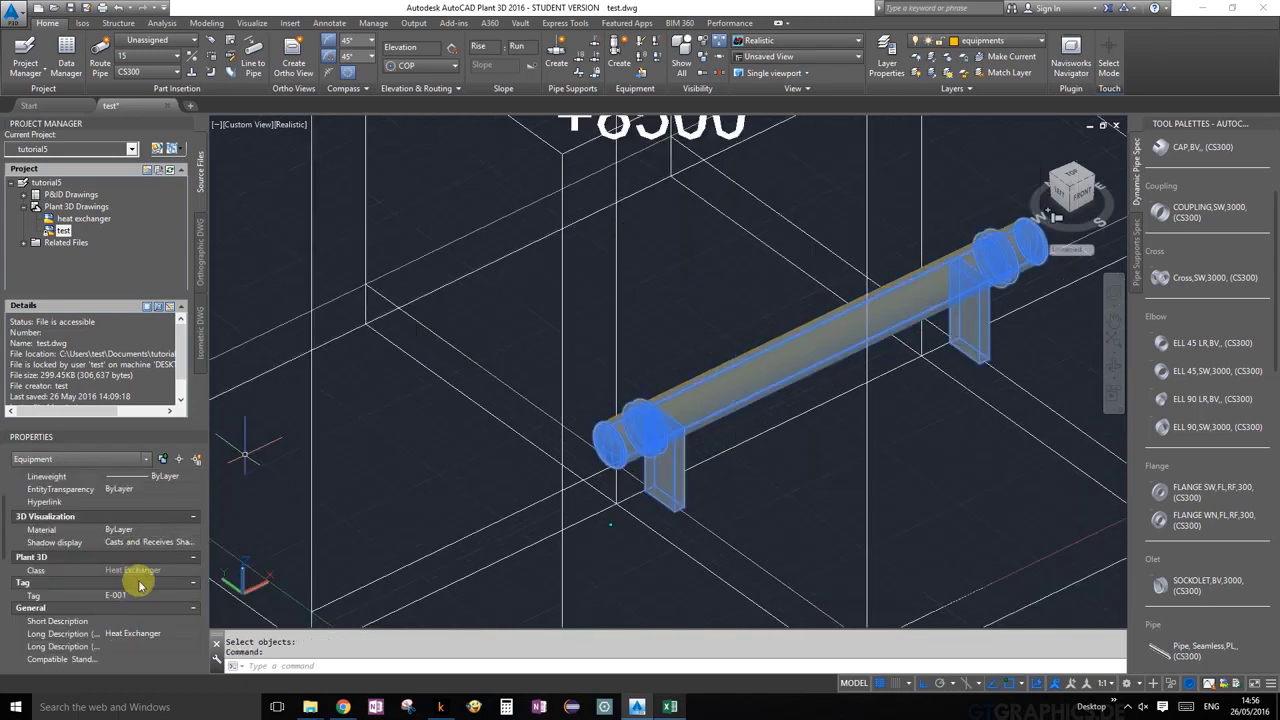
key("Escape")
scroll(839, 427, "down", 4)
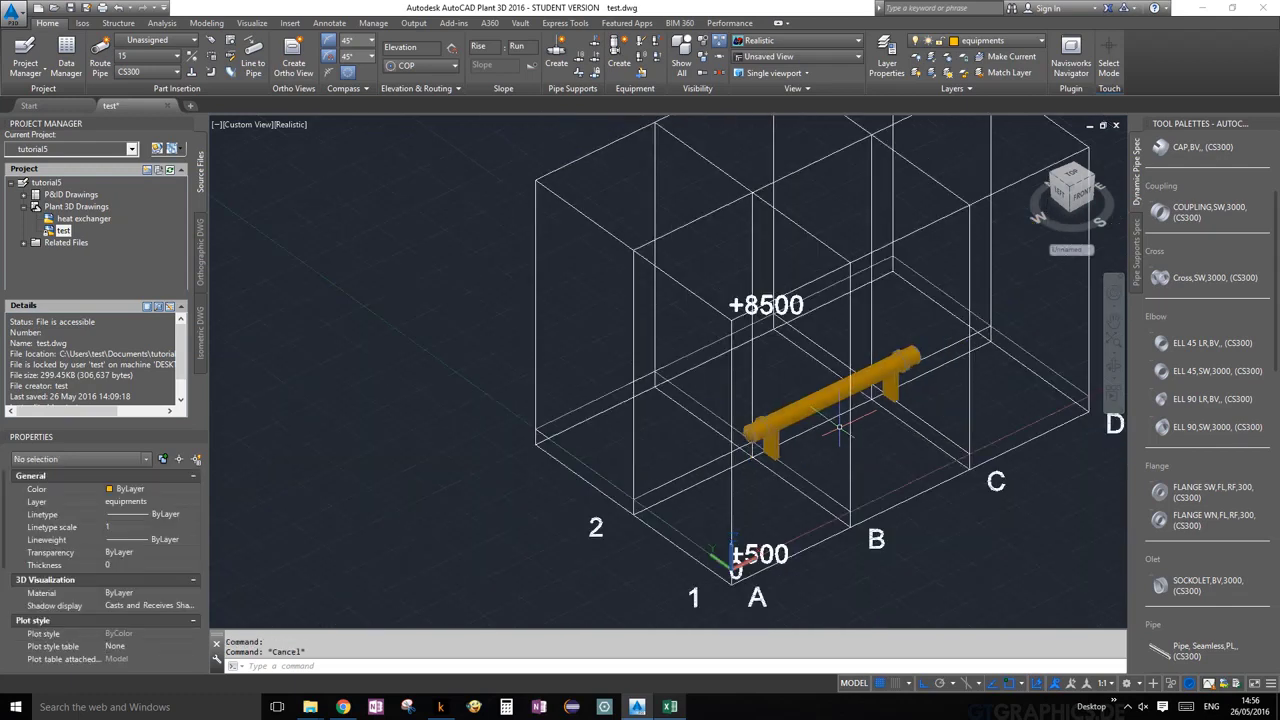
scroll(886, 411, "up", 3)
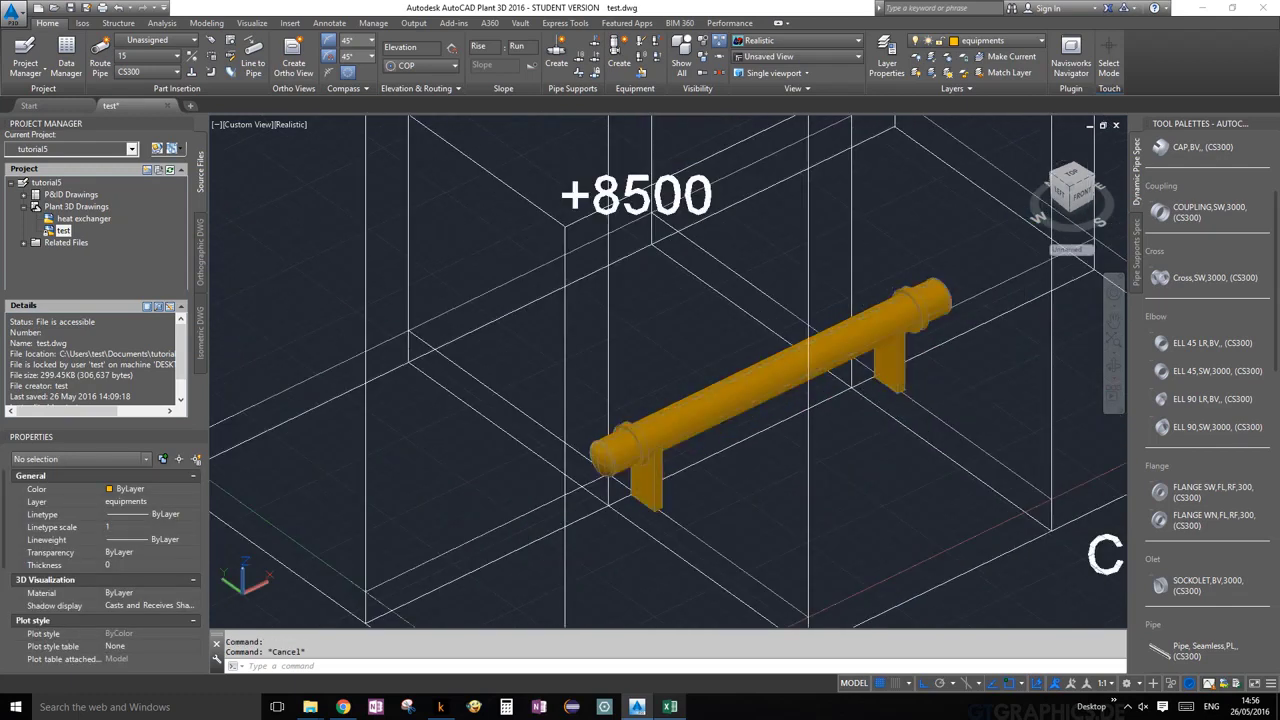
left_click(892, 335)
scroll(955, 367, "down", 2)
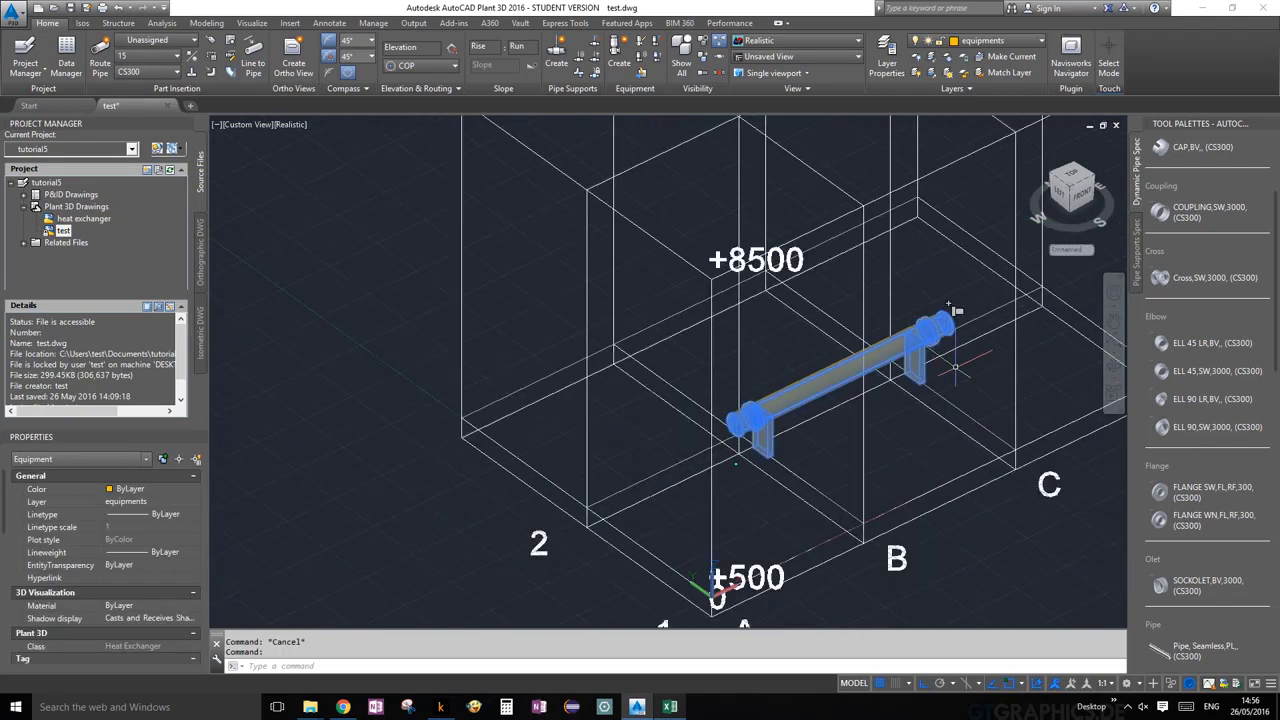
key("Escape")
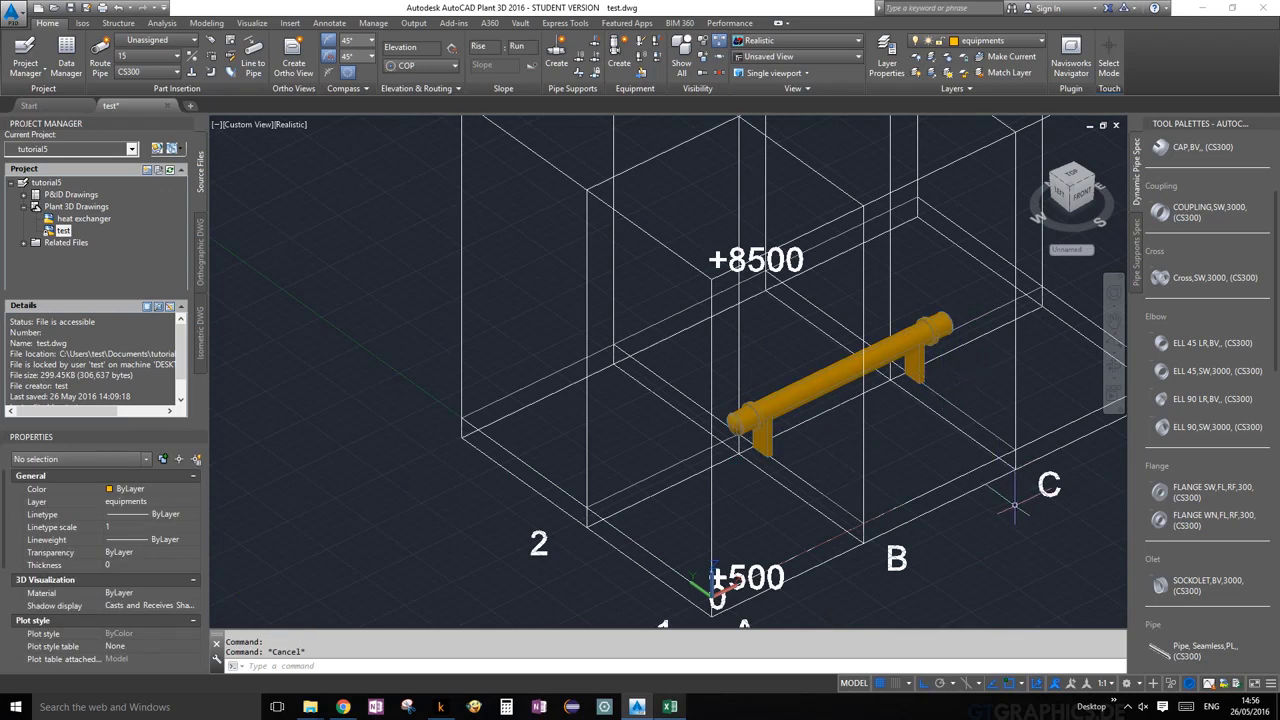
scroll(1014, 505, "down", 2)
scroll(1014, 505, "up", 5)
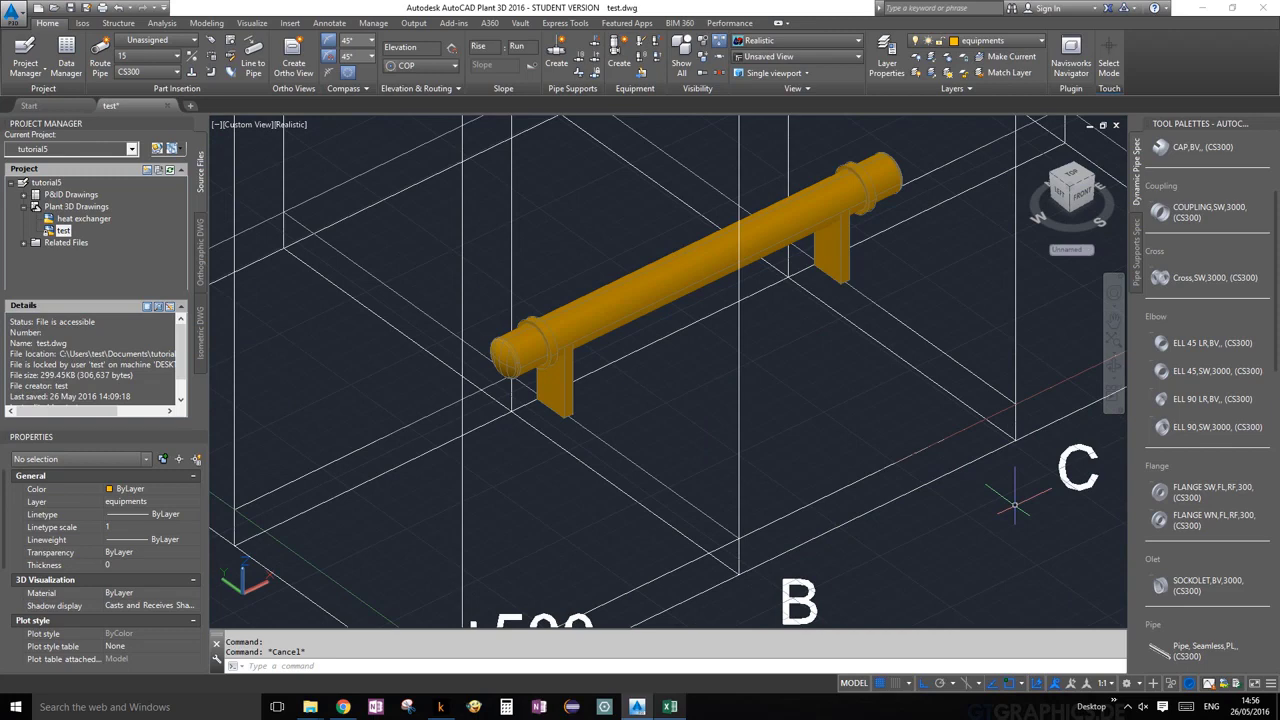
scroll(1014, 505, "down", 2)
scroll(1014, 505, "down", 2)
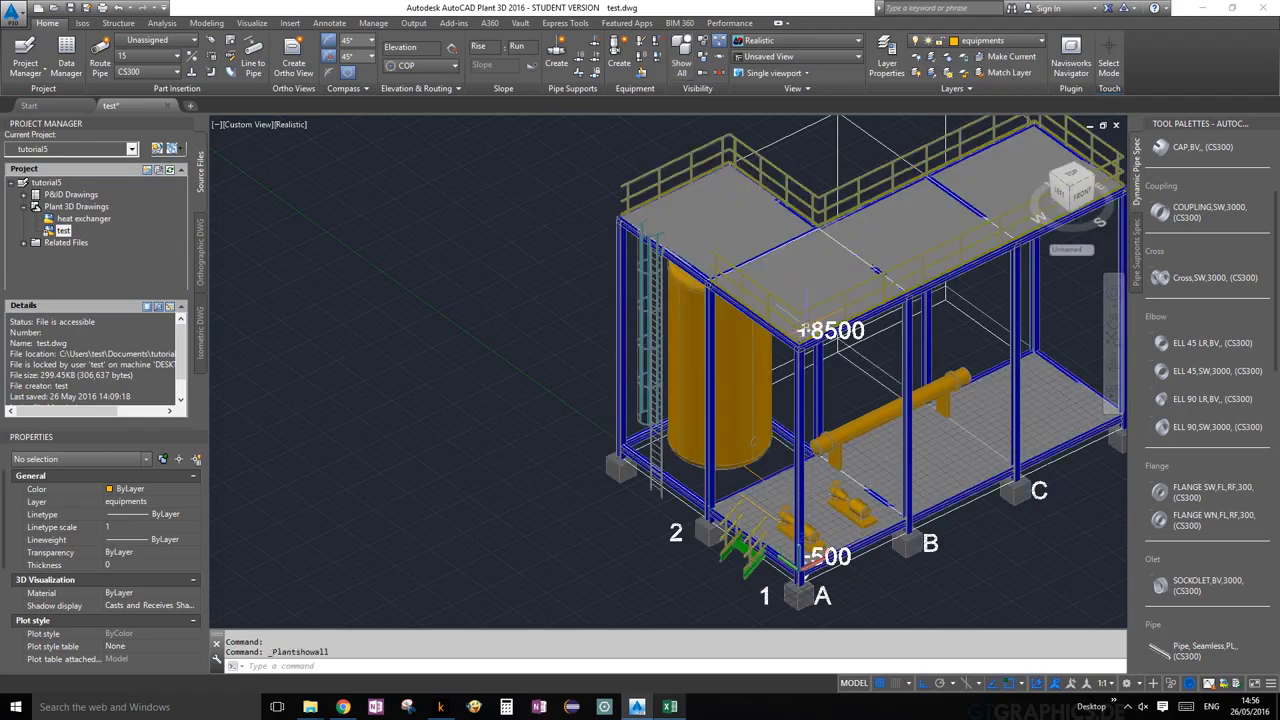
- Pan to centre the full plant structure around the heat exchanger
middle_click_drag(970, 414, 800, 428)
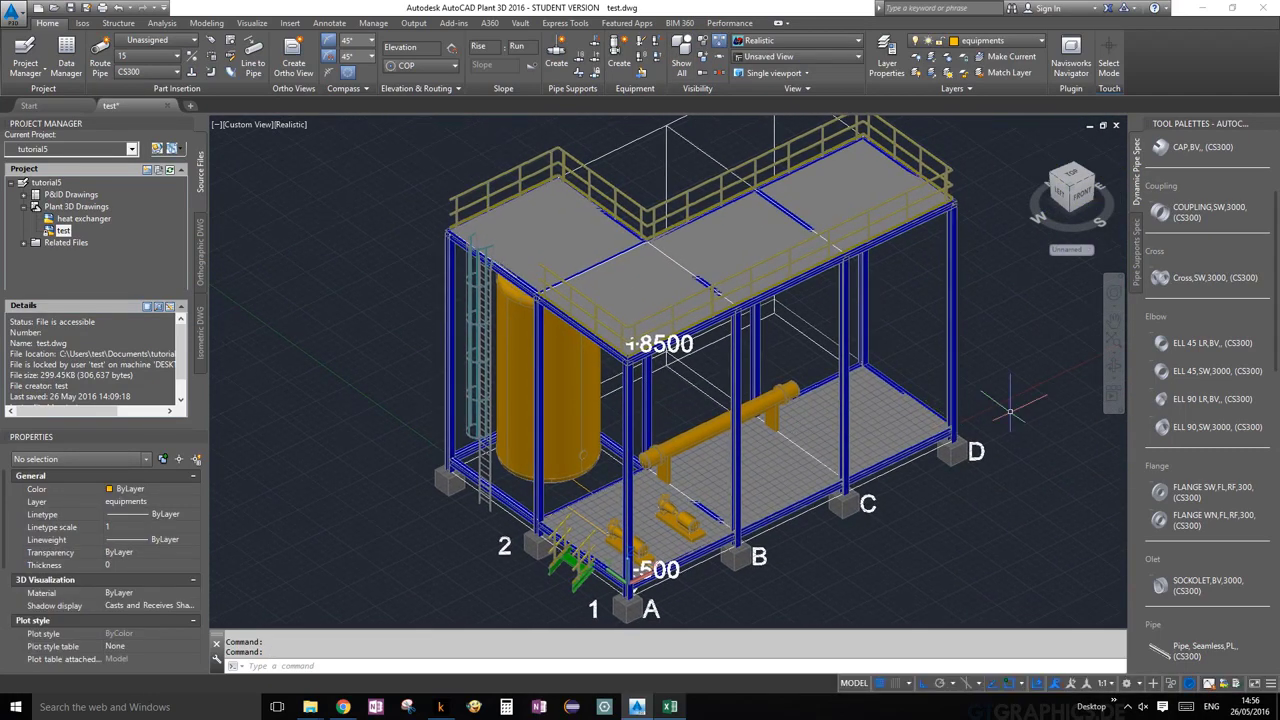